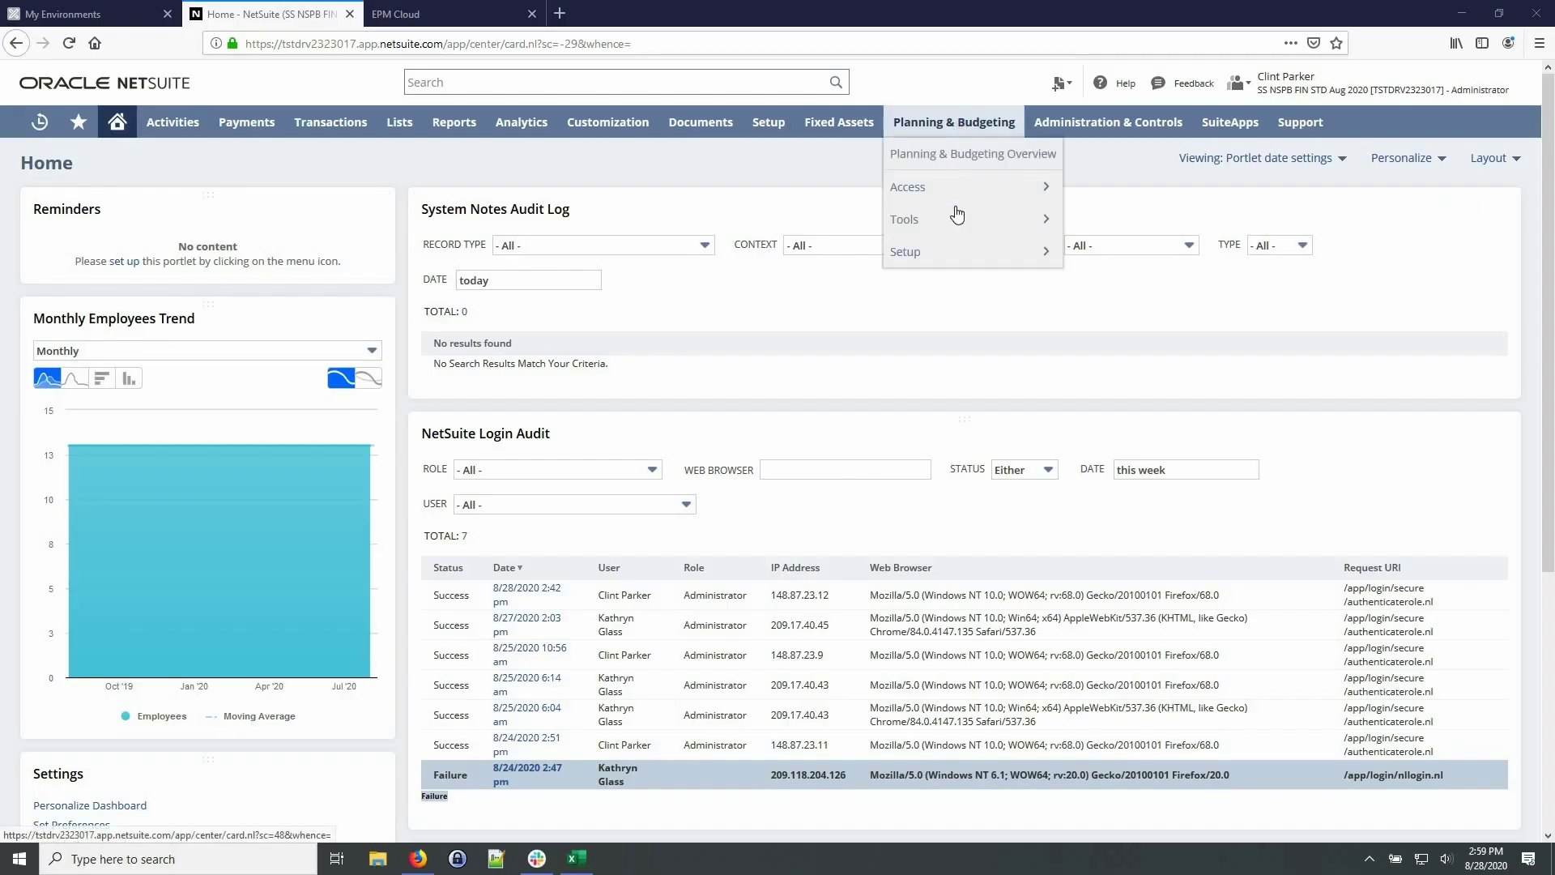
# Review the Data Load Jobs list in NetSuite Planning & Budgeting.
pyautogui.moveTo(967, 186)
pyautogui.click(1096, 223)
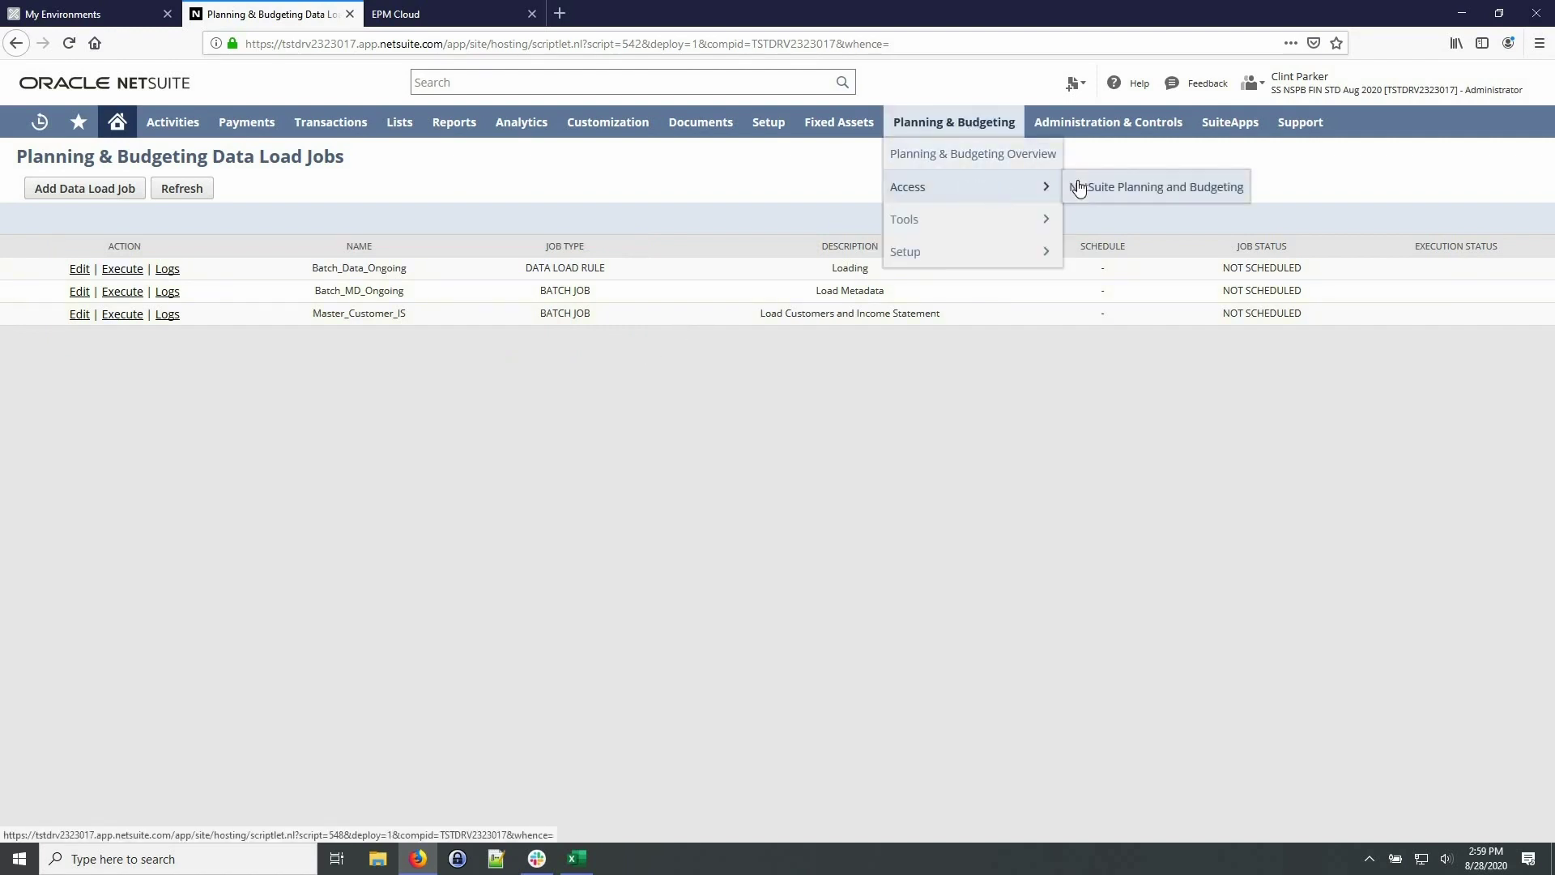
# Enter the Planning and Budgeting application and go to the Reporting and Analytics forms.
pyautogui.click(1077, 187)
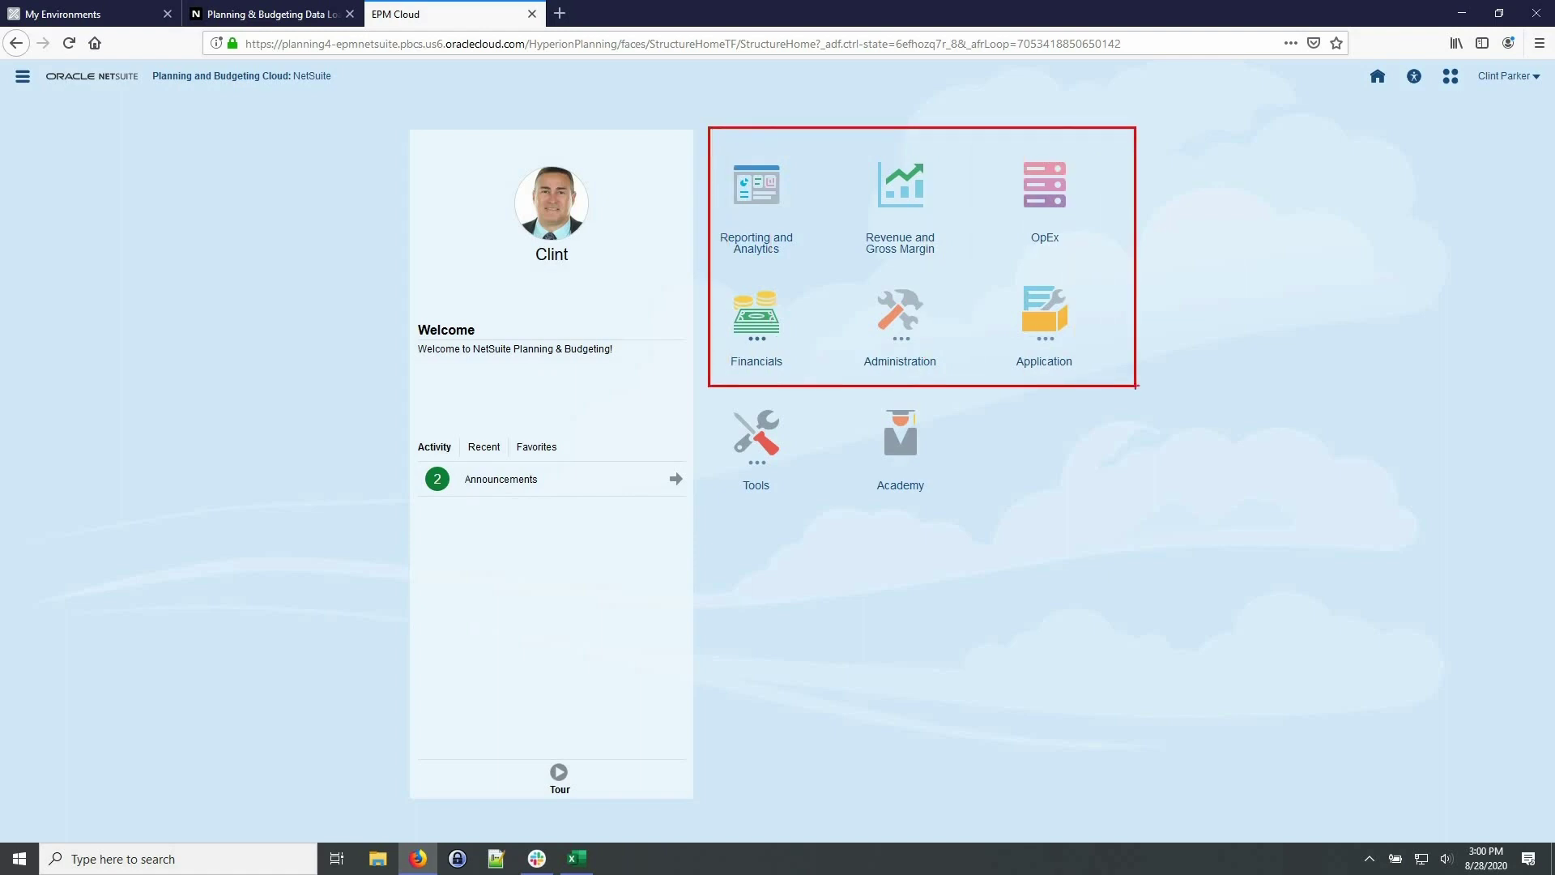
pyautogui.click(756, 320)
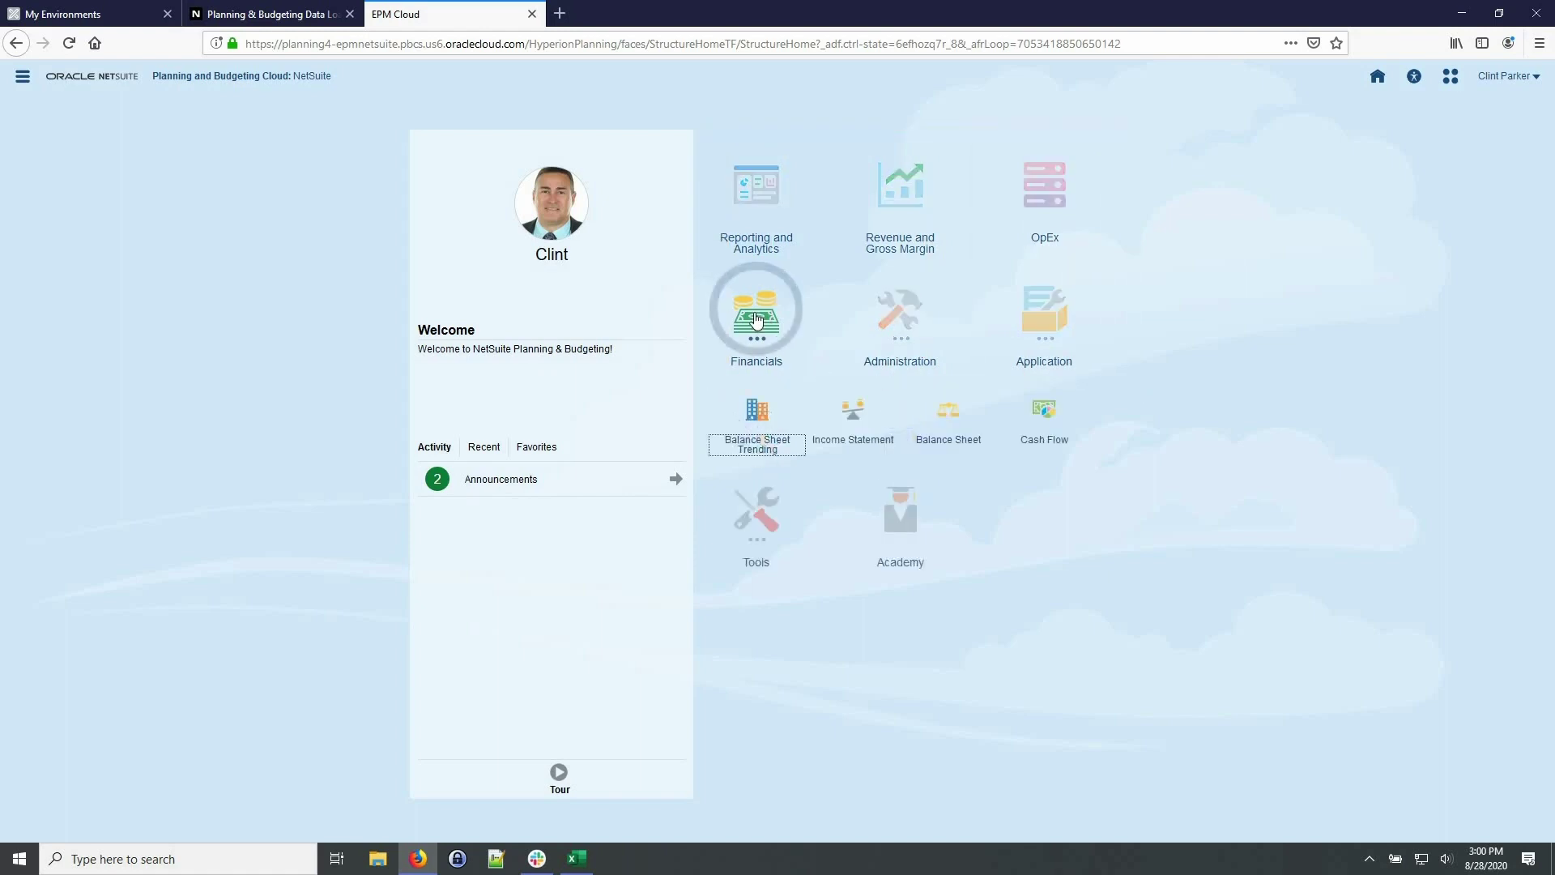
pyautogui.click(757, 319)
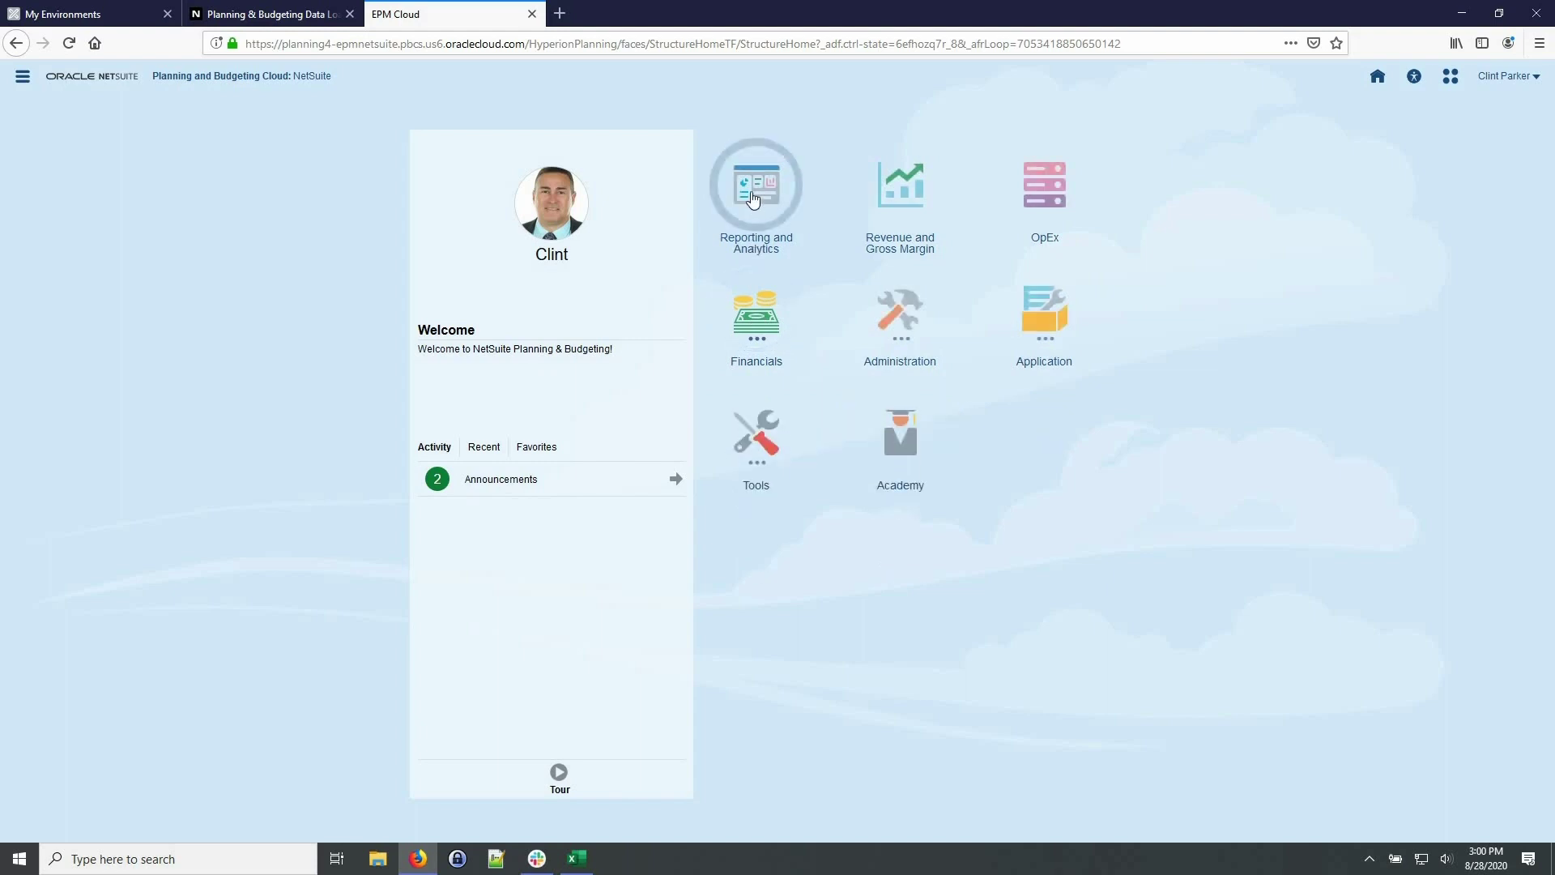
pyautogui.click(753, 198)
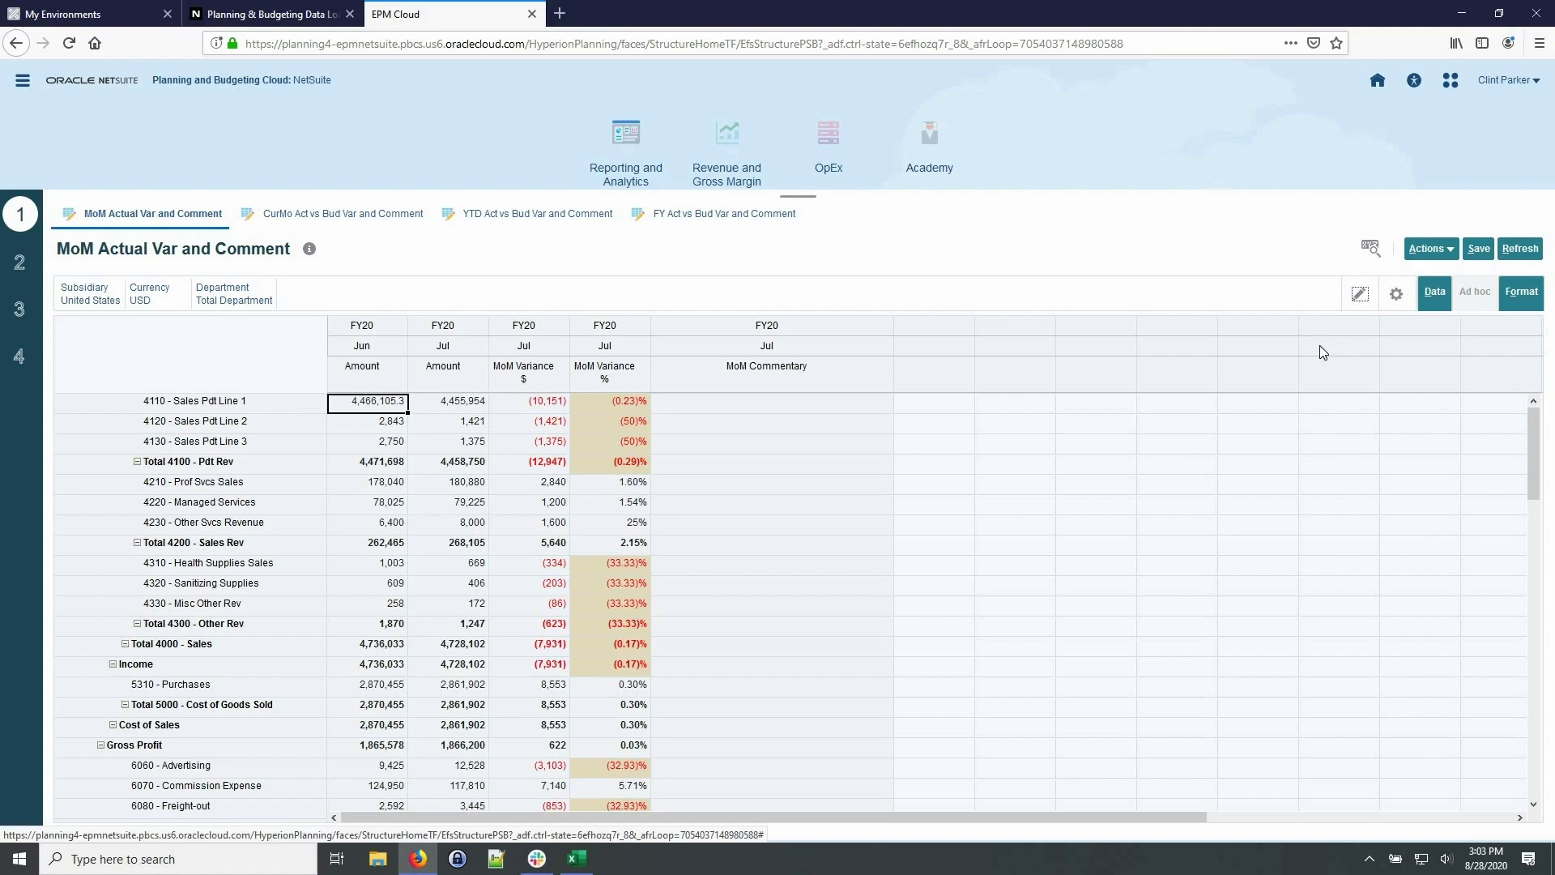
# Filter the MoM form to the Sales department.
pyautogui.click(1312, 407)
pyautogui.click(1207, 444)
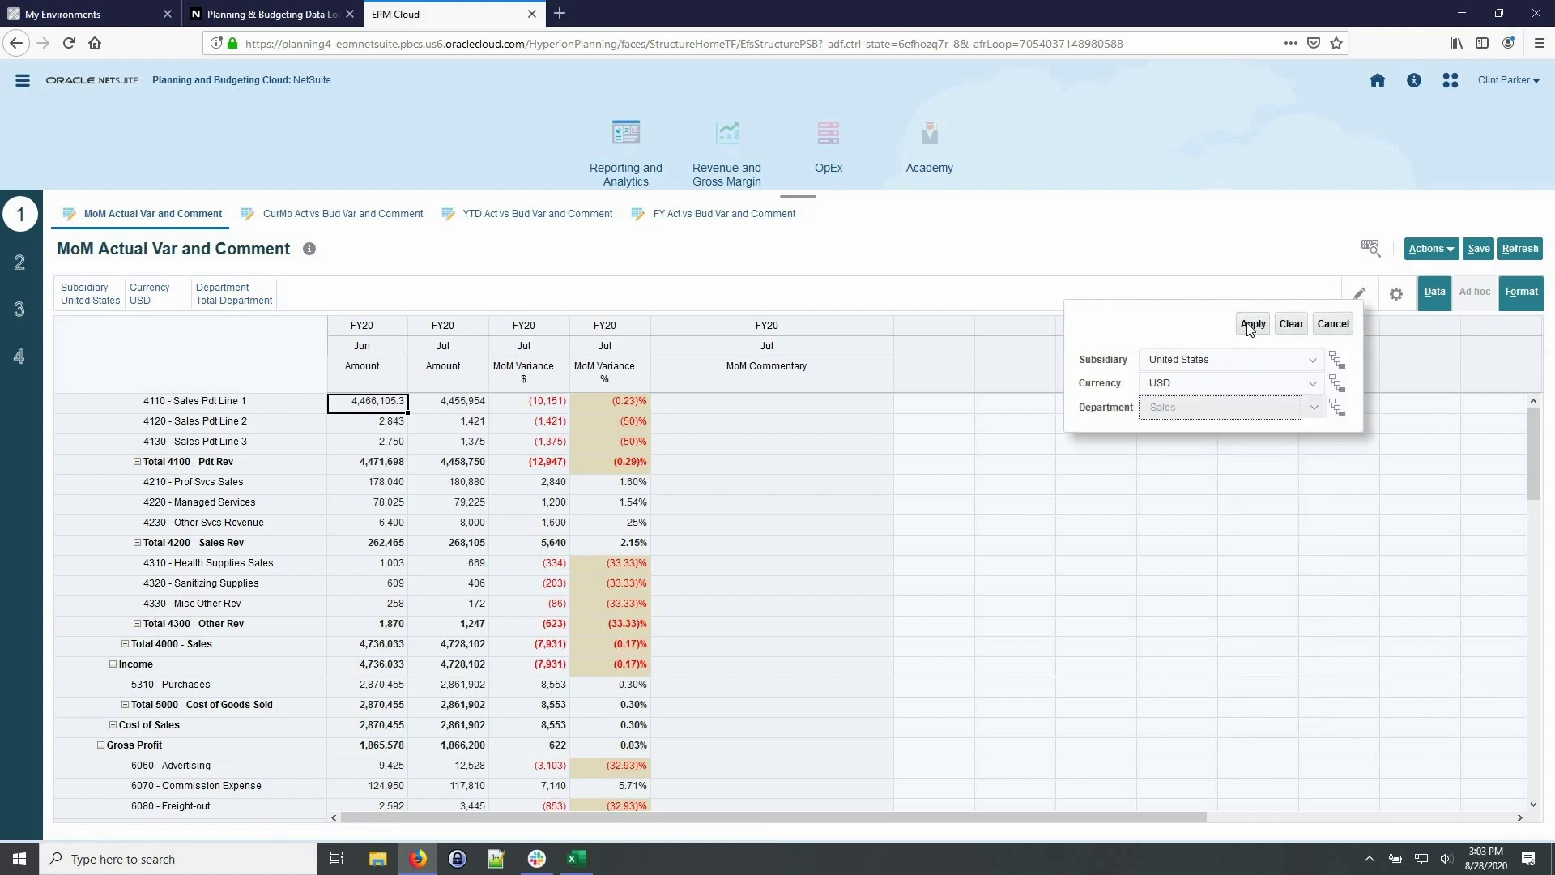
pyautogui.click(1251, 325)
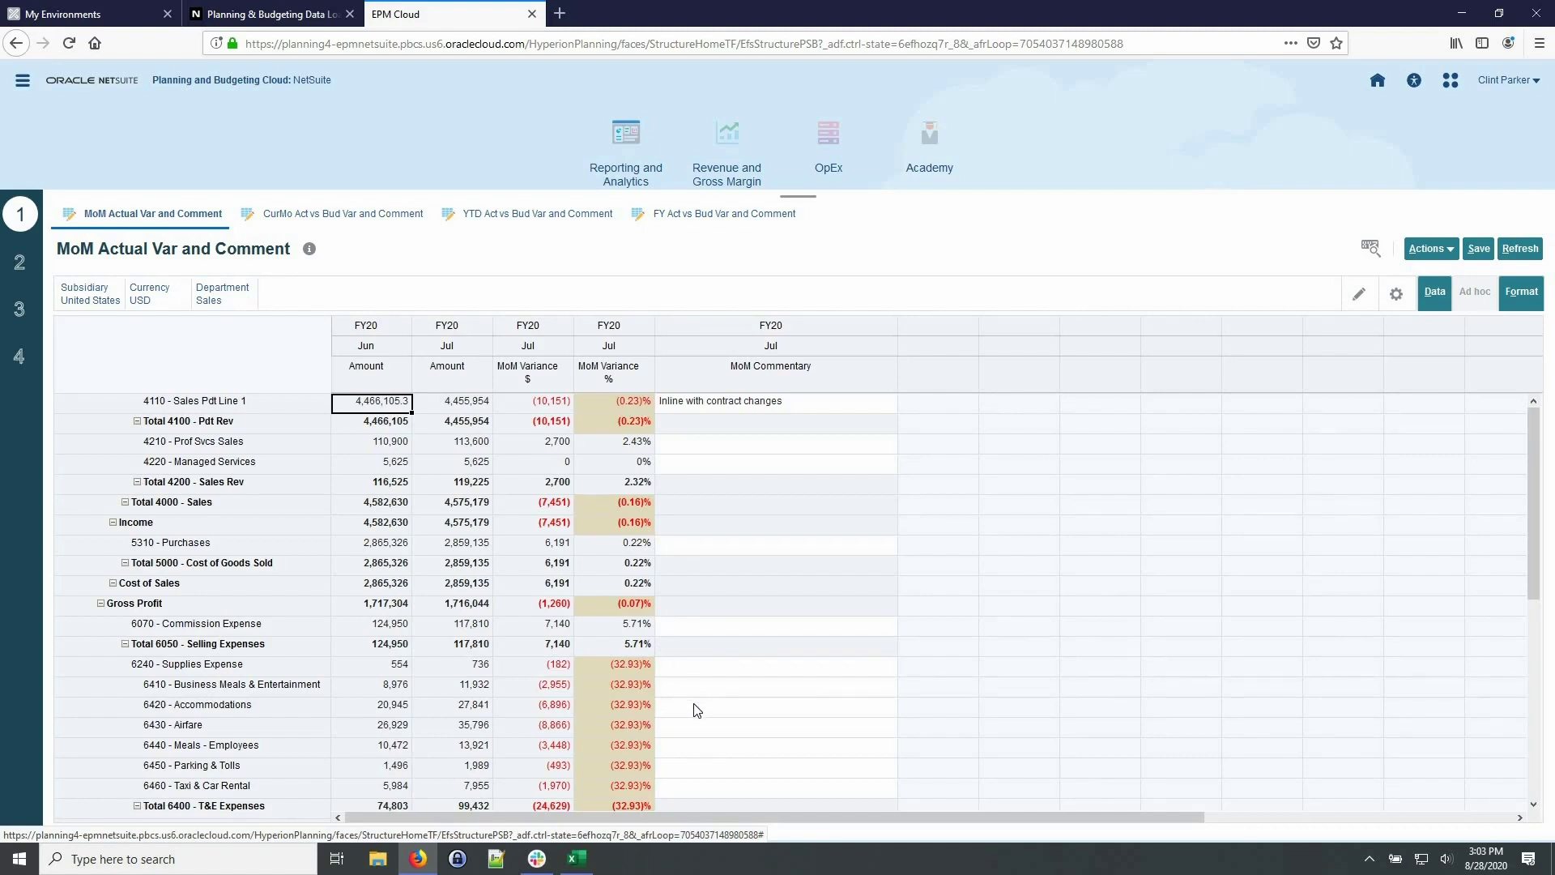
# Save the comment 'Inc due to sales kickoff' on the Accommodations row.
pyautogui.click(692, 708)
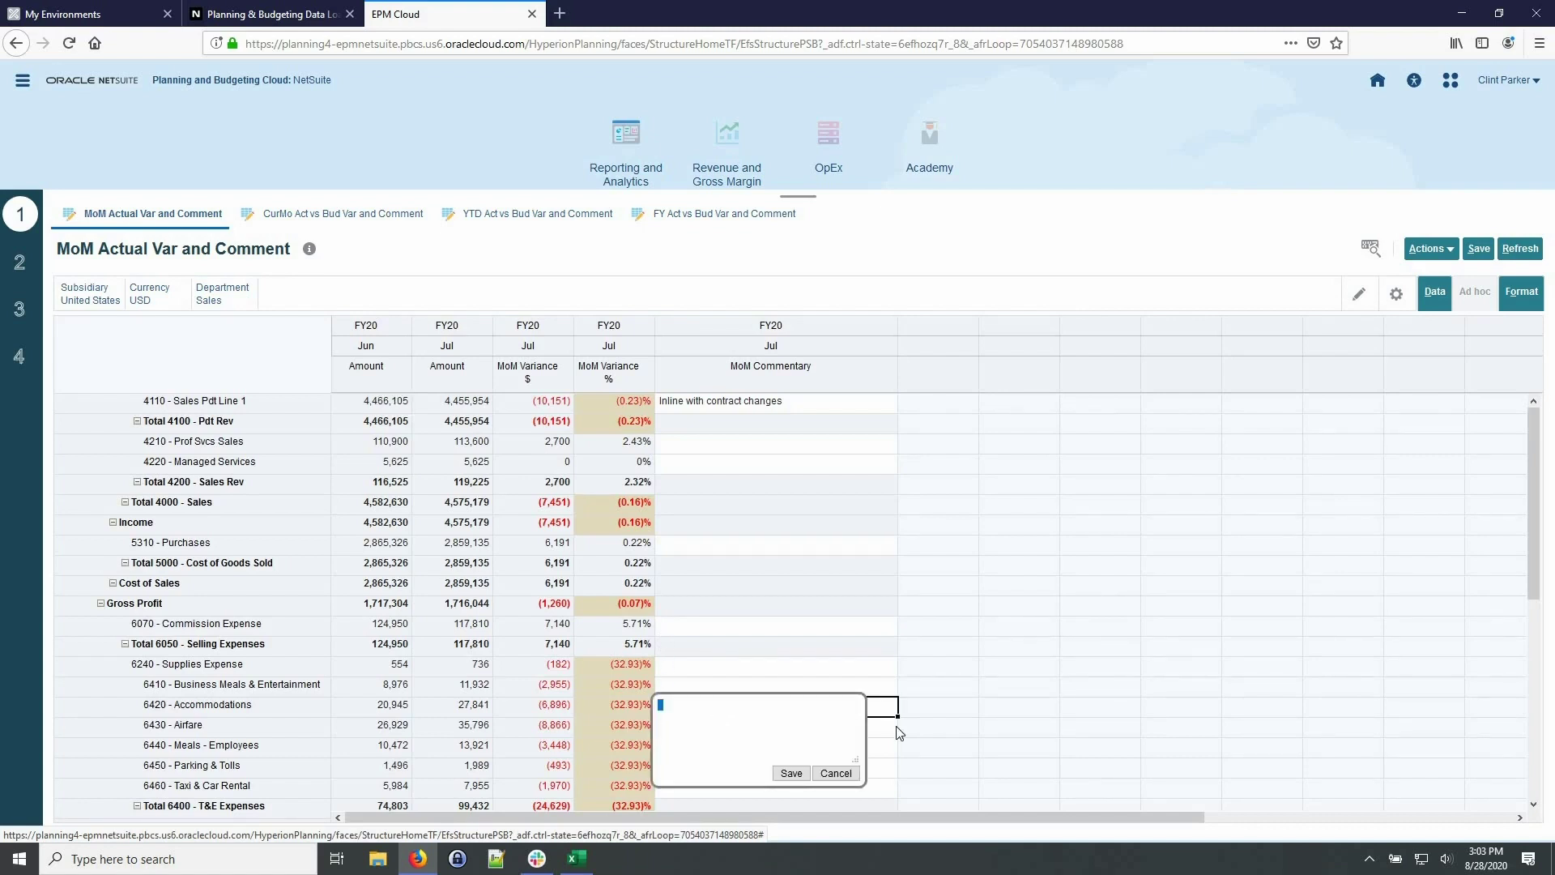
pyautogui.write('Inc due to sales kickoff')
pyautogui.click(791, 773)
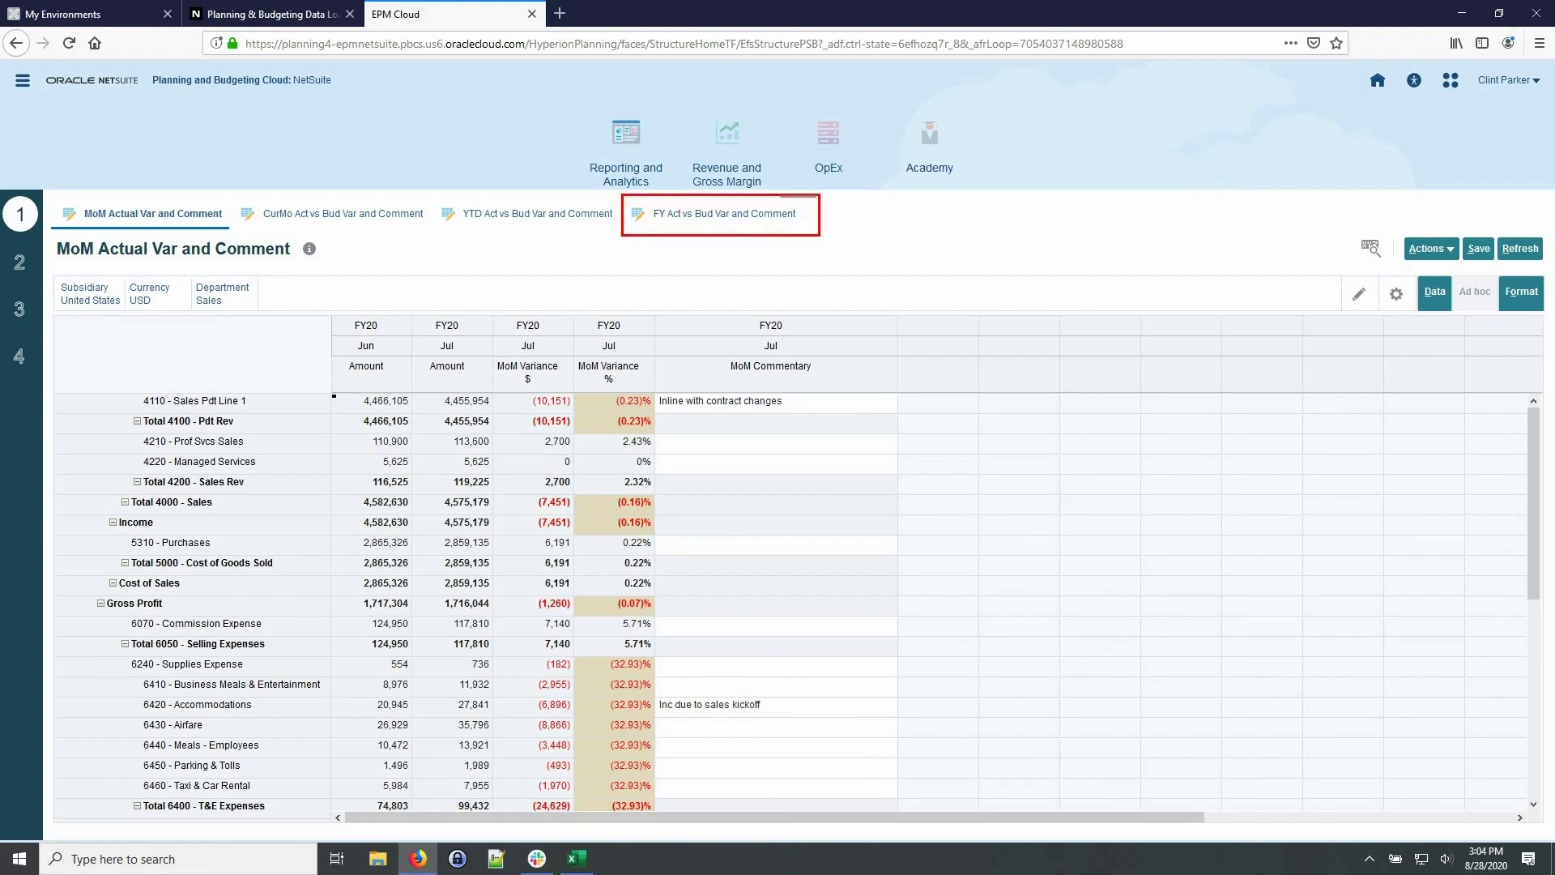
# Compare the FY Act vs Bud form against the archived Worst Case version.
pyautogui.click(742, 221)
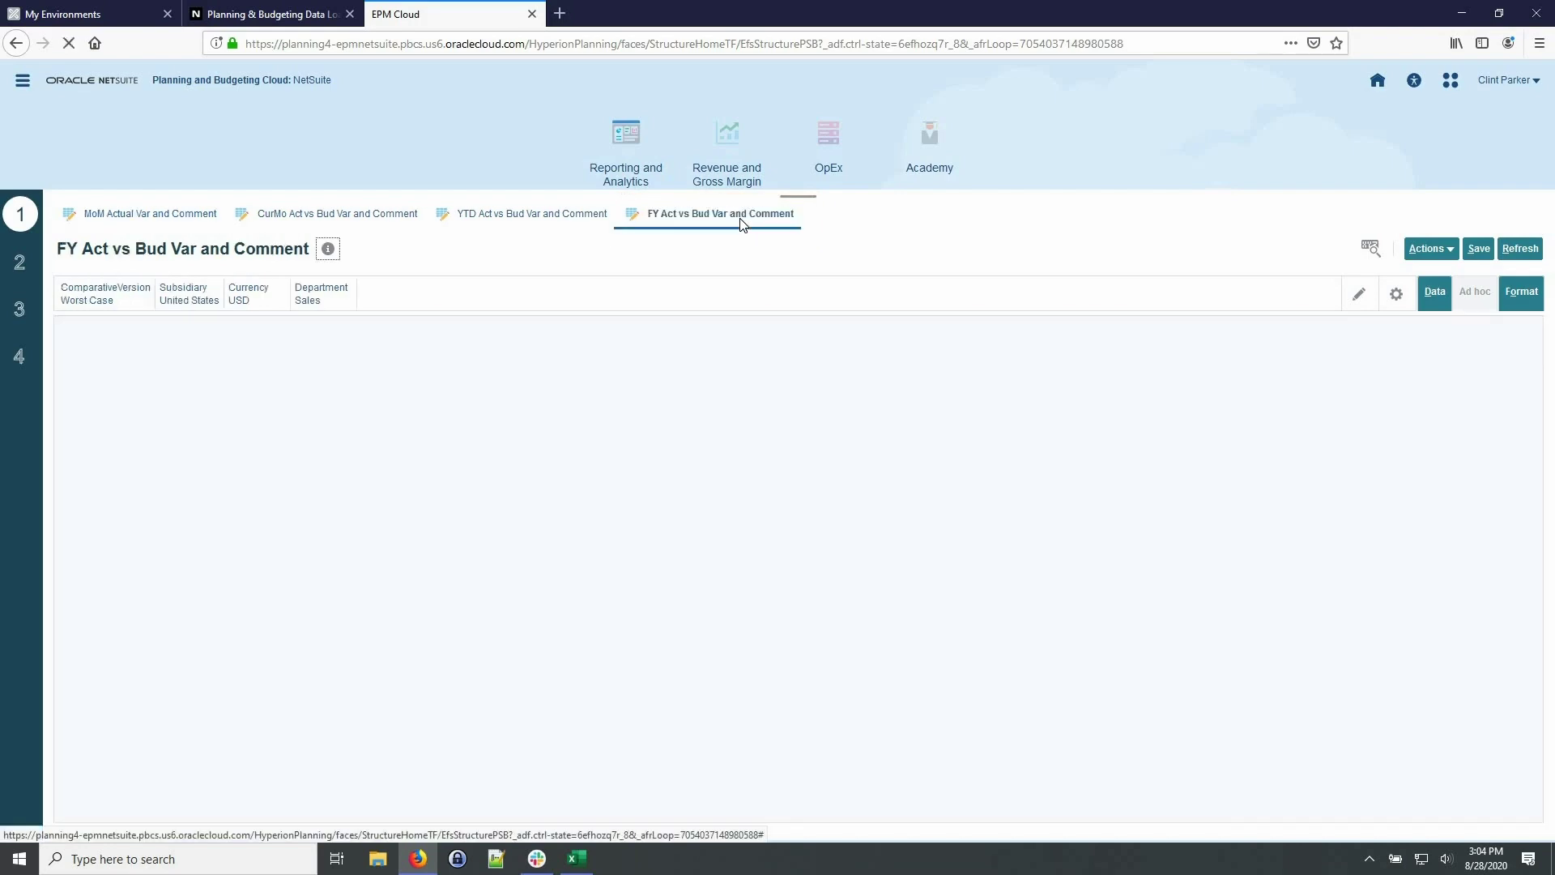
pyautogui.click(76, 302)
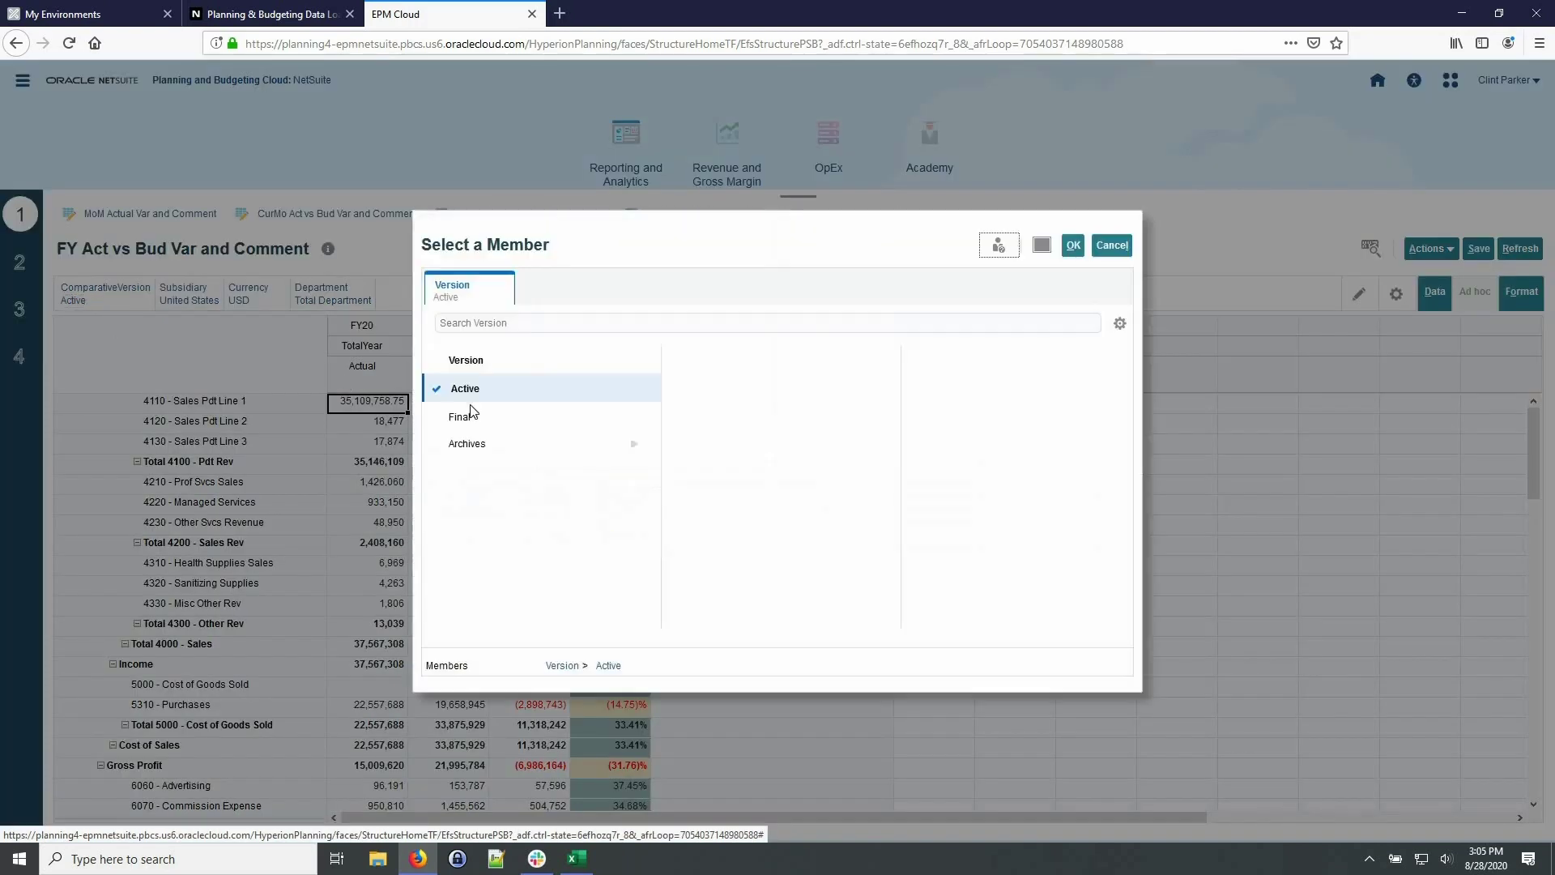
pyautogui.click(632, 446)
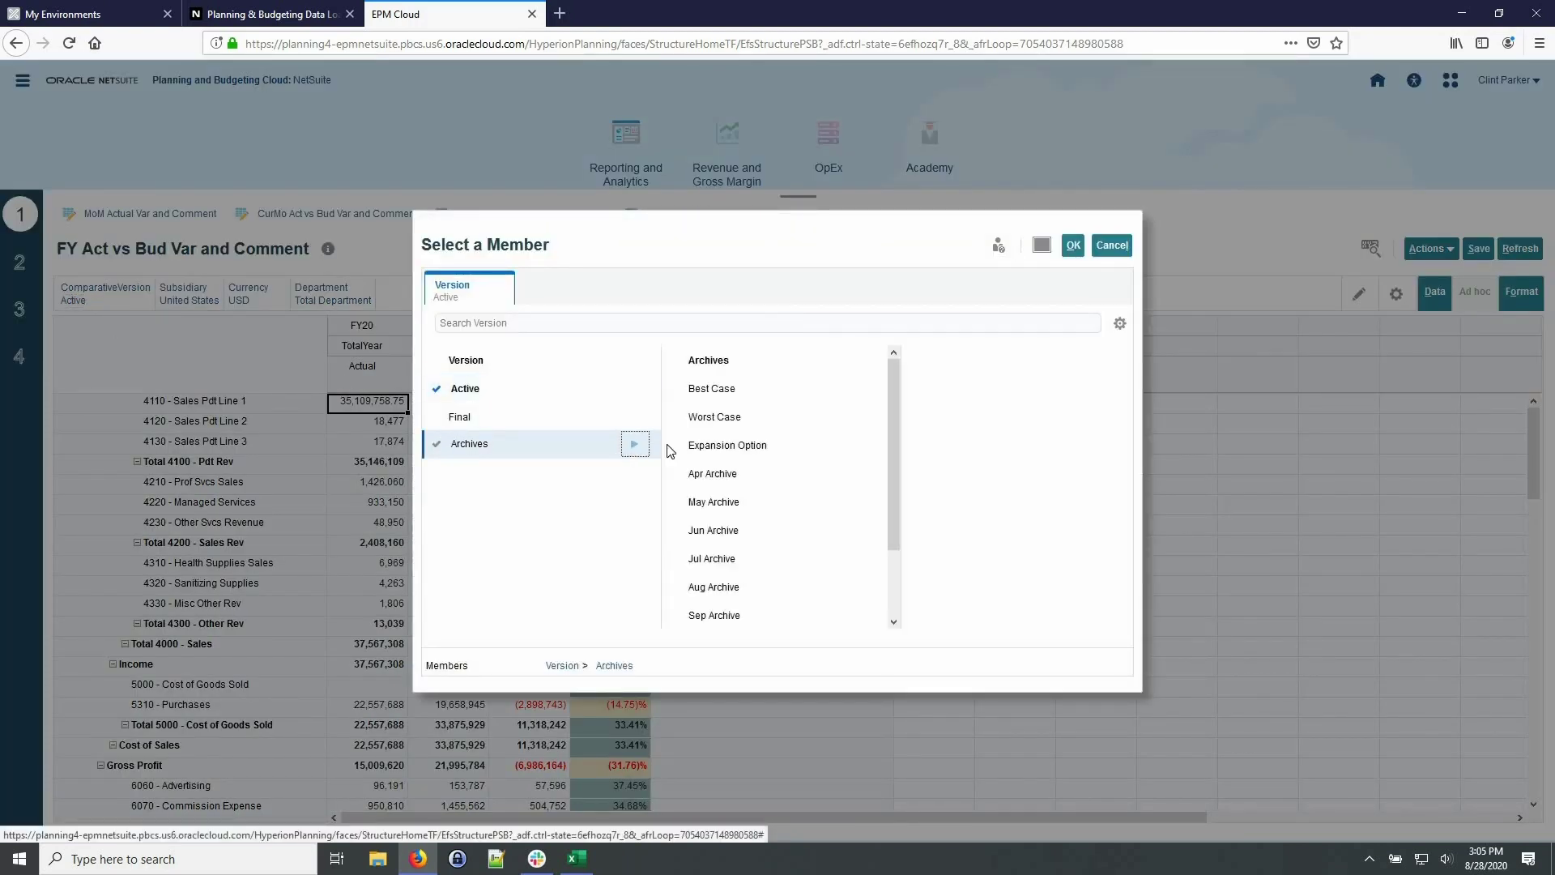
pyautogui.click(752, 418)
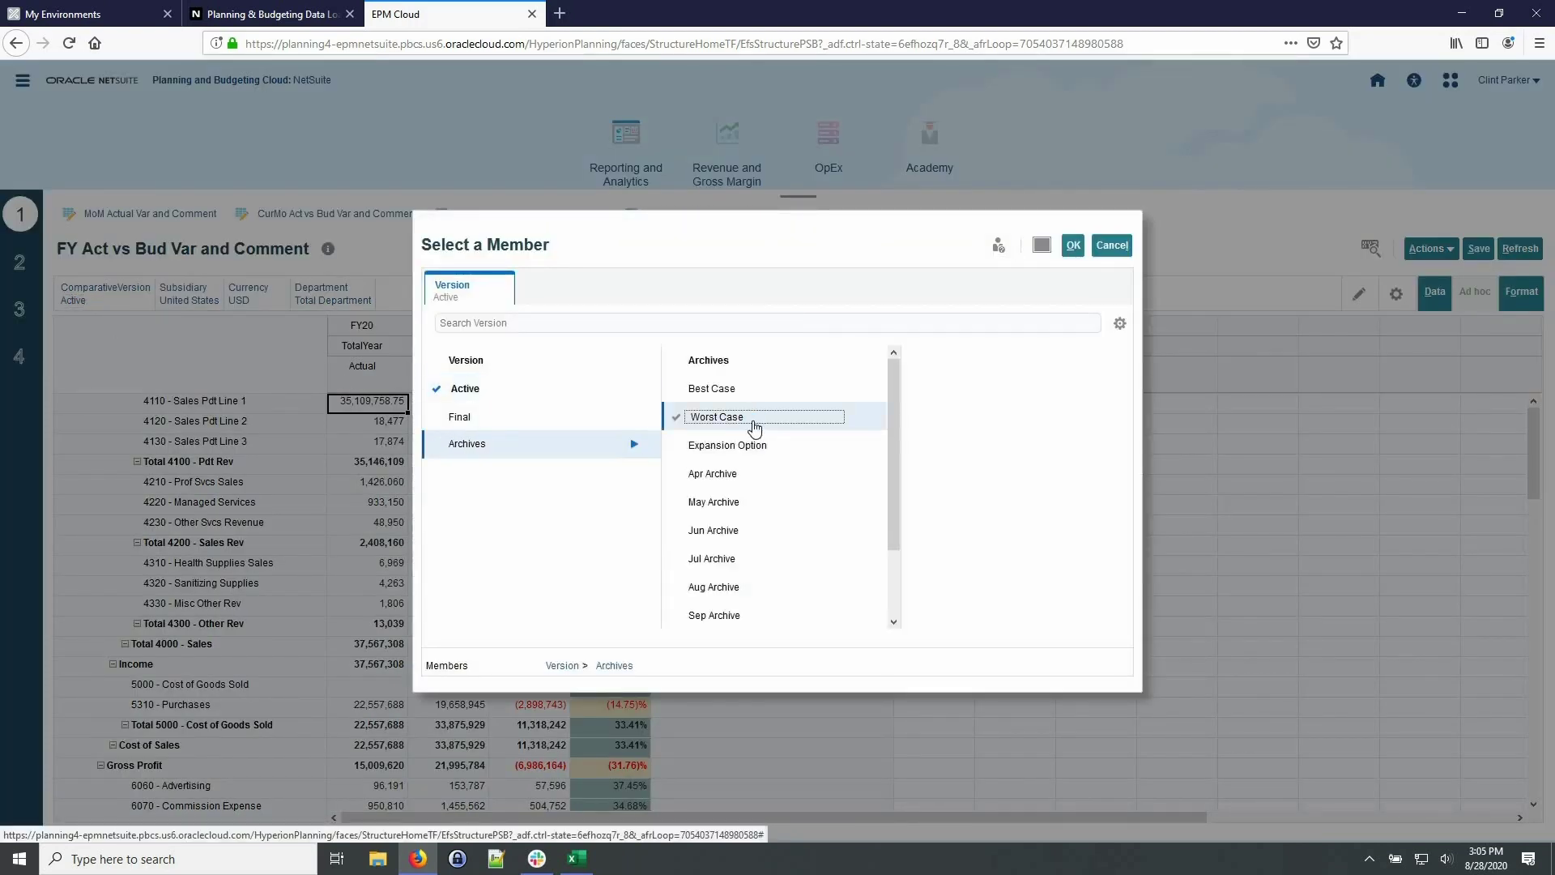
pyautogui.click(1073, 247)
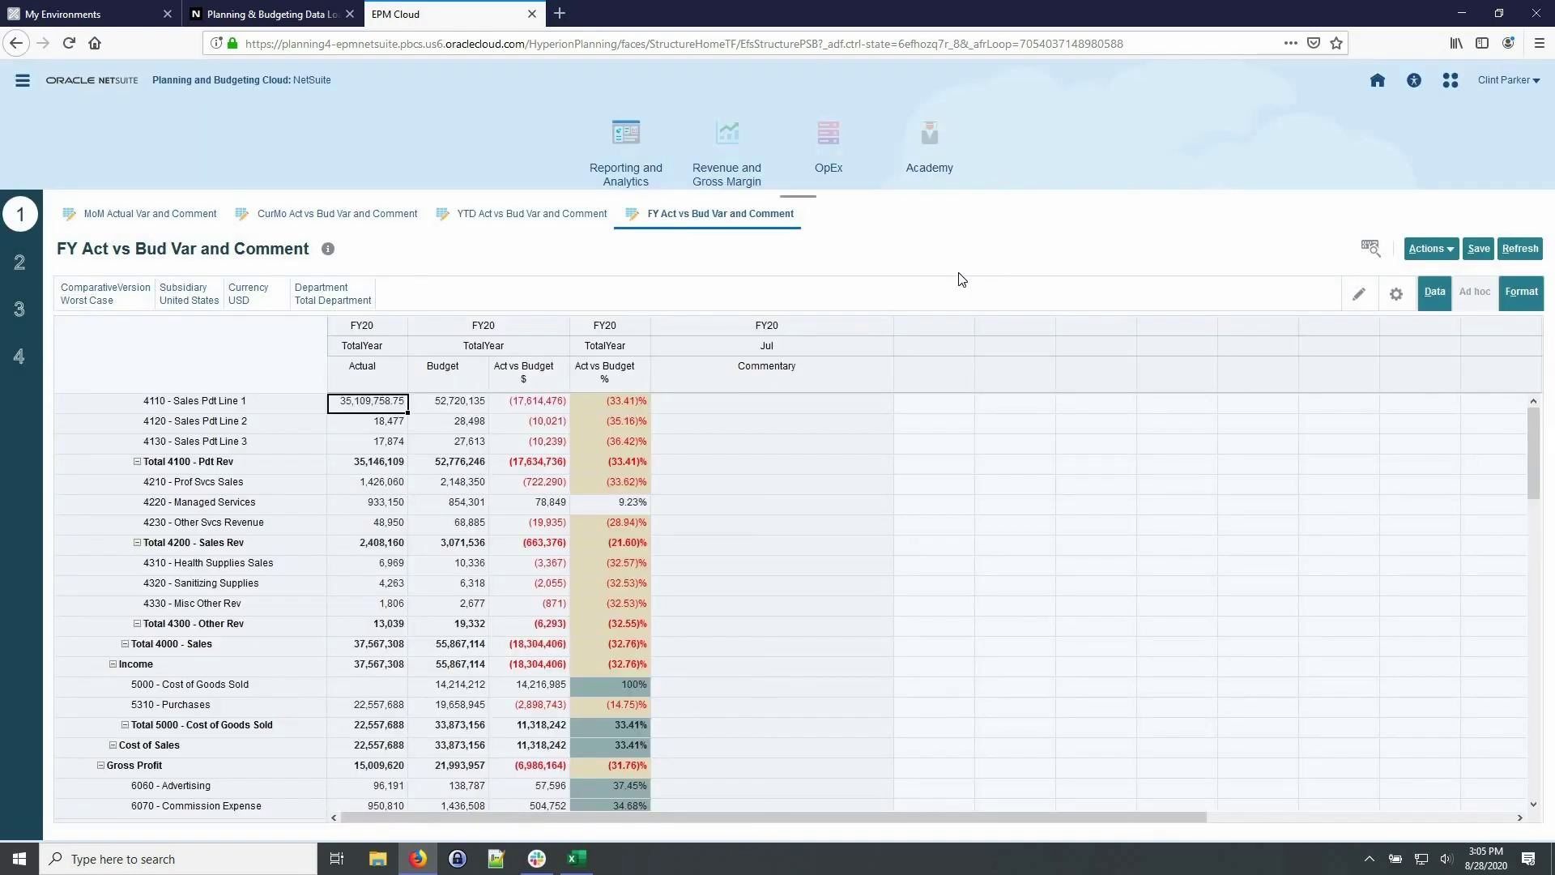
# Review the Income Statement report's file formats, keeping PDF.
pyautogui.click(19, 263)
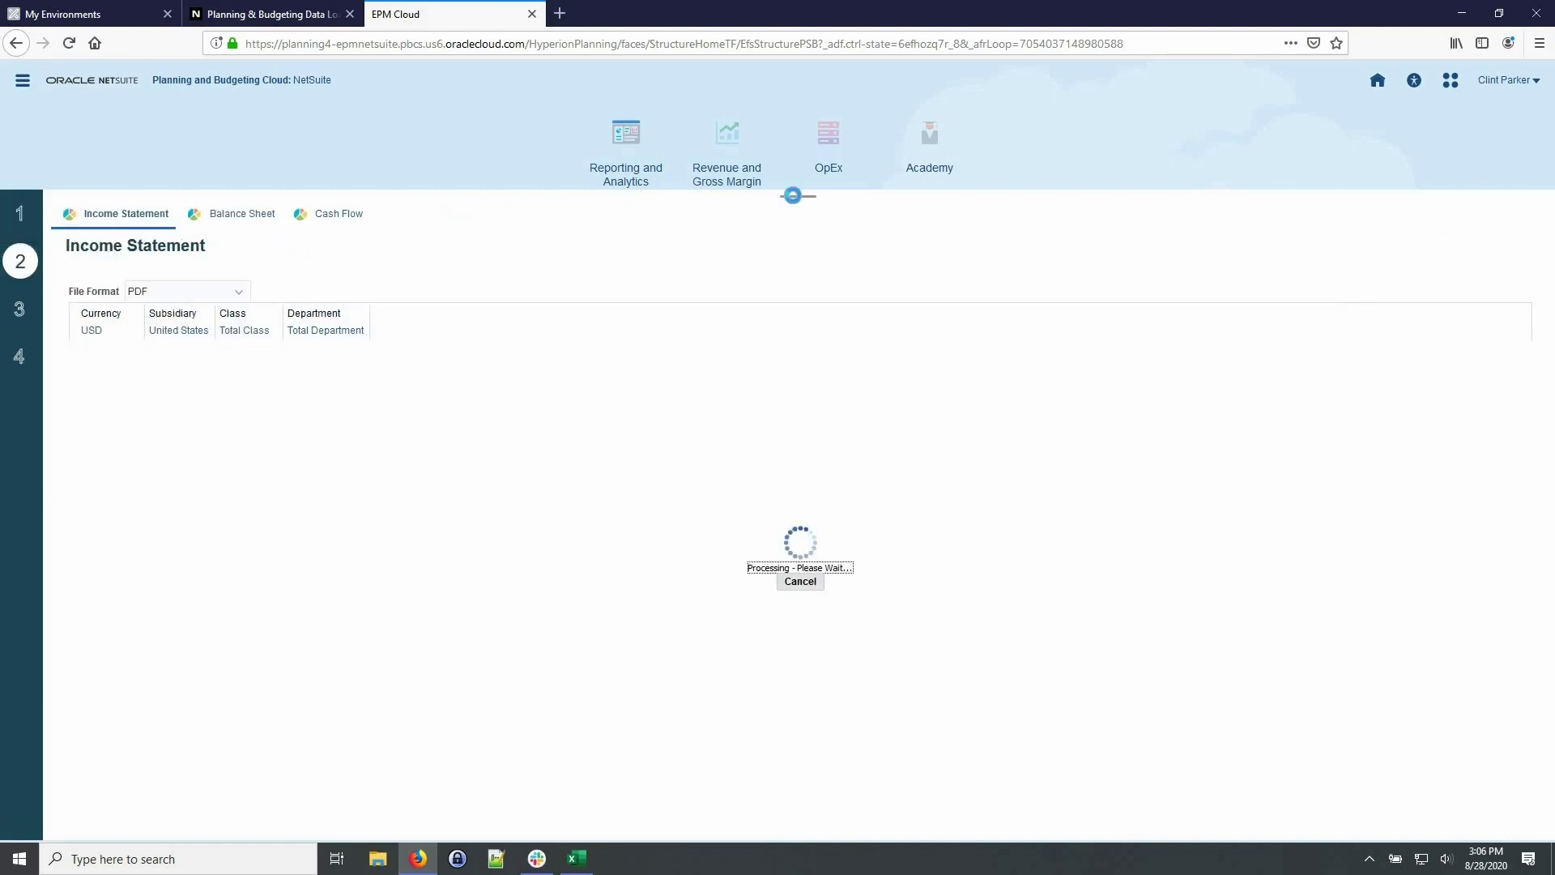
pyautogui.click(799, 195)
pyautogui.click(236, 206)
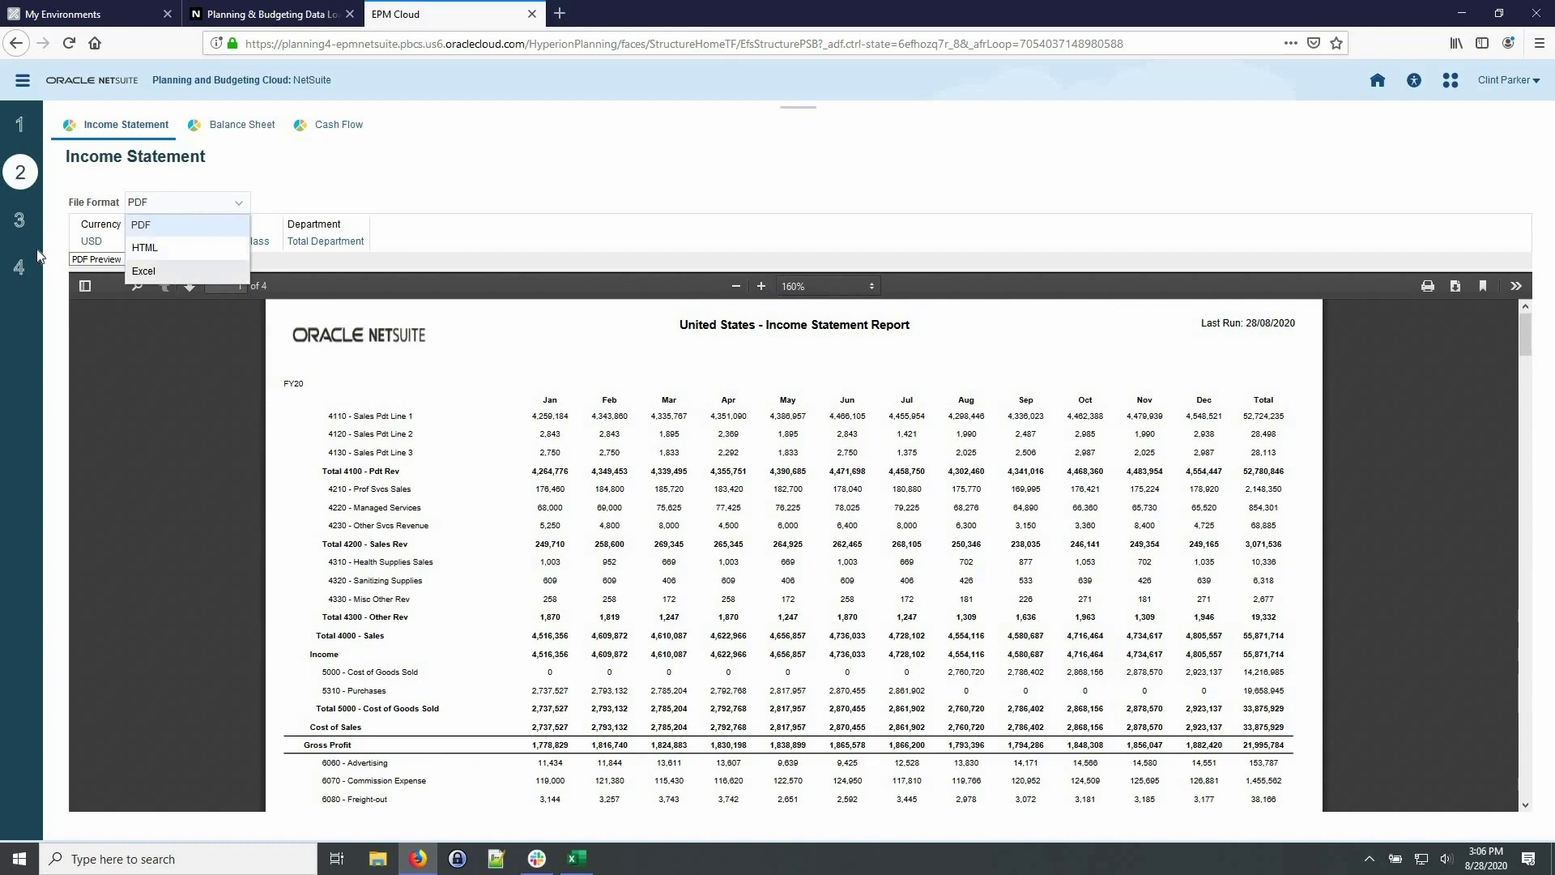
pyautogui.click(21, 224)
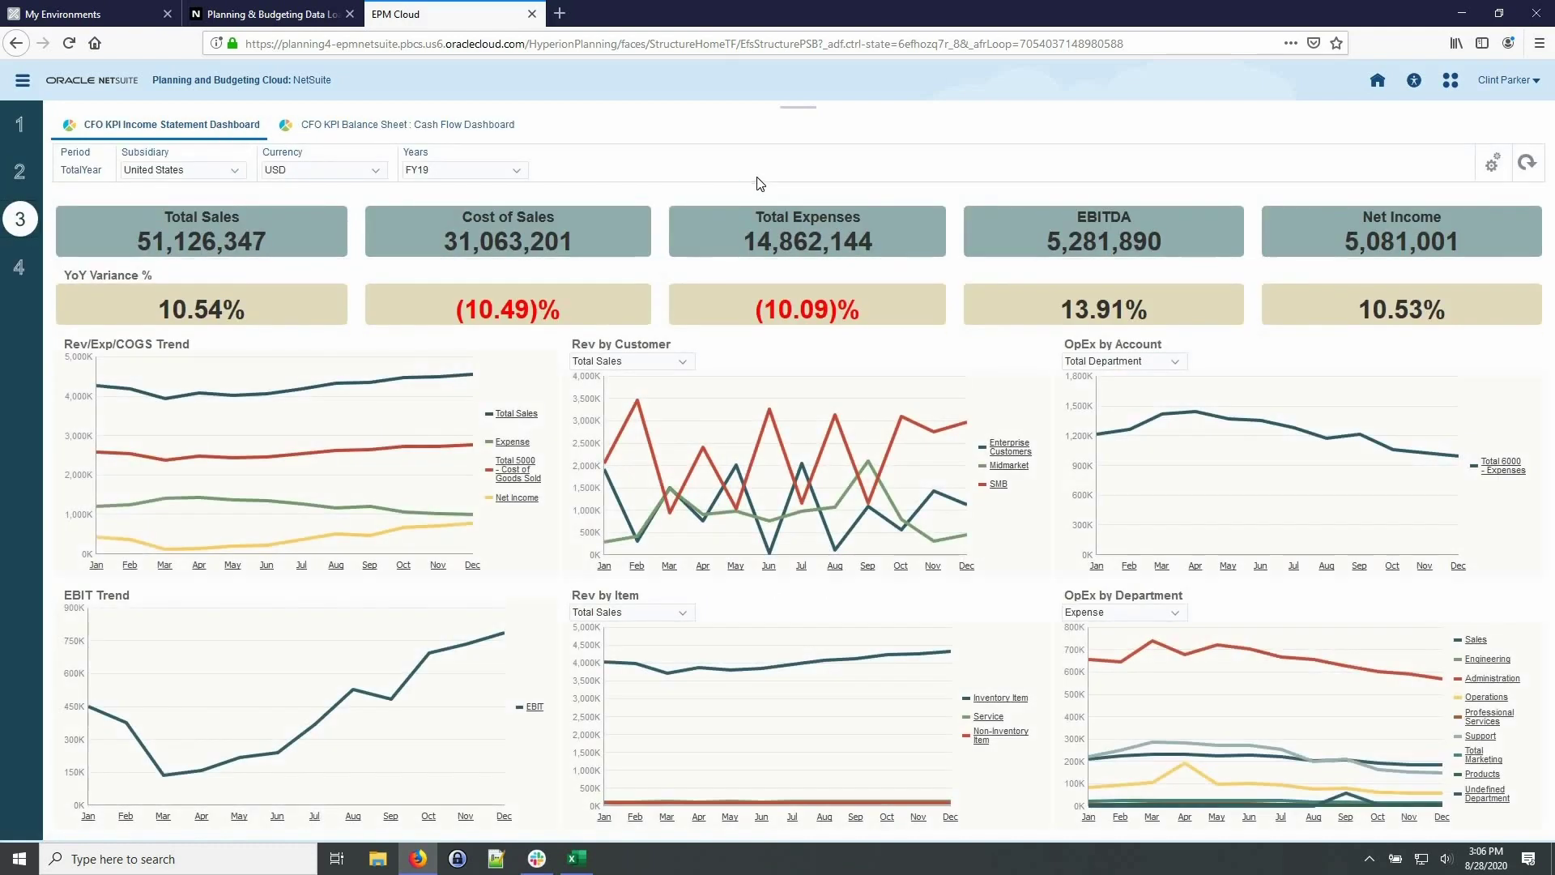
# Show FY20 figures on the CFO KPI dashboard.
pyautogui.click(462, 170)
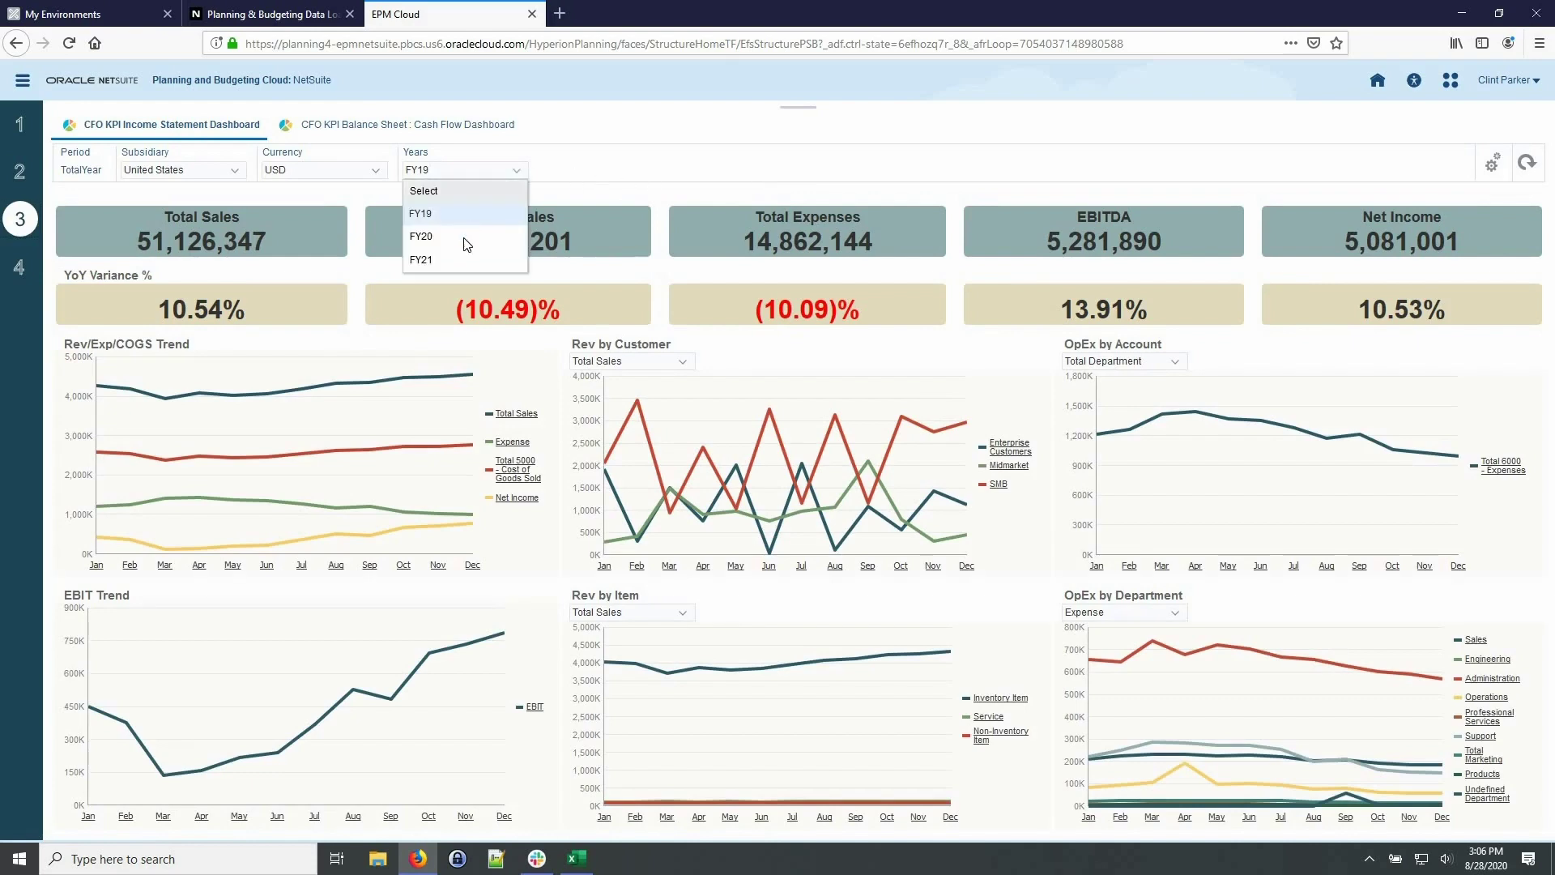
pyautogui.click(461, 232)
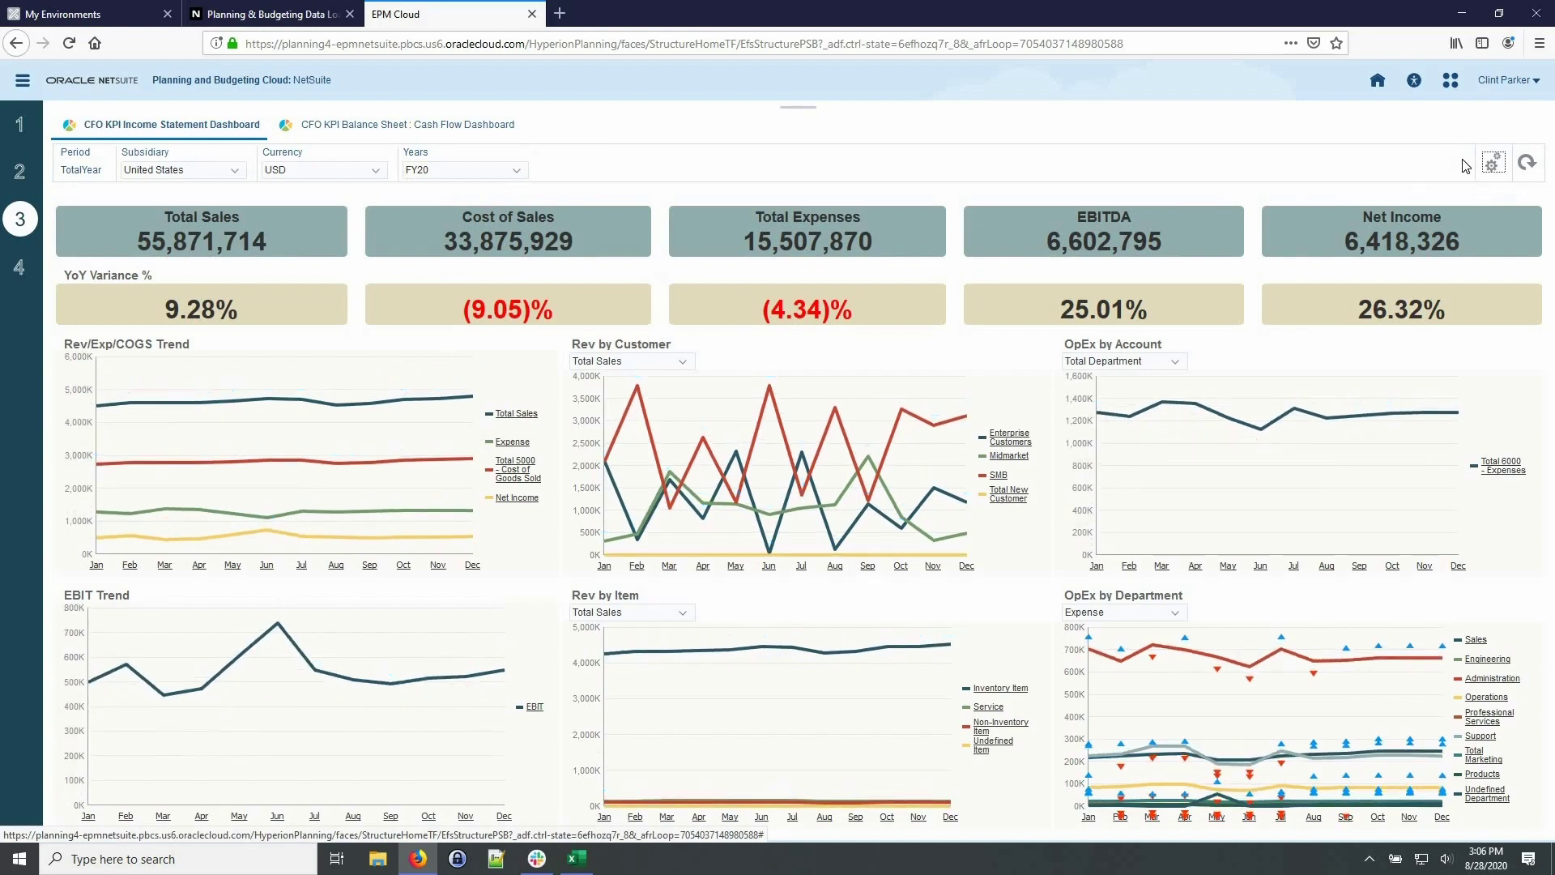
pyautogui.moveTo(304, 449)
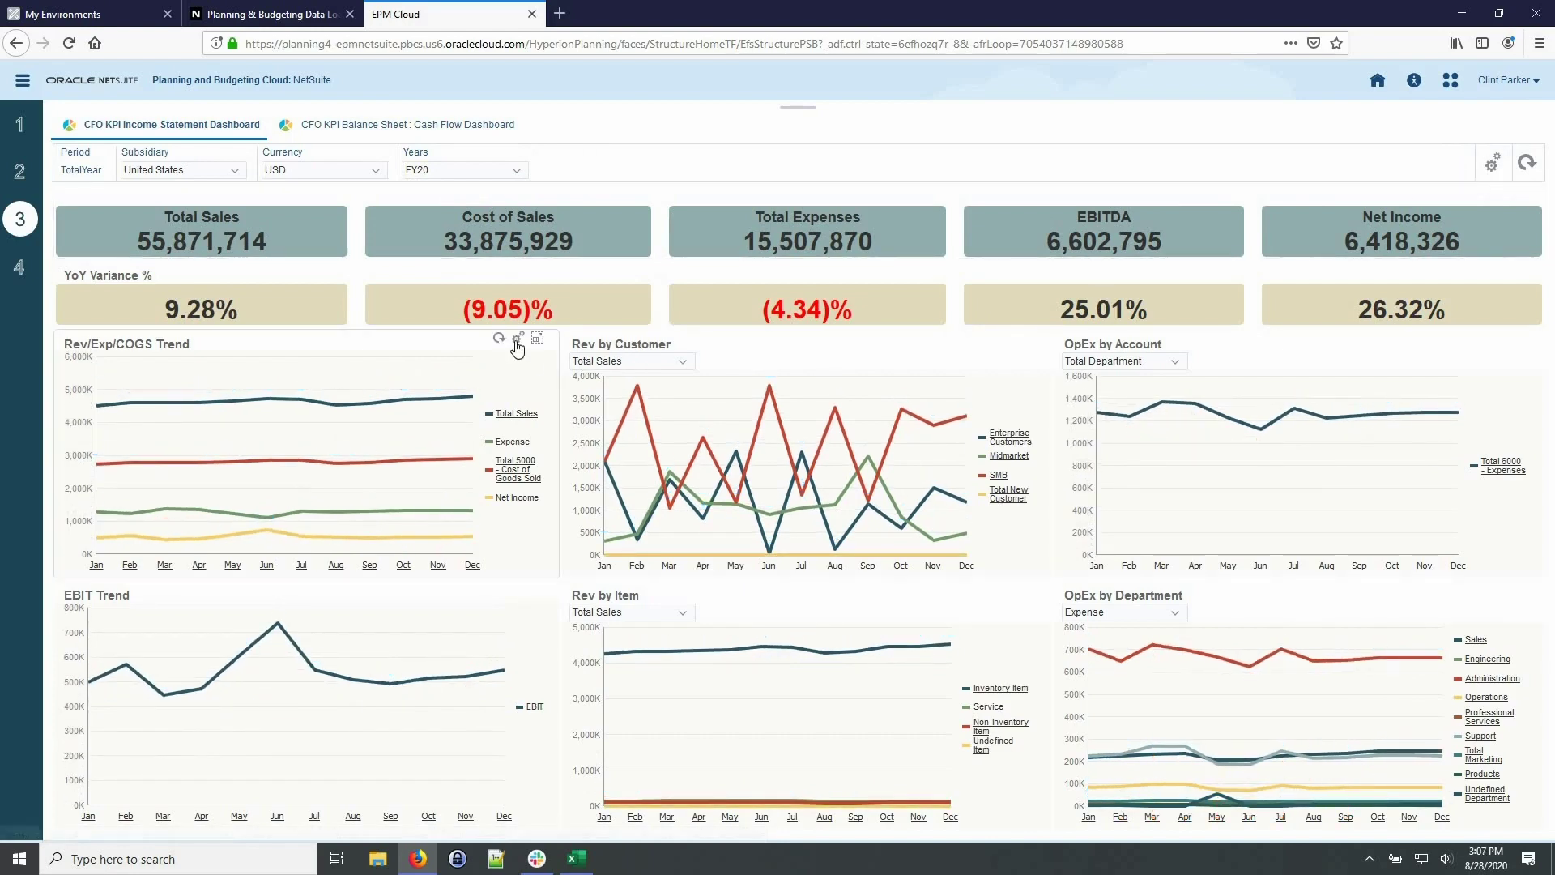
# Change the Rev/Exp/COGS Trend chart to columns and move to the Balance Sheet : Cash Flow Dashboard.
pyautogui.click(517, 341)
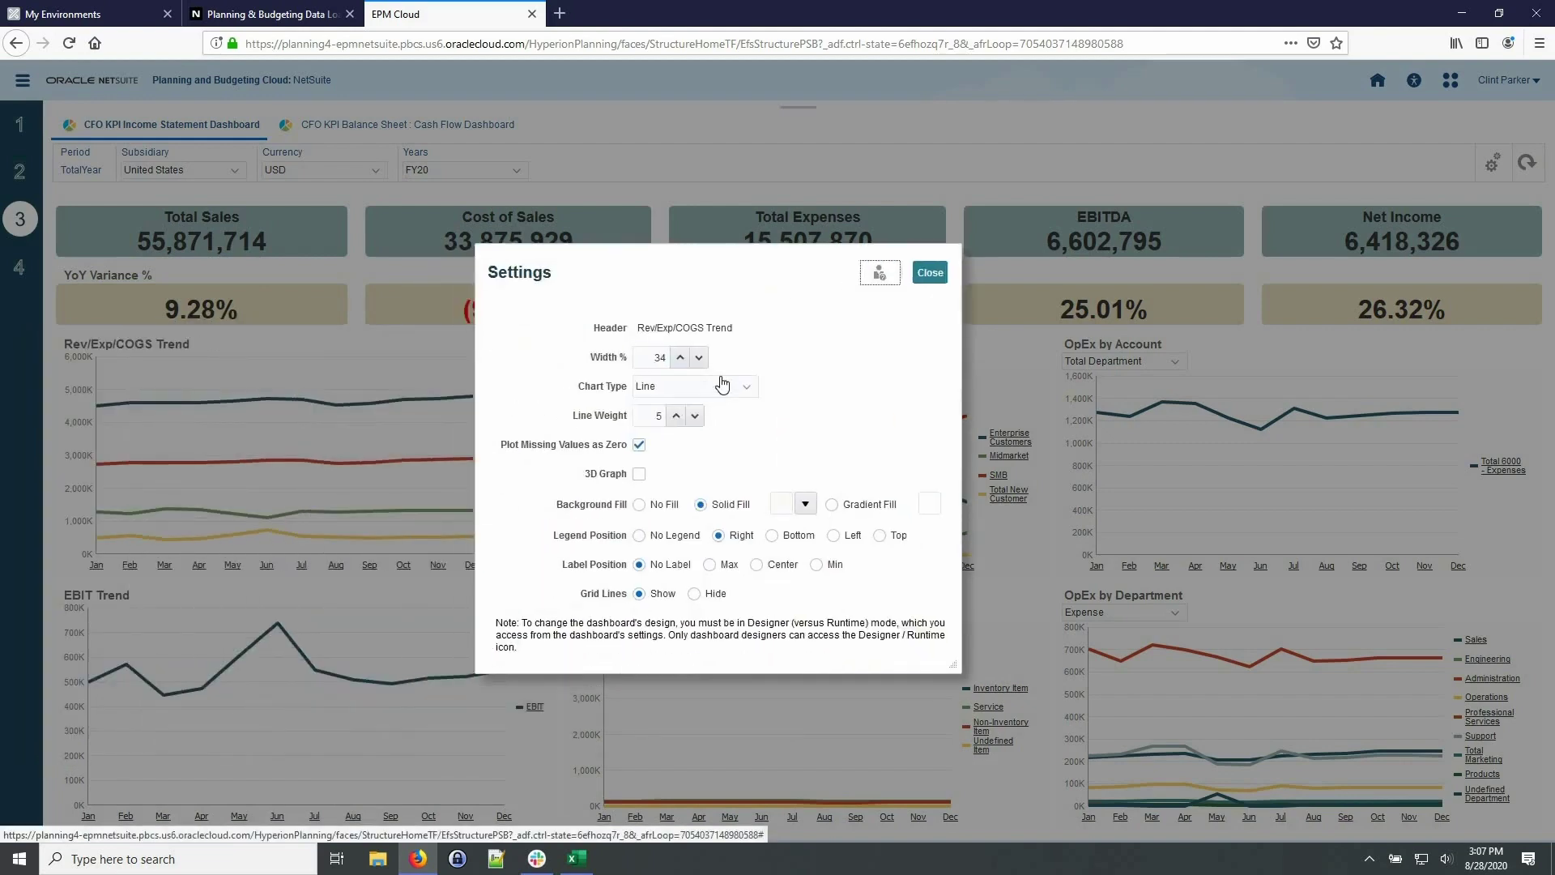
pyautogui.click(722, 388)
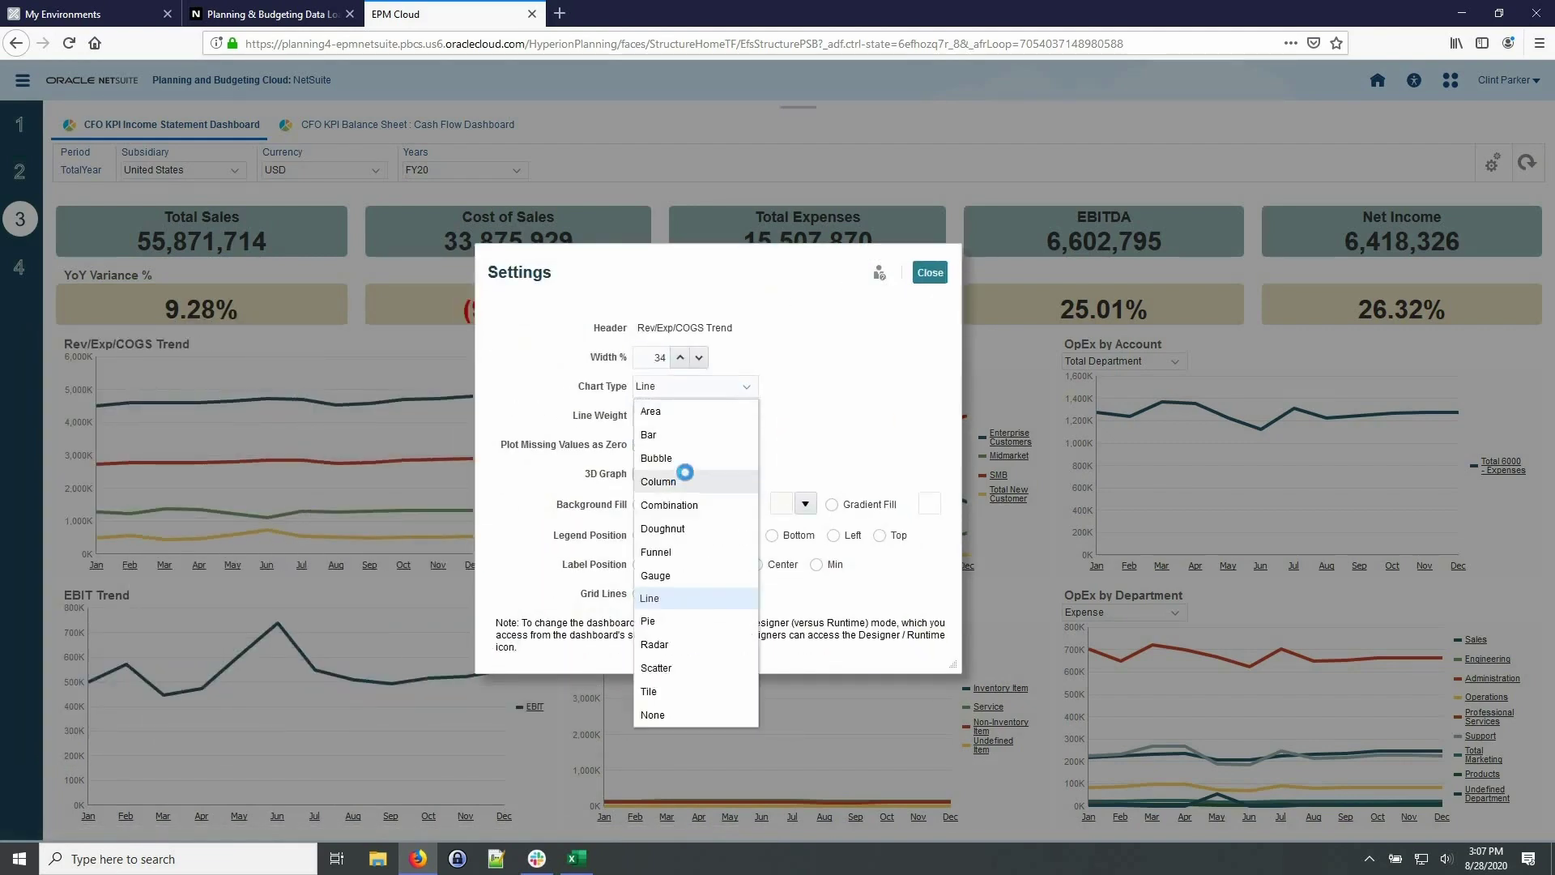
pyautogui.click(689, 481)
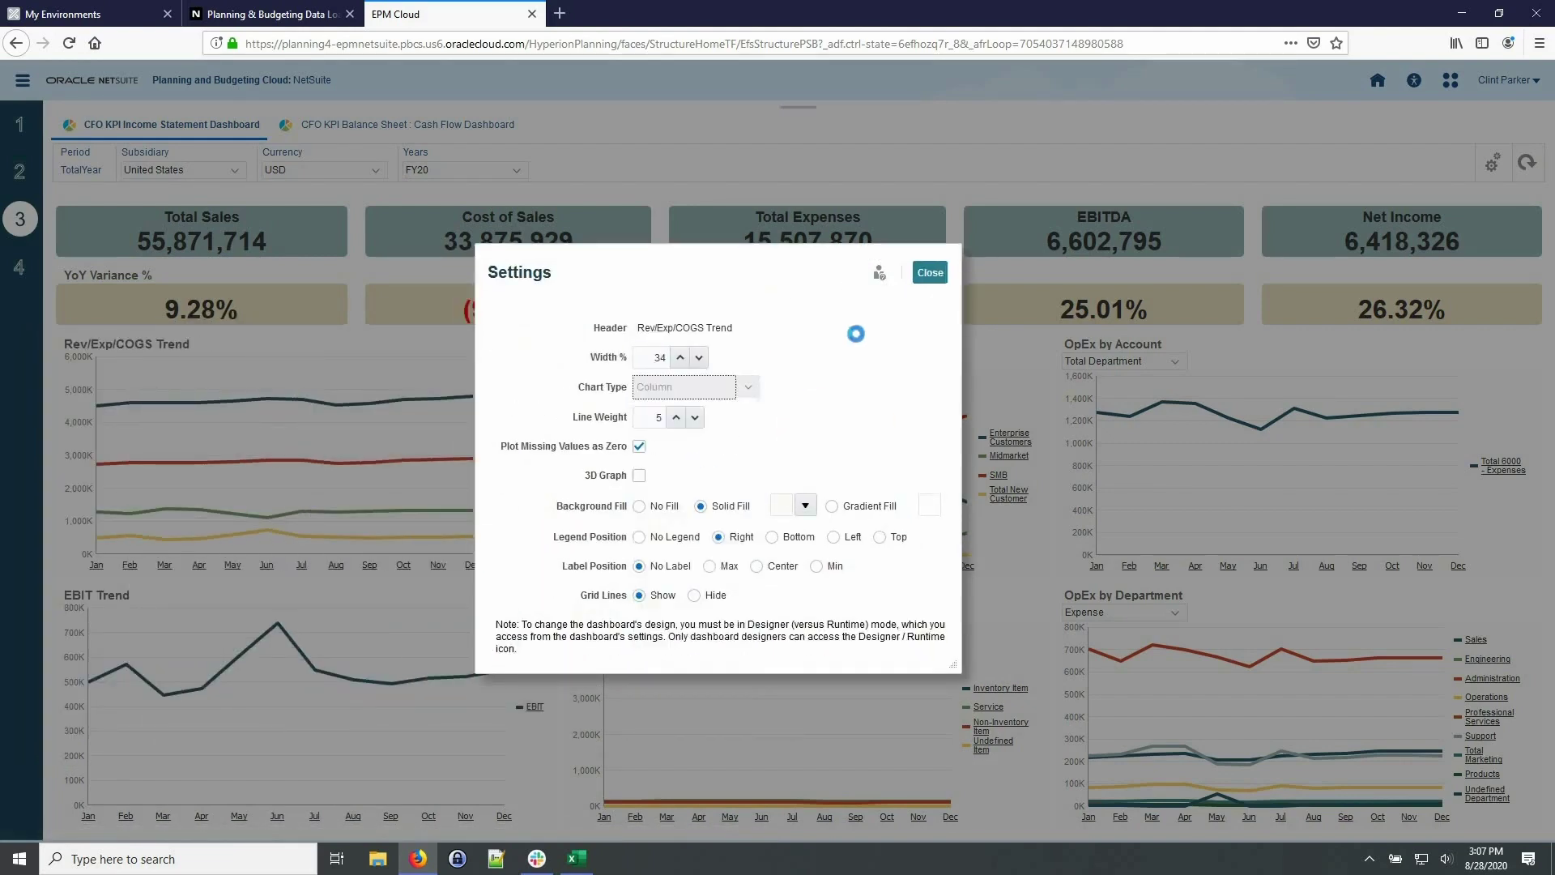
pyautogui.click(931, 273)
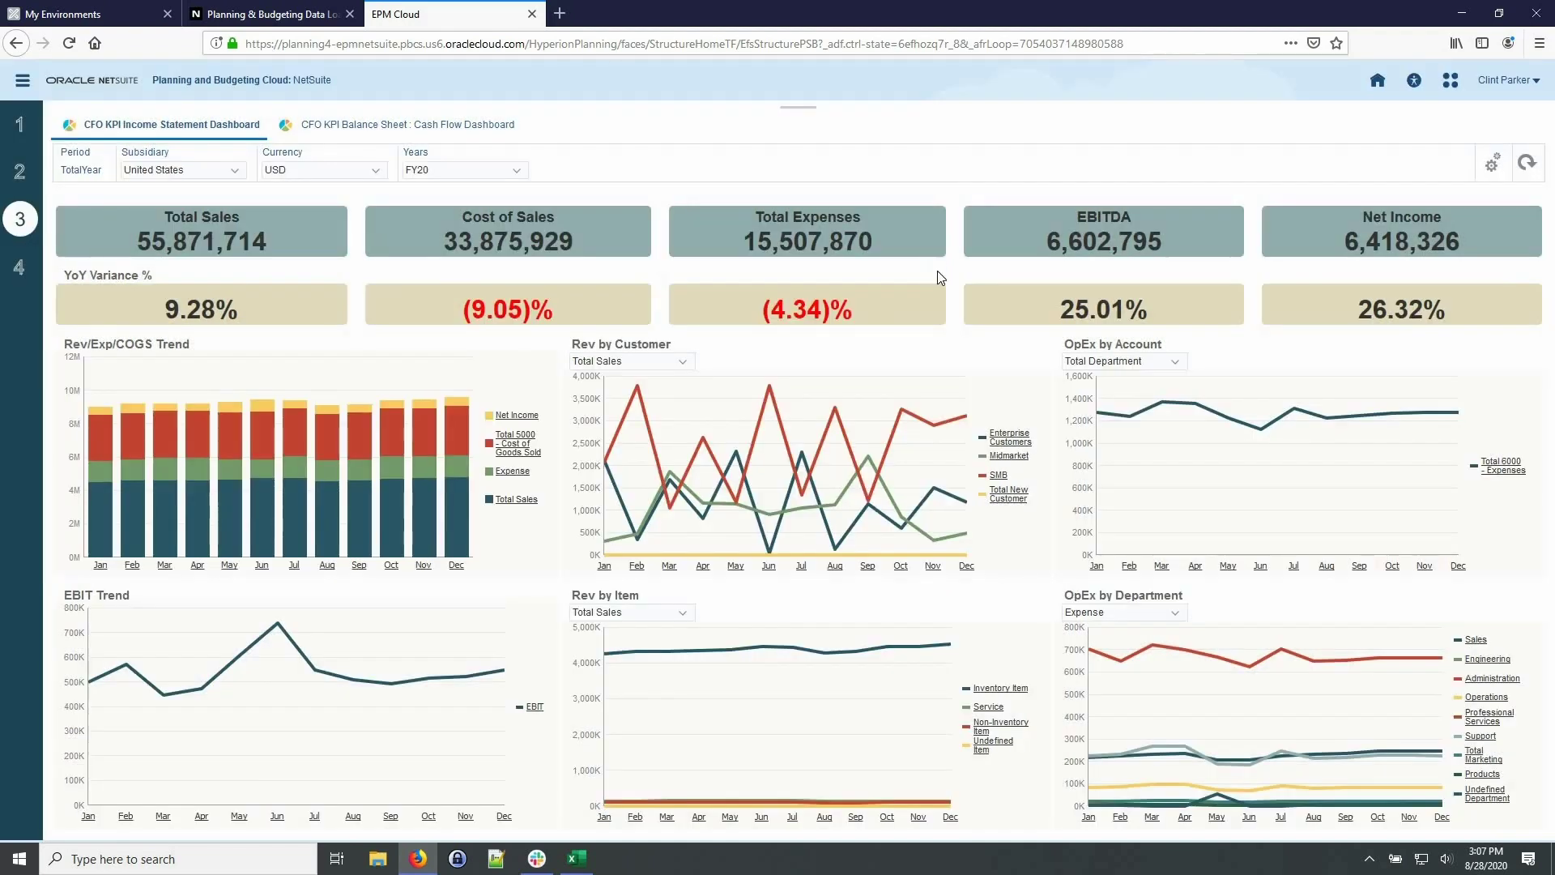
pyautogui.click(433, 134)
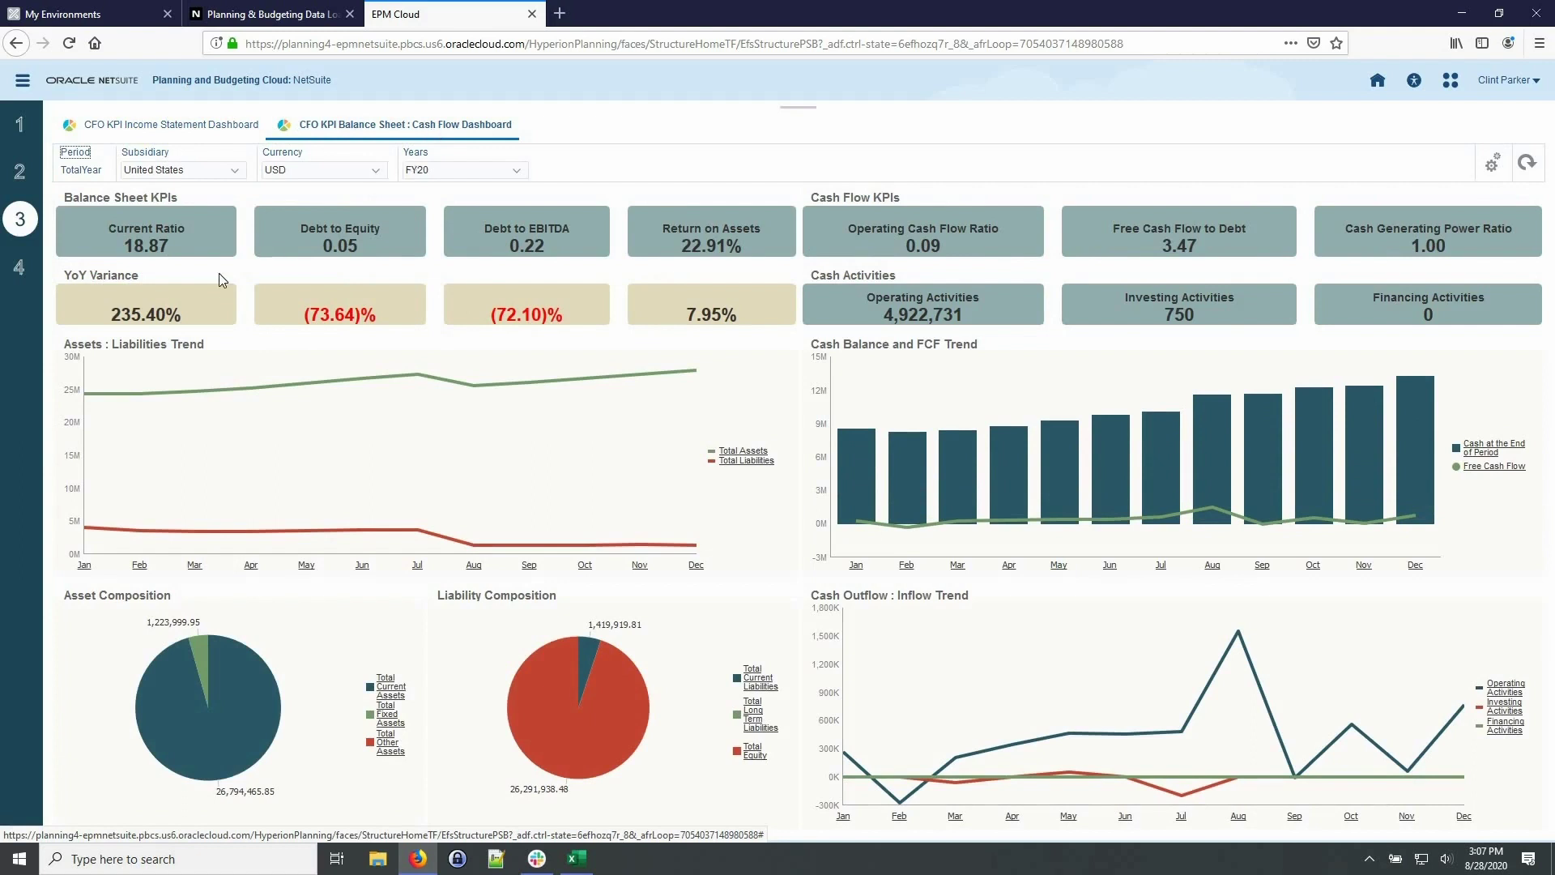
# View the Income Statement Detail report from the NetSuite reports step.
pyautogui.click(21, 274)
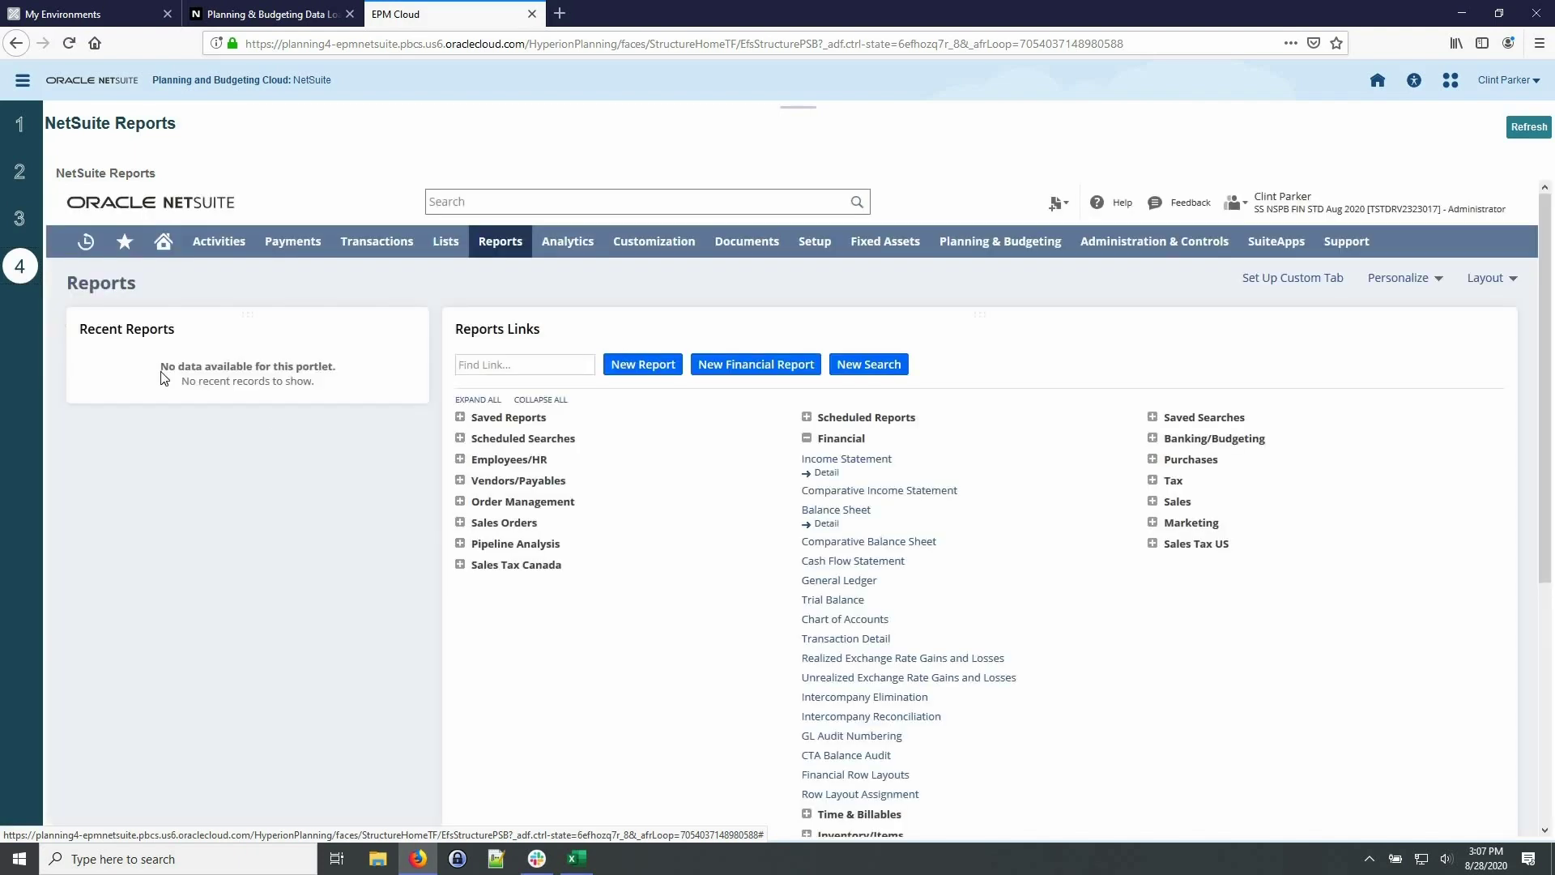
pyautogui.click(823, 474)
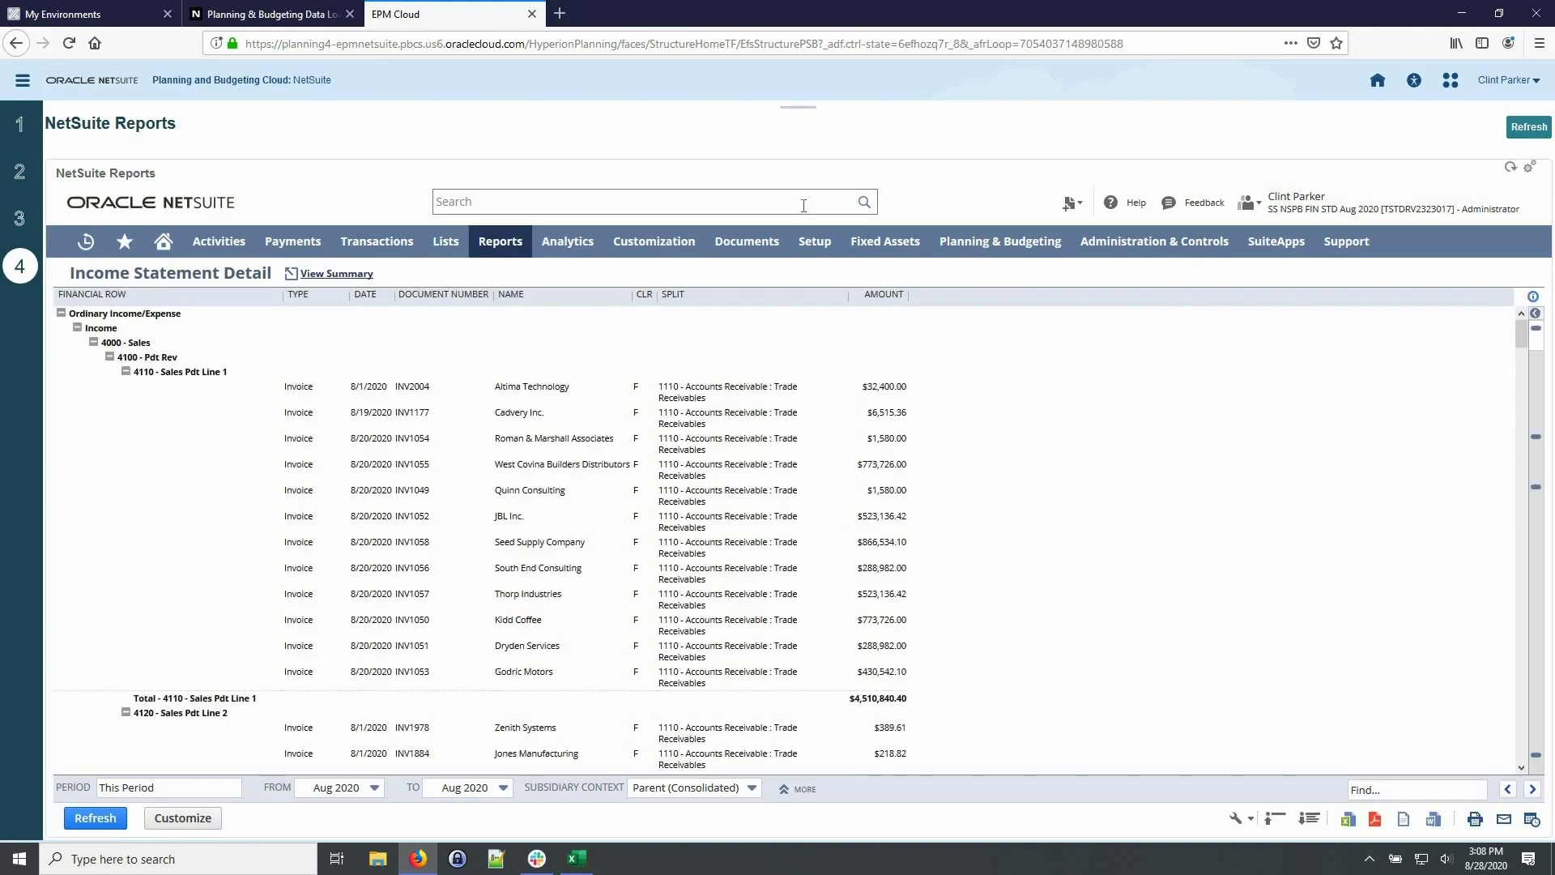
# Go to the Revenue and Gross Margin planning area from the springboard.
pyautogui.click(791, 122)
pyautogui.click(726, 145)
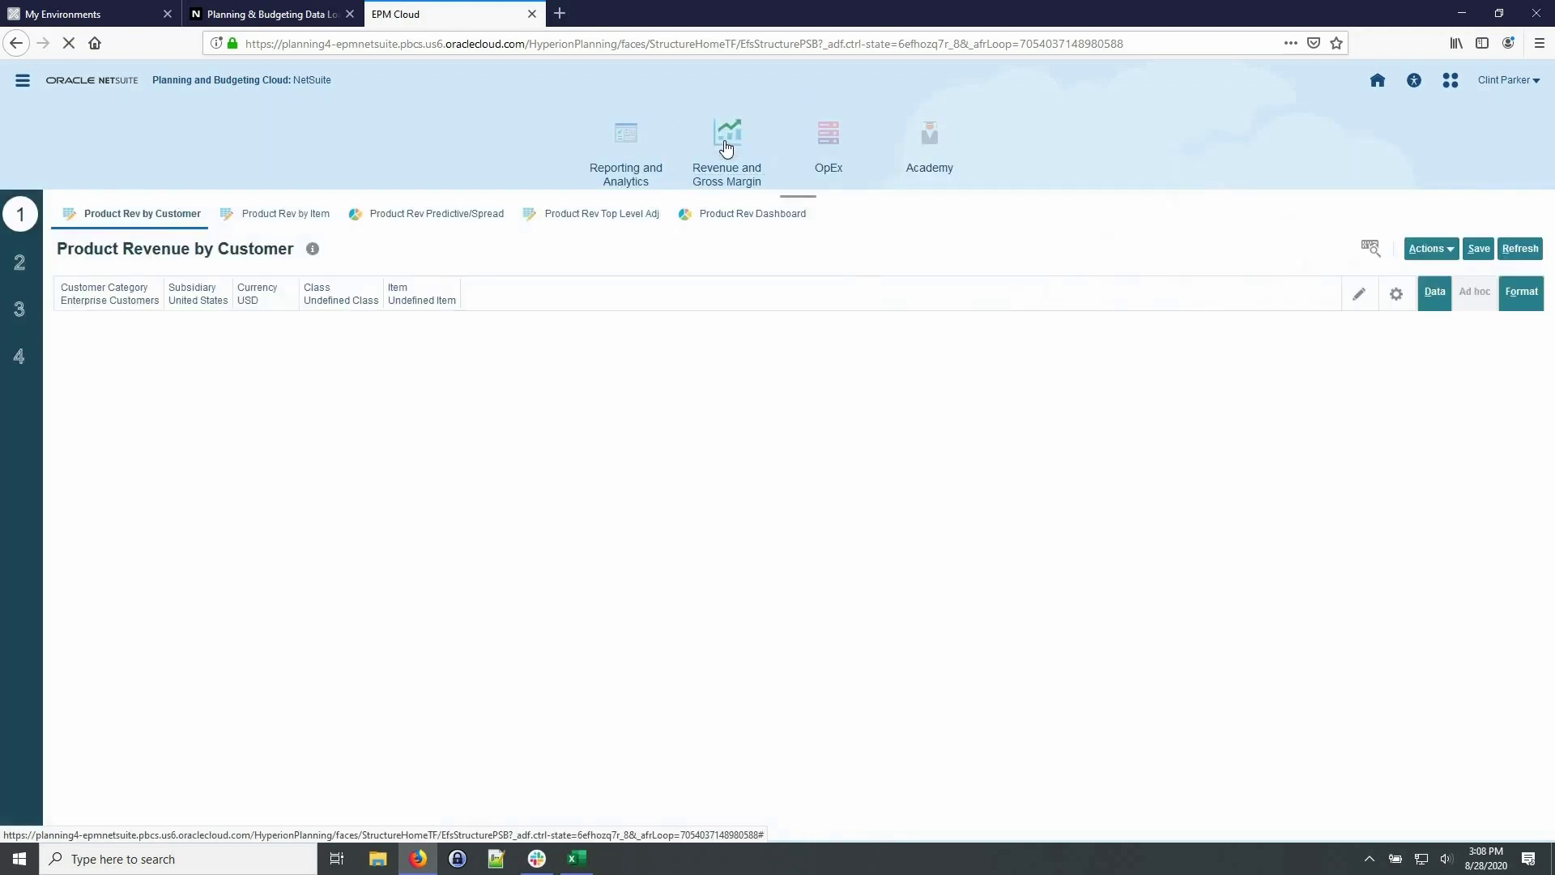
# Select the 4110 - Sales Pdt Line 1 row on the Product Rev Predictive/Spread form and show its actions.
pyautogui.click(448, 216)
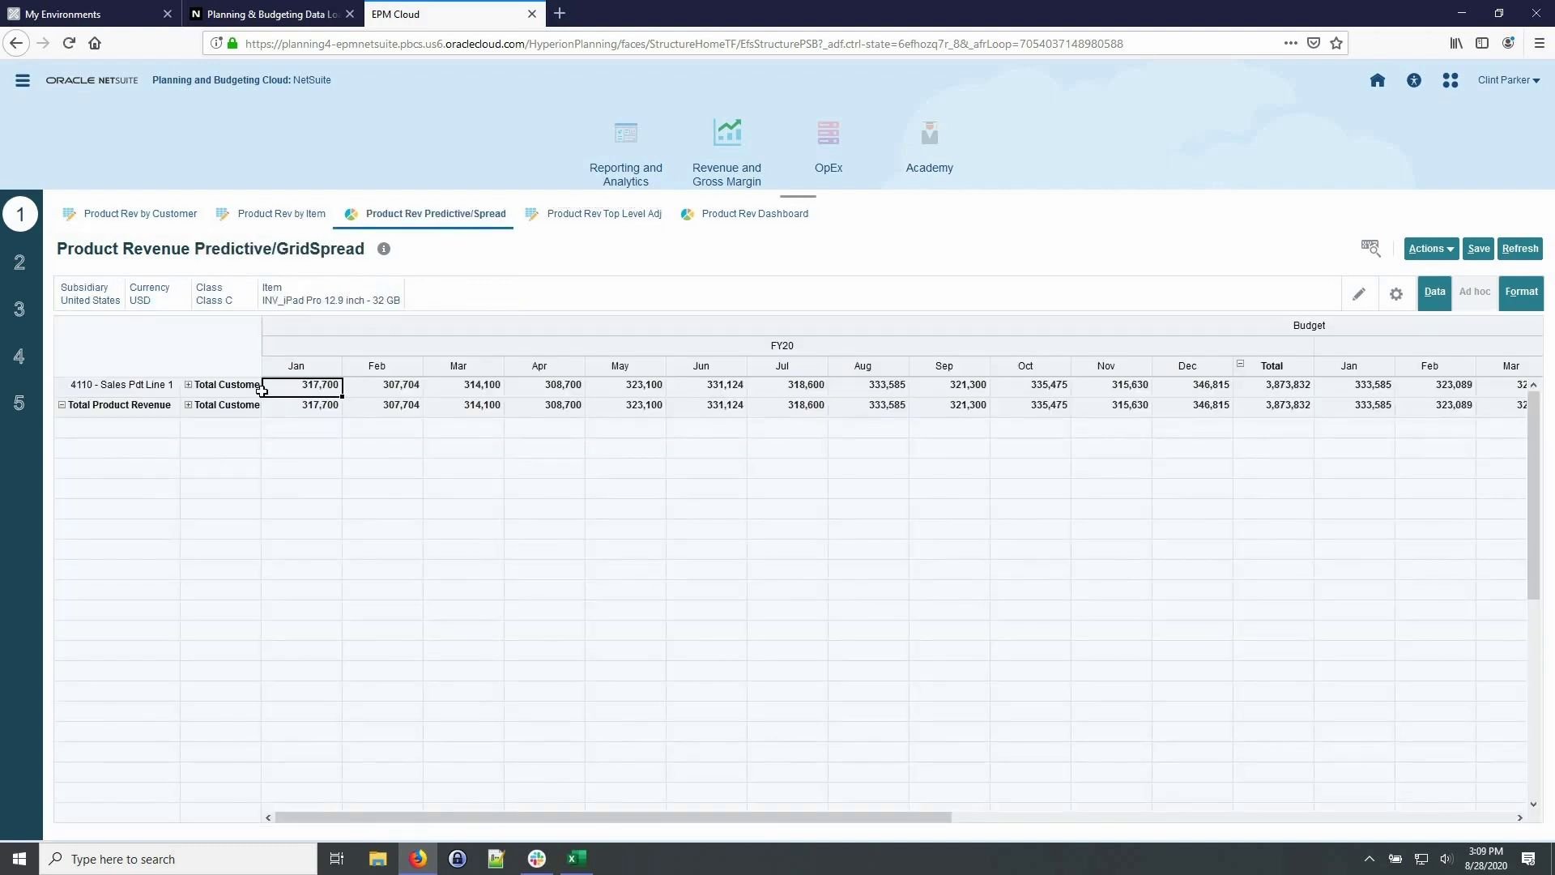
pyautogui.click(226, 386)
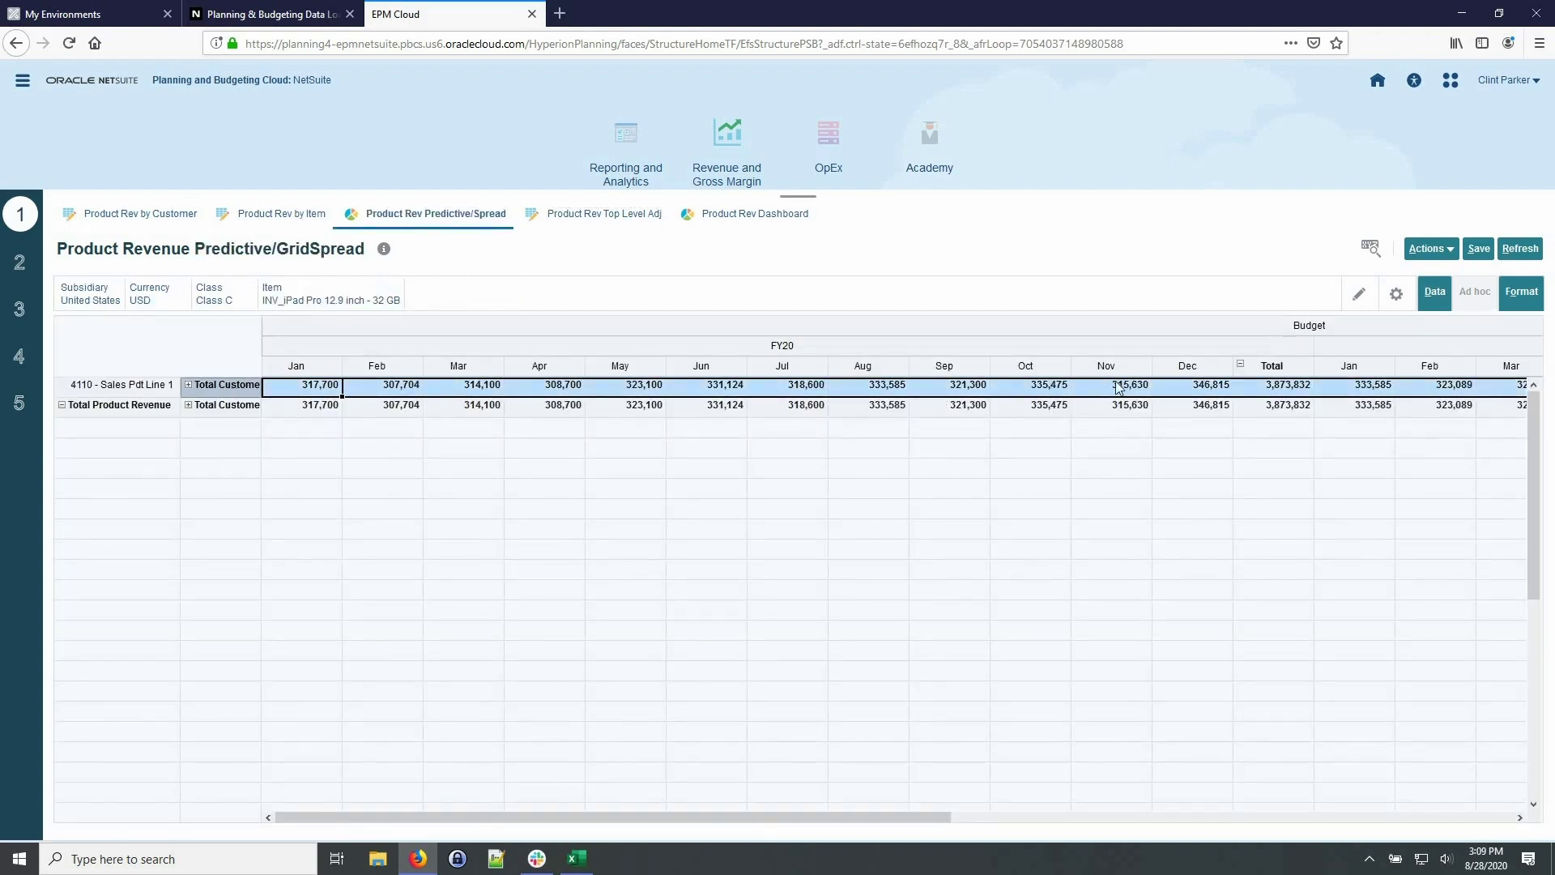
pyautogui.click(1447, 255)
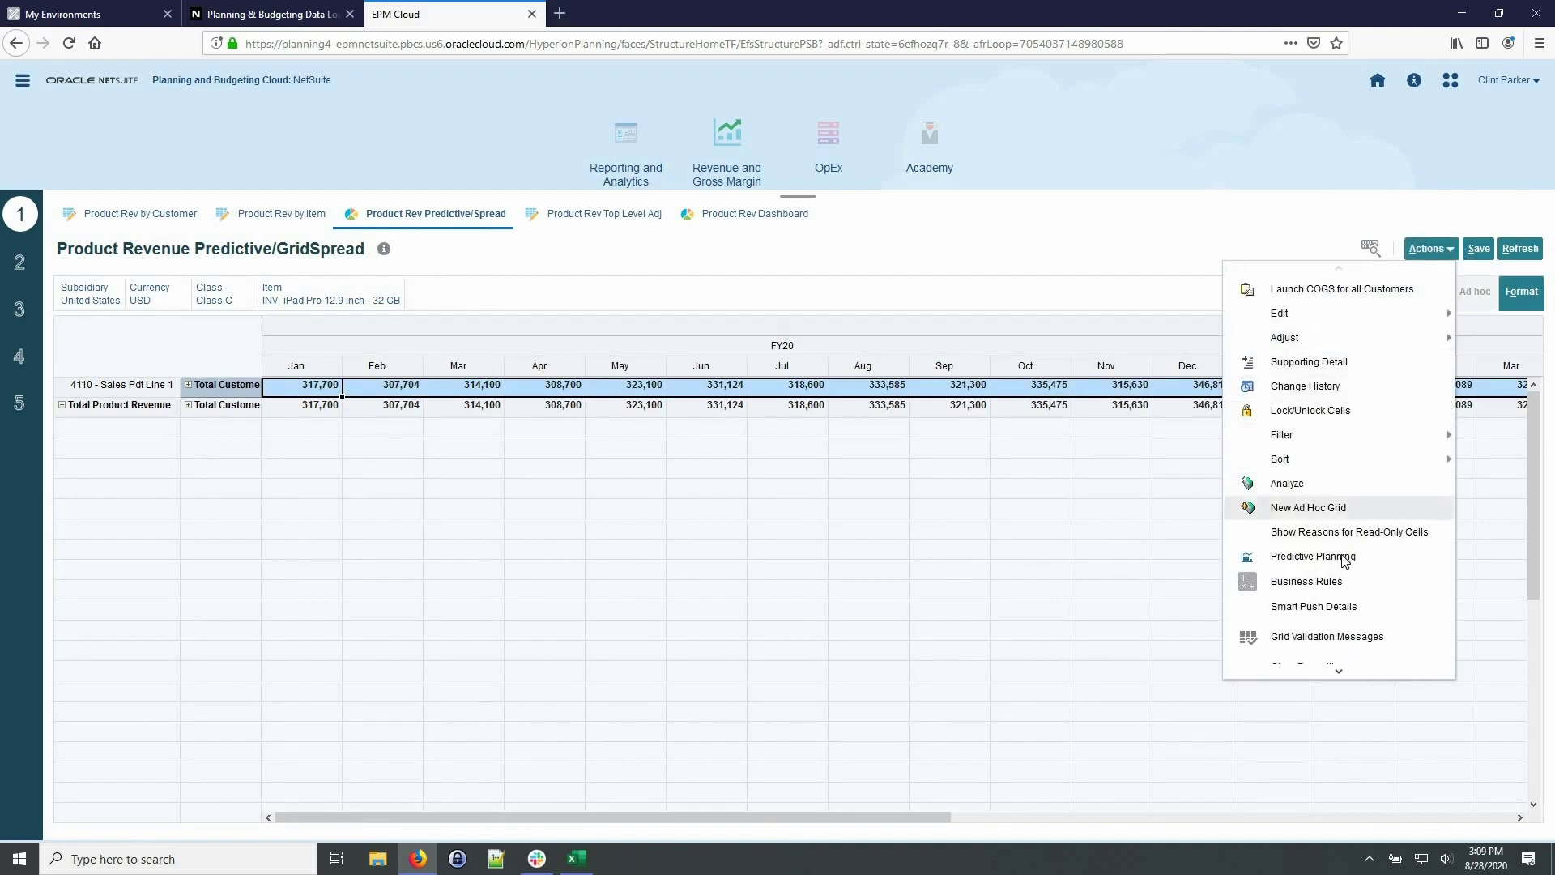
# Run Predictive Planning for the row, yielding 1.2% predicted growth, and bring up its settings.
pyautogui.click(1344, 560)
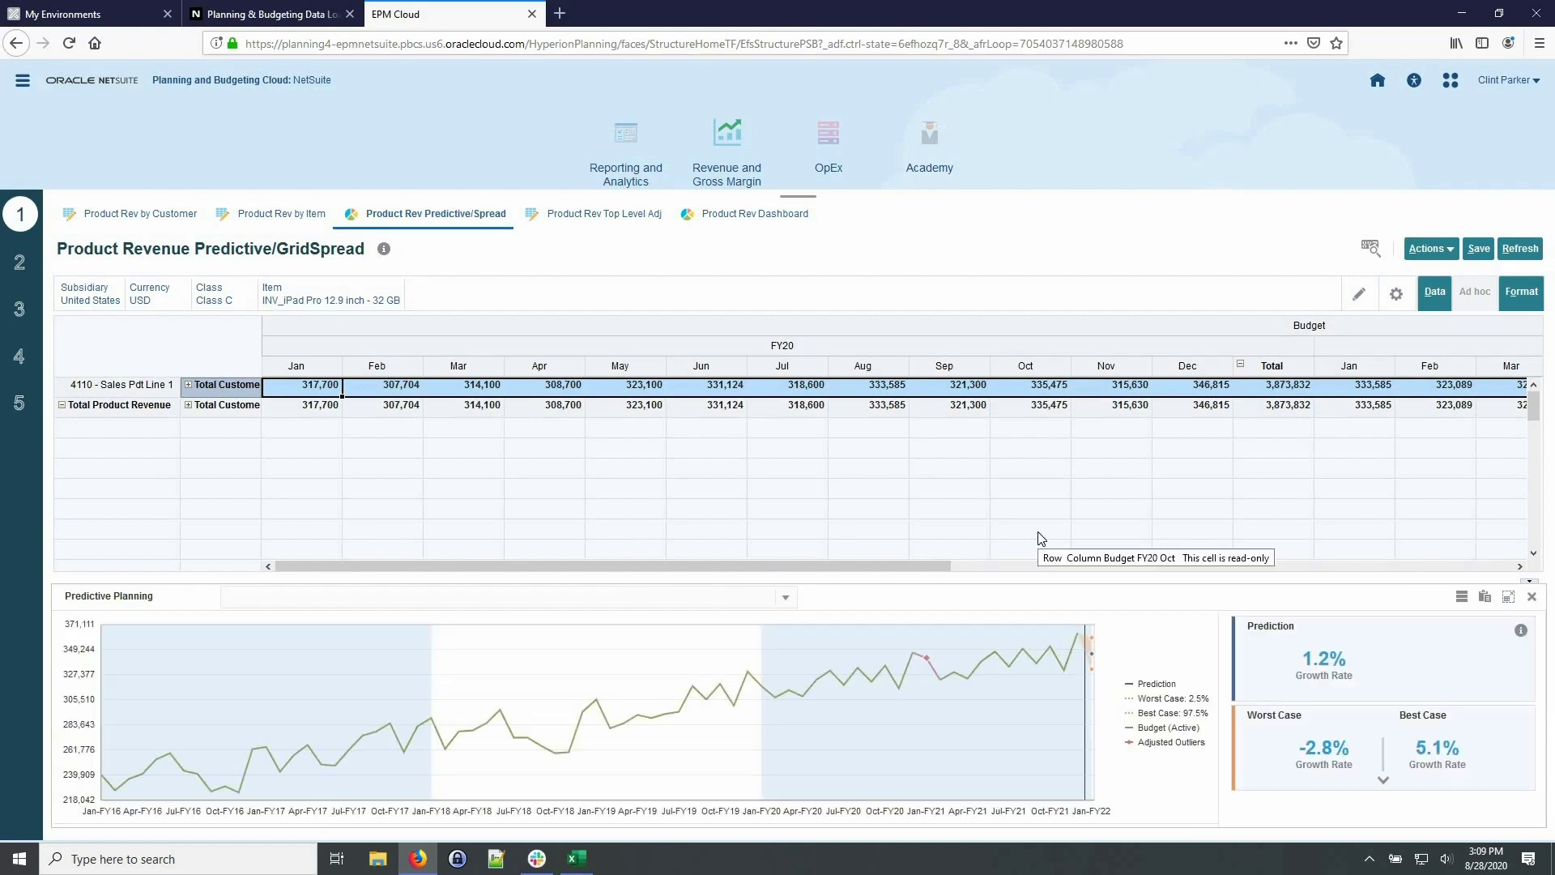
pyautogui.click(1463, 598)
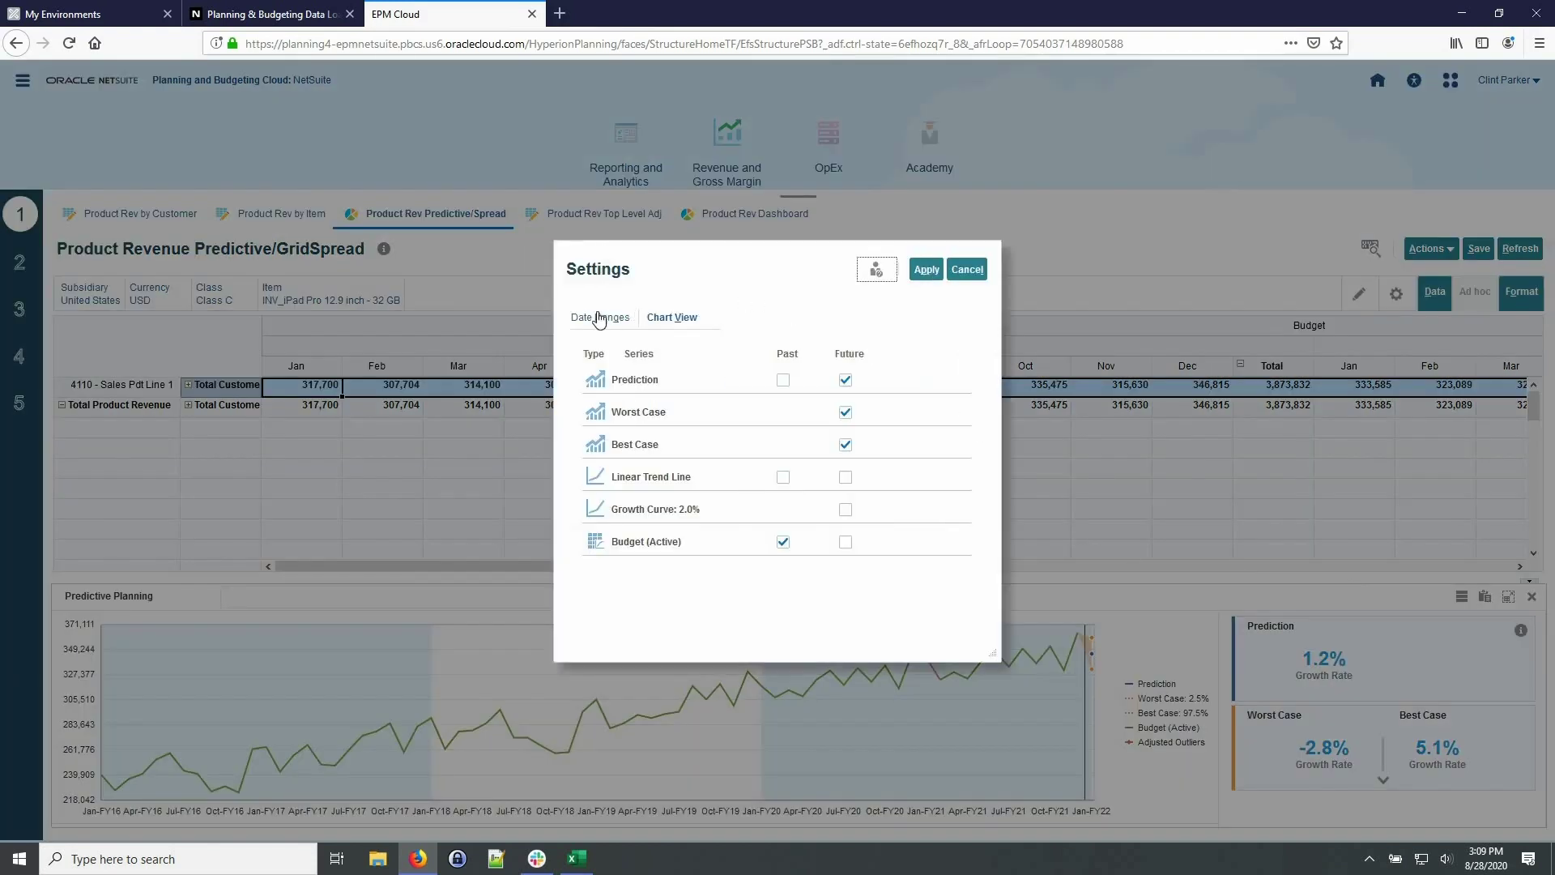
# Set the prediction's past date range to end Jun FY20 and rerun it.
pyautogui.click(598, 318)
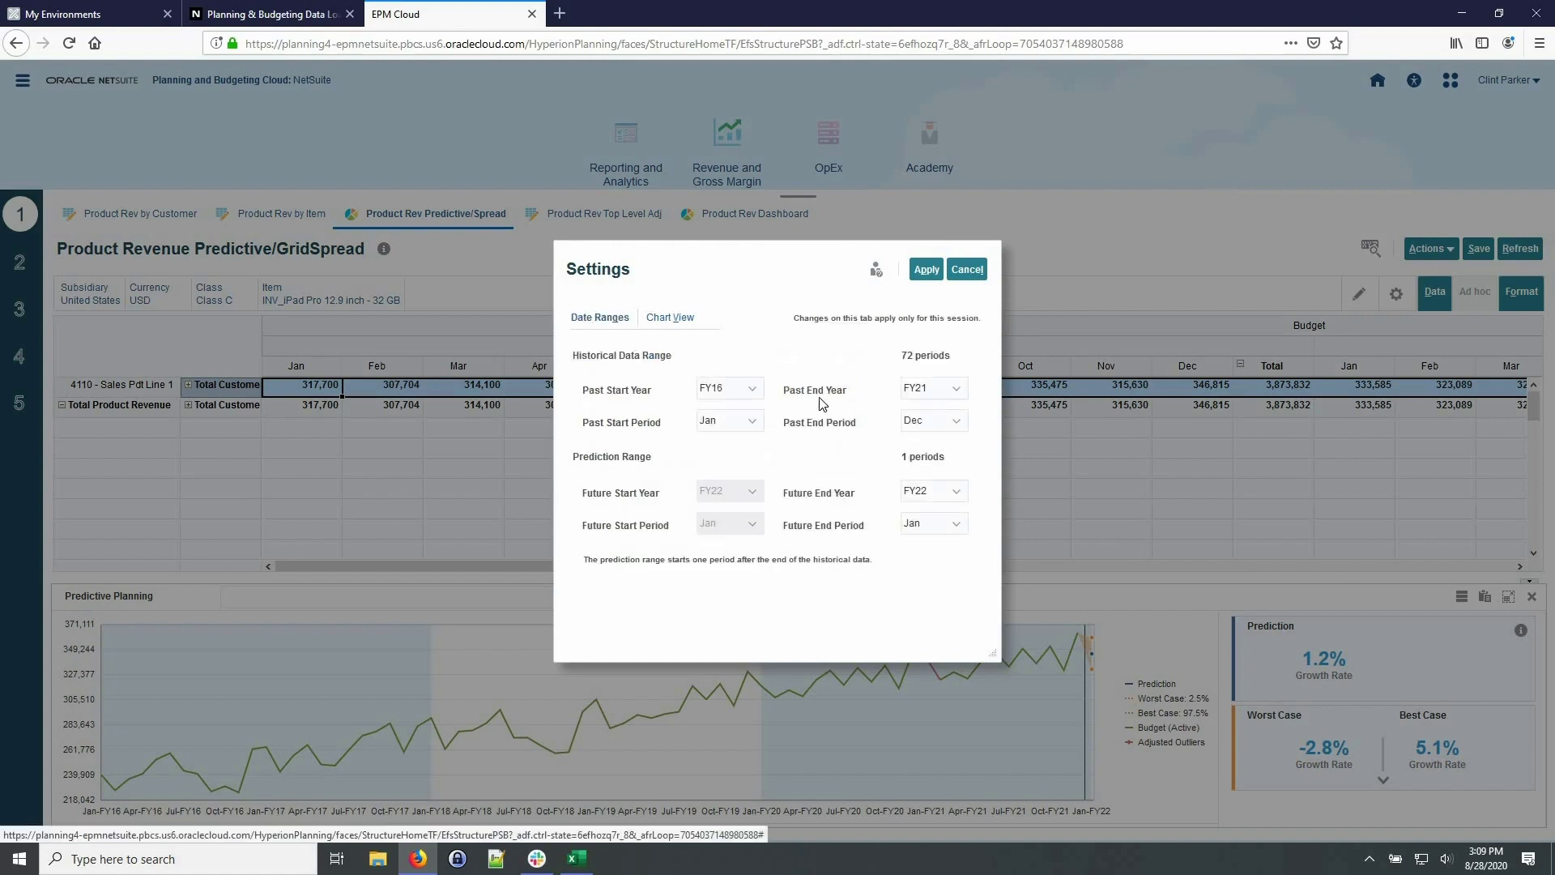
pyautogui.click(939, 391)
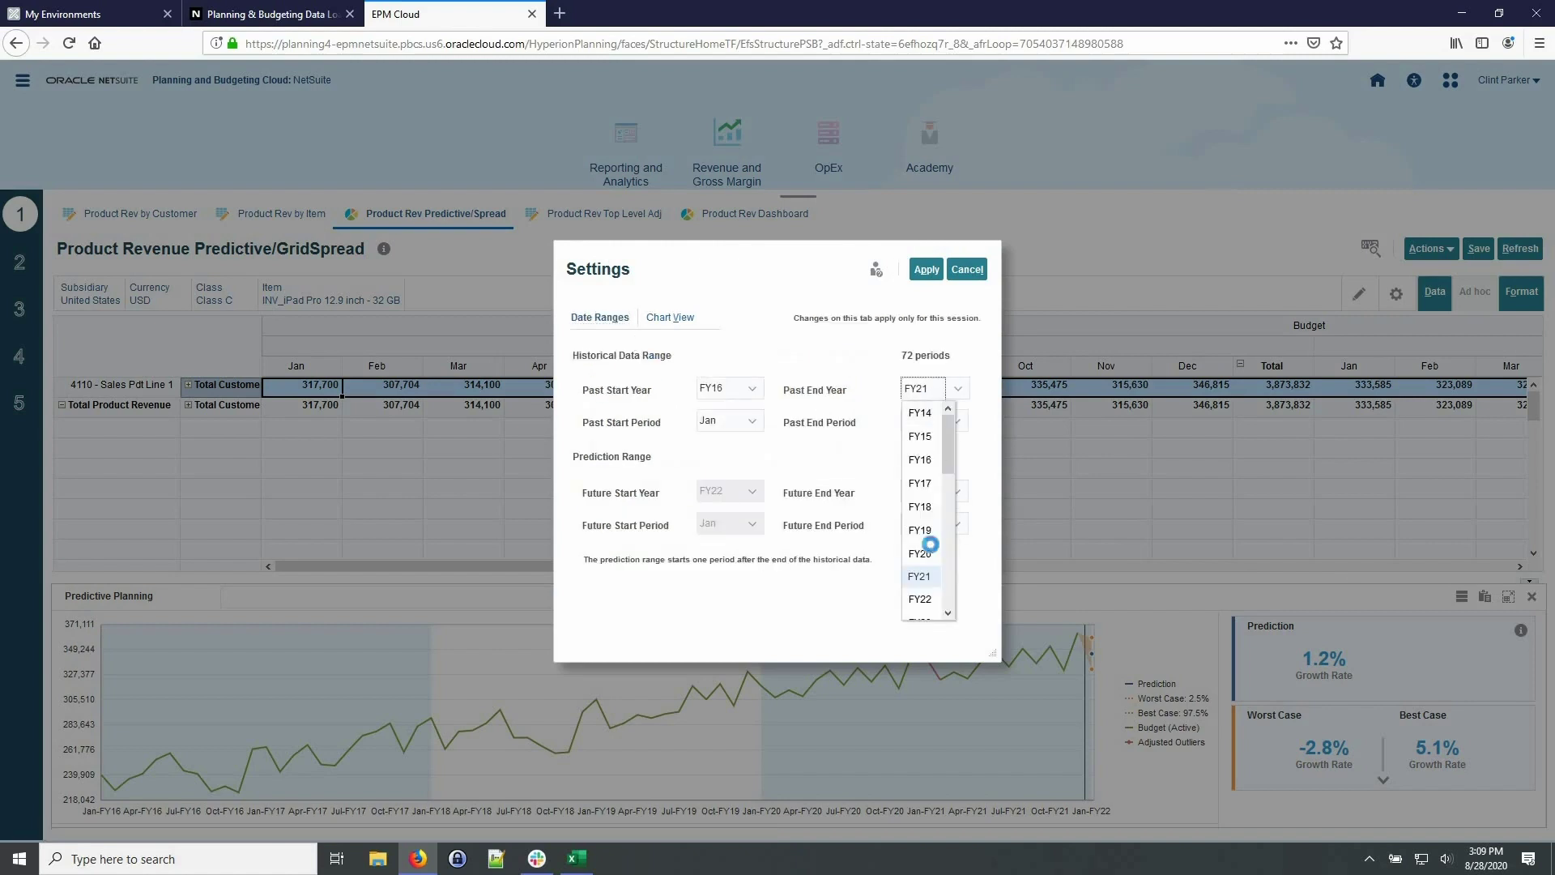
pyautogui.click(924, 553)
pyautogui.click(955, 422)
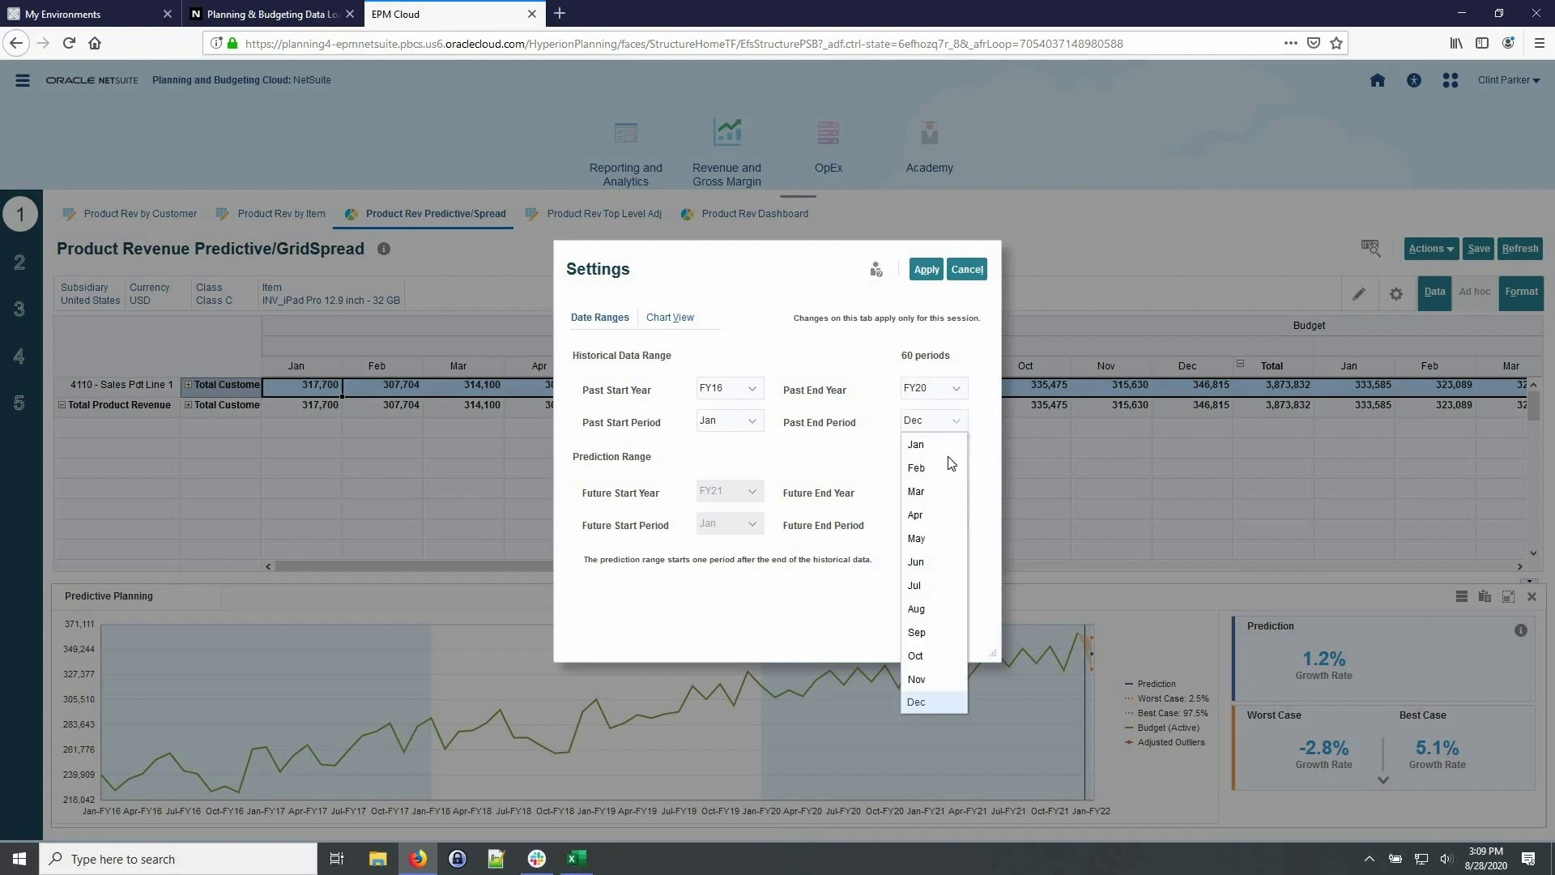
pyautogui.click(938, 561)
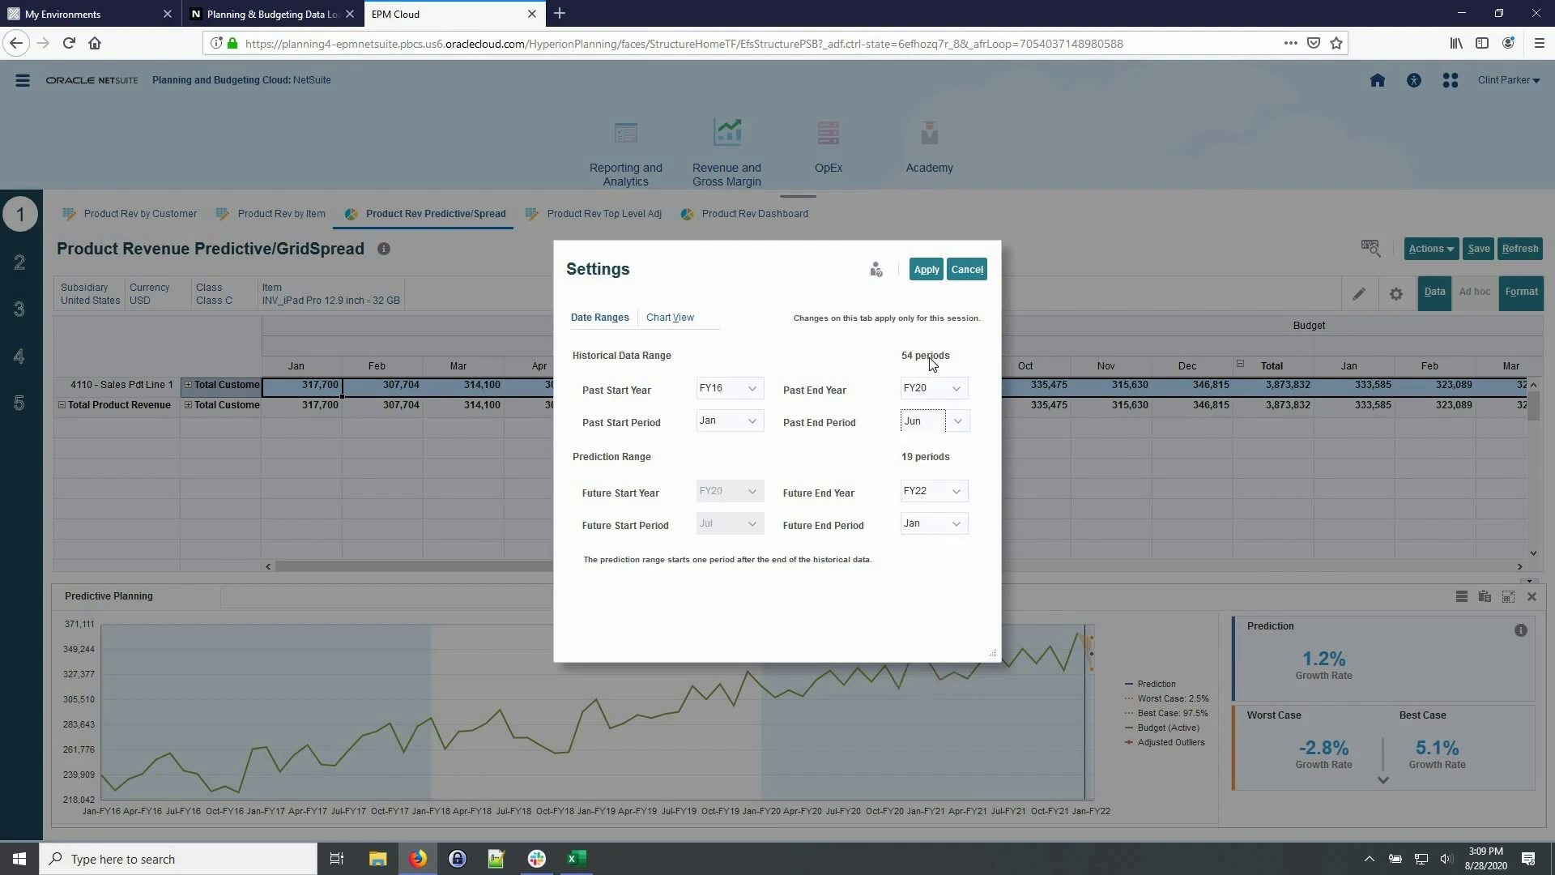
pyautogui.click(926, 271)
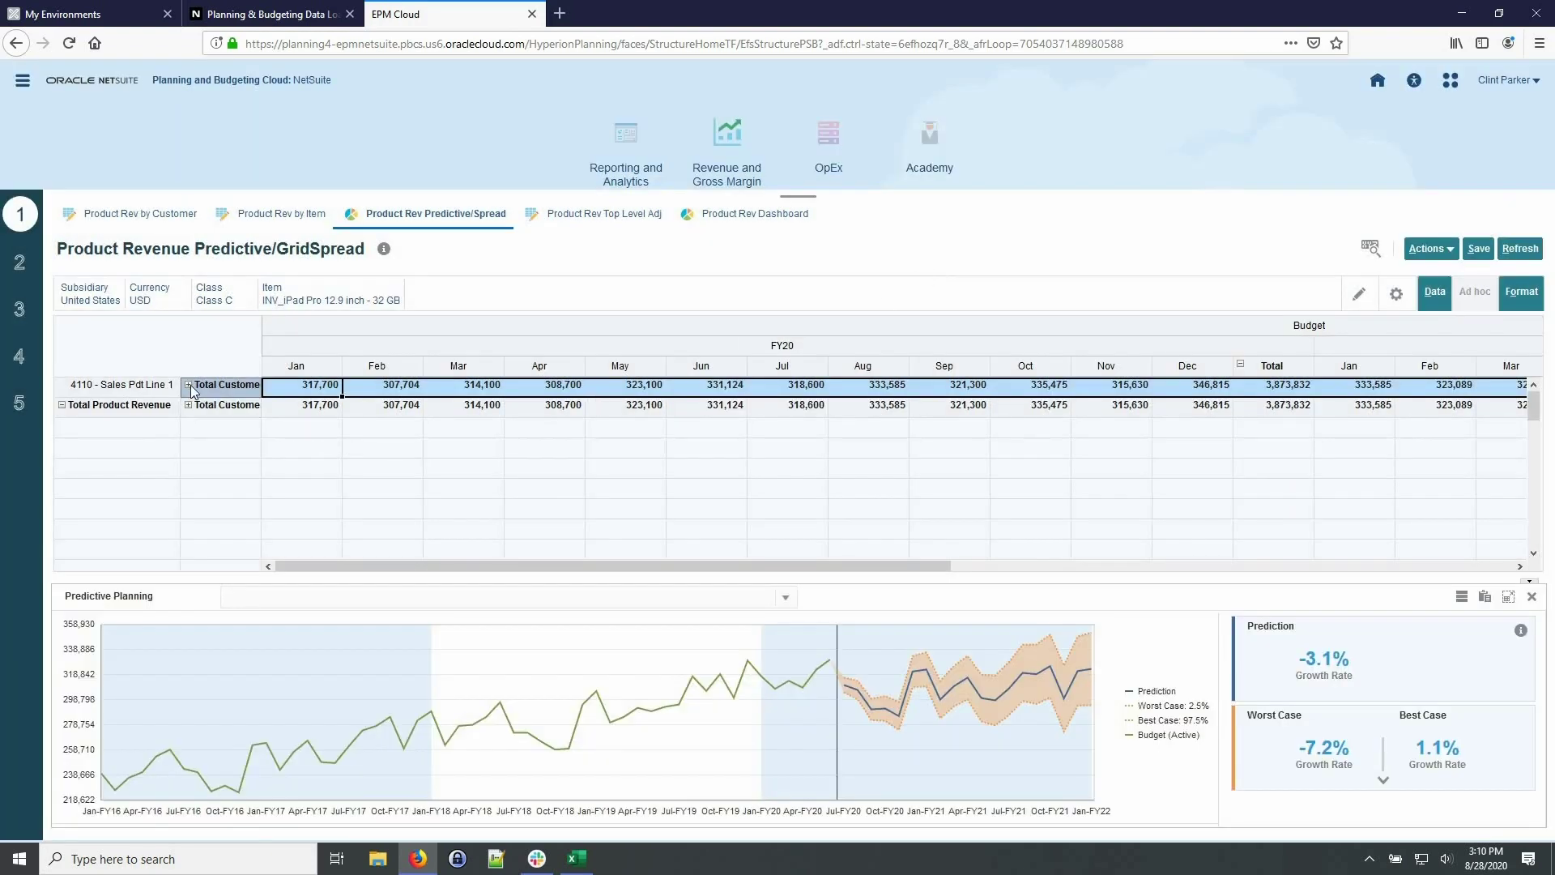
# Drill Total Customer > SMB and predict Altima Technology (-2.4% growth).
pyautogui.click(188, 385)
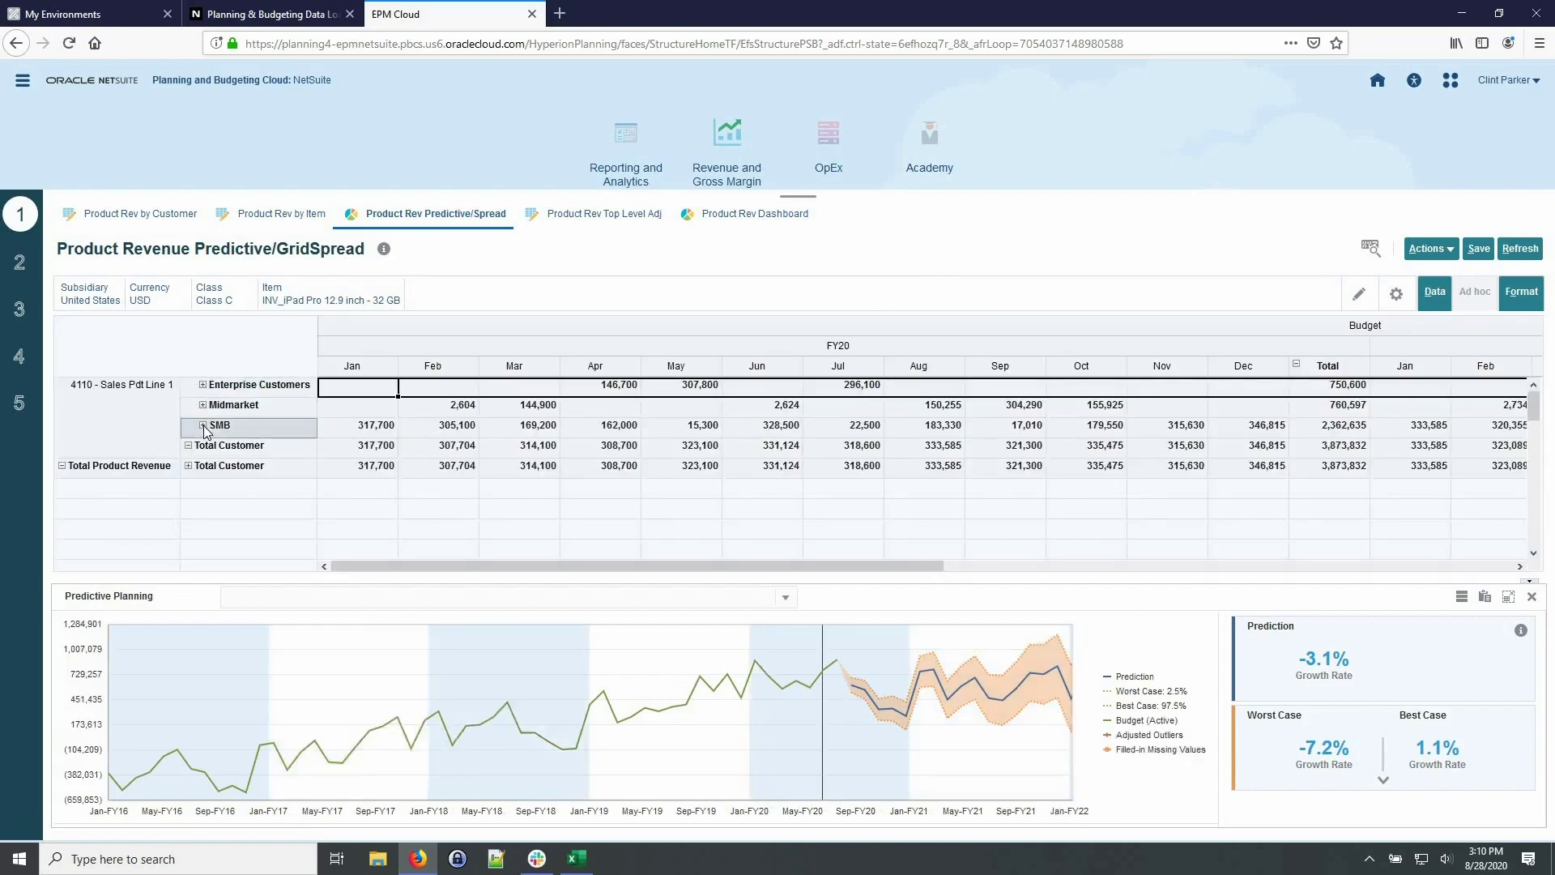
pyautogui.click(204, 425)
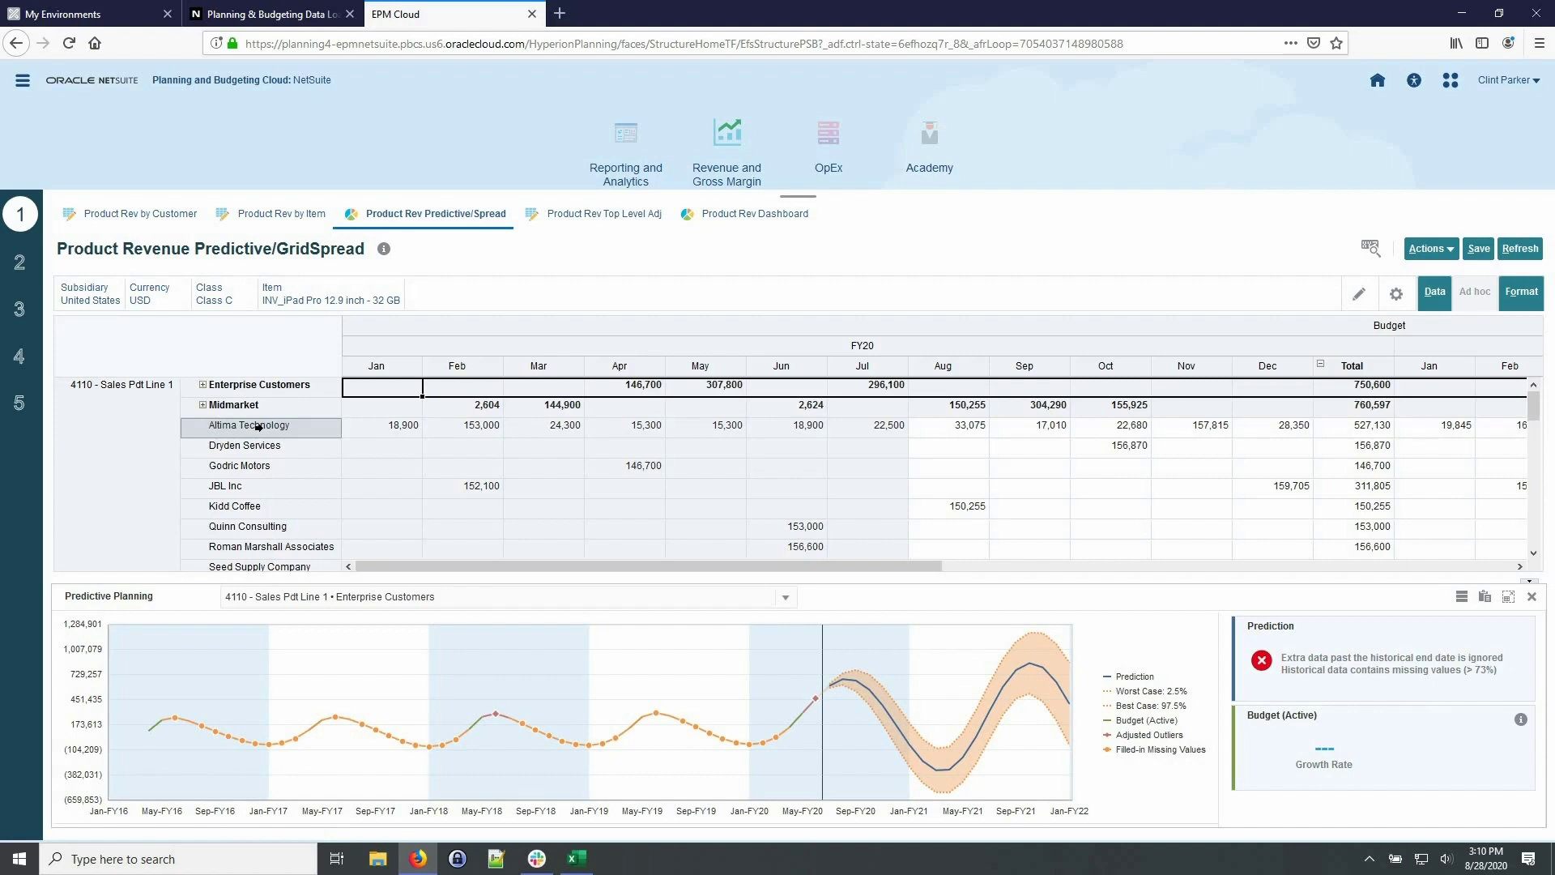
pyautogui.click(256, 425)
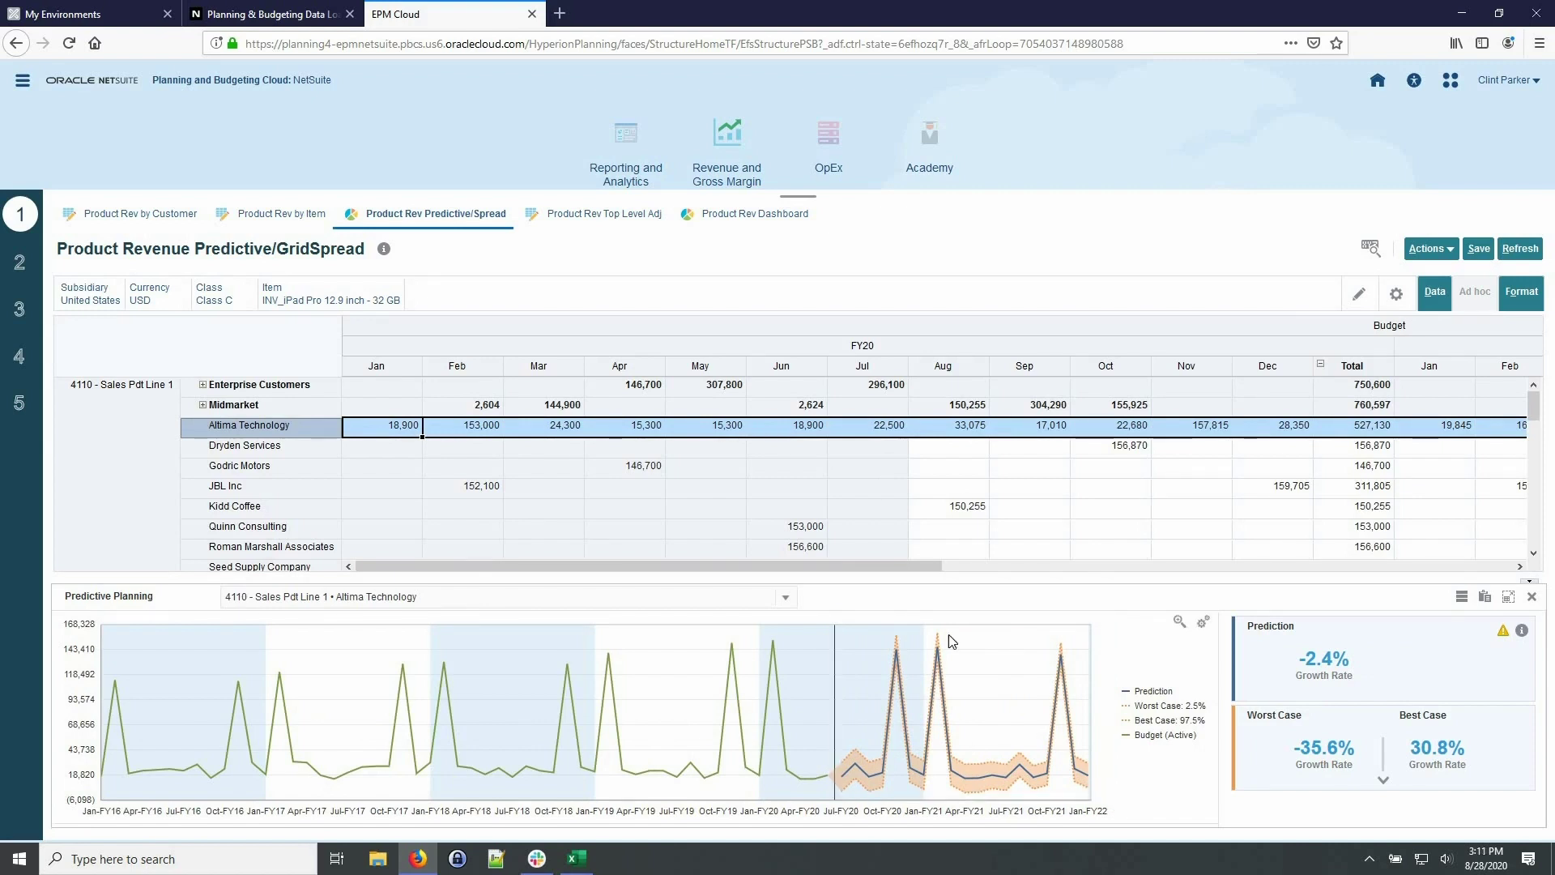
# On the Product Rev Dashboard, drill the item trend chart into Inventory Item, then move to the Customer Rev Dashboard.
pyautogui.click(781, 218)
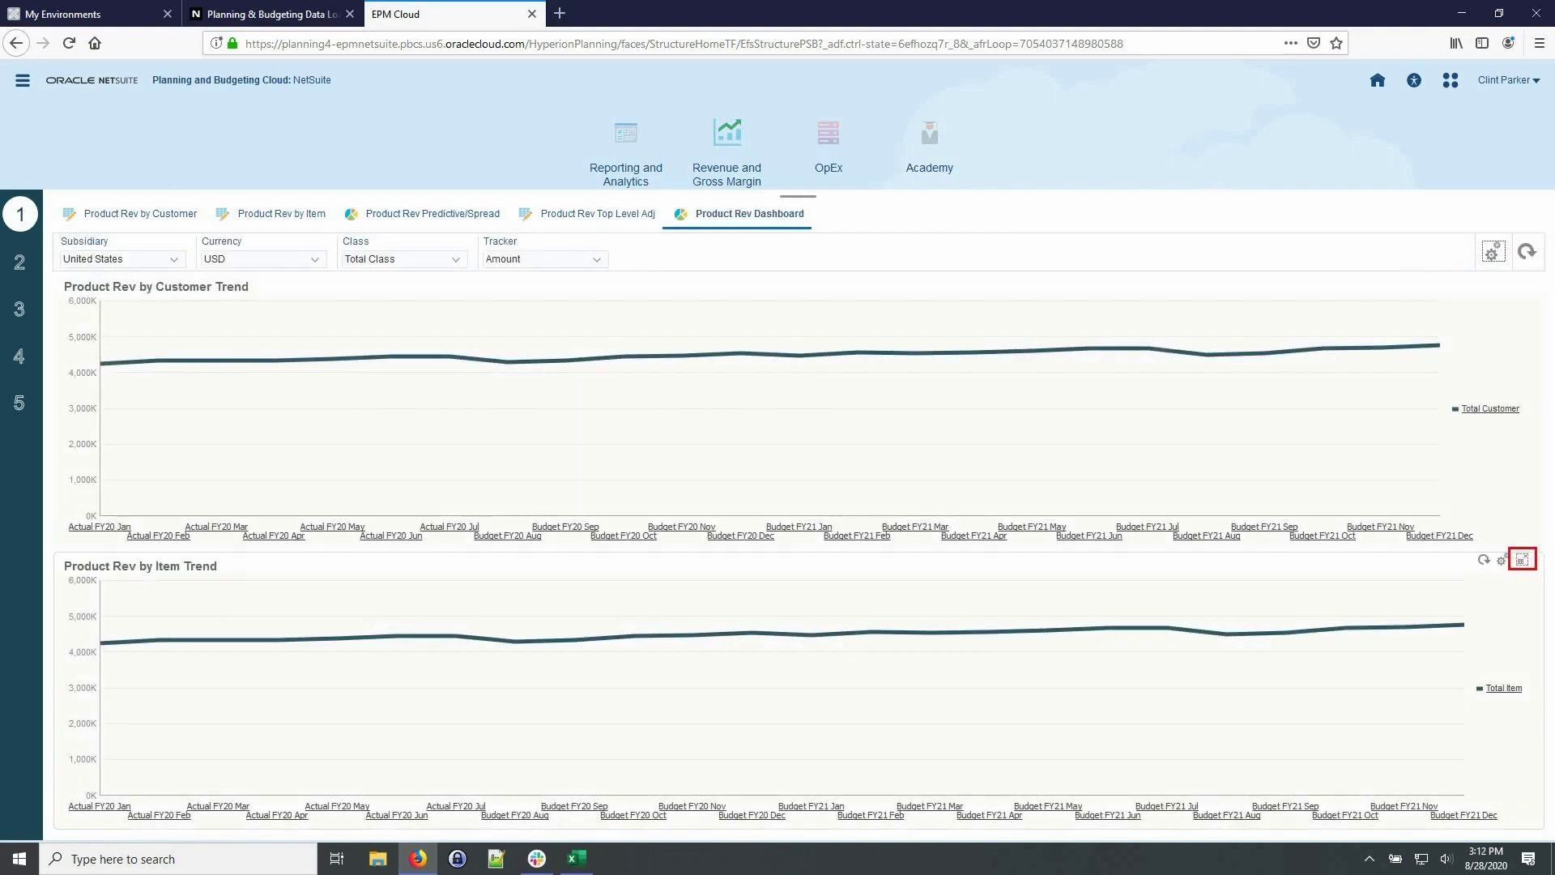
pyautogui.click(1519, 561)
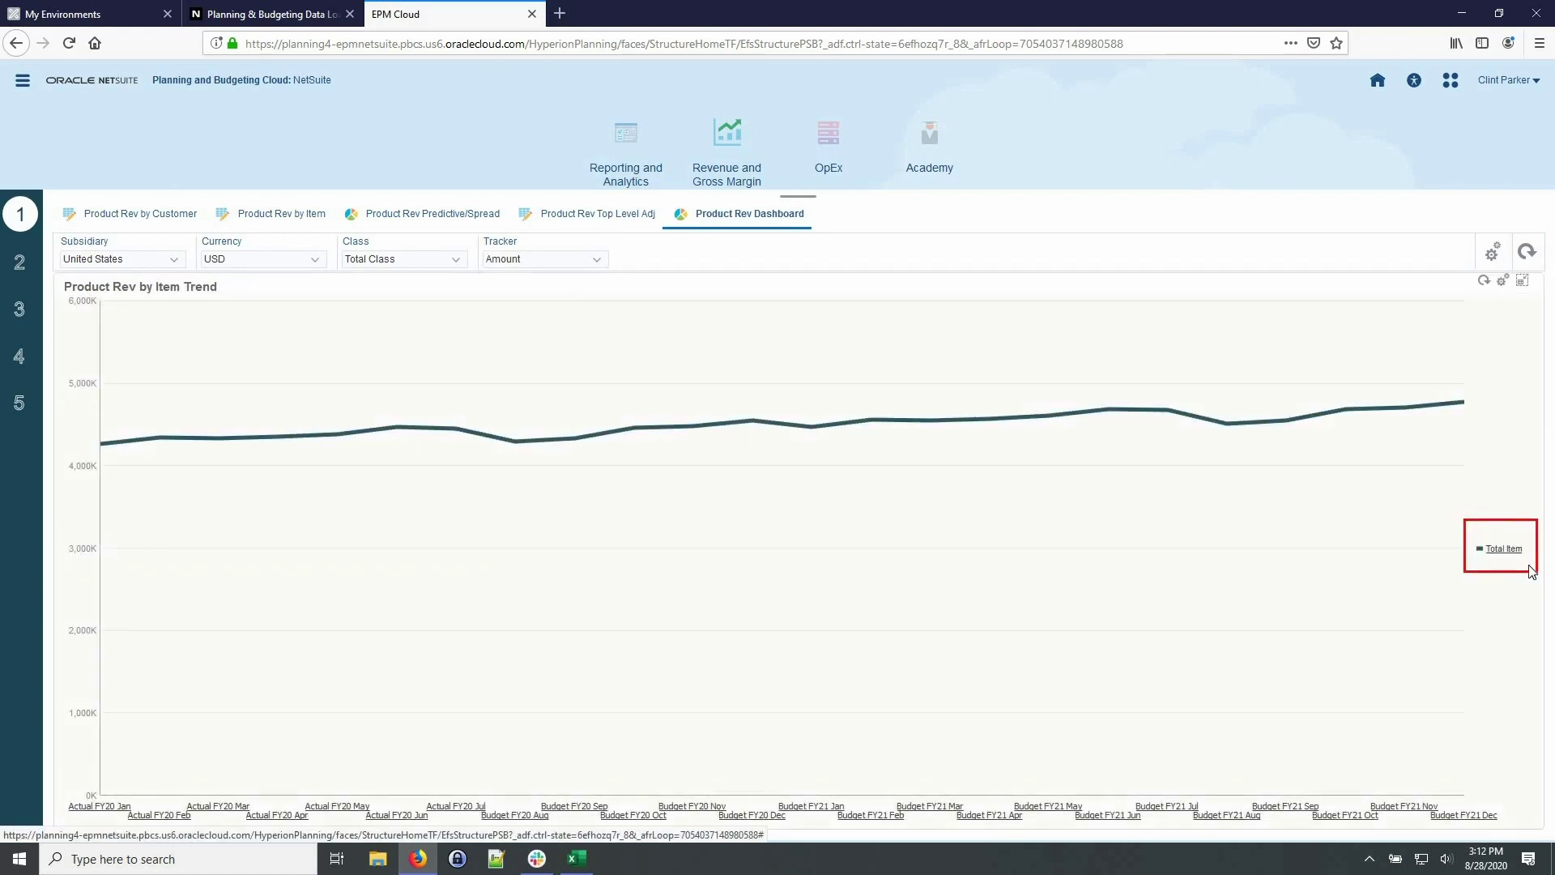
pyautogui.click(1506, 551)
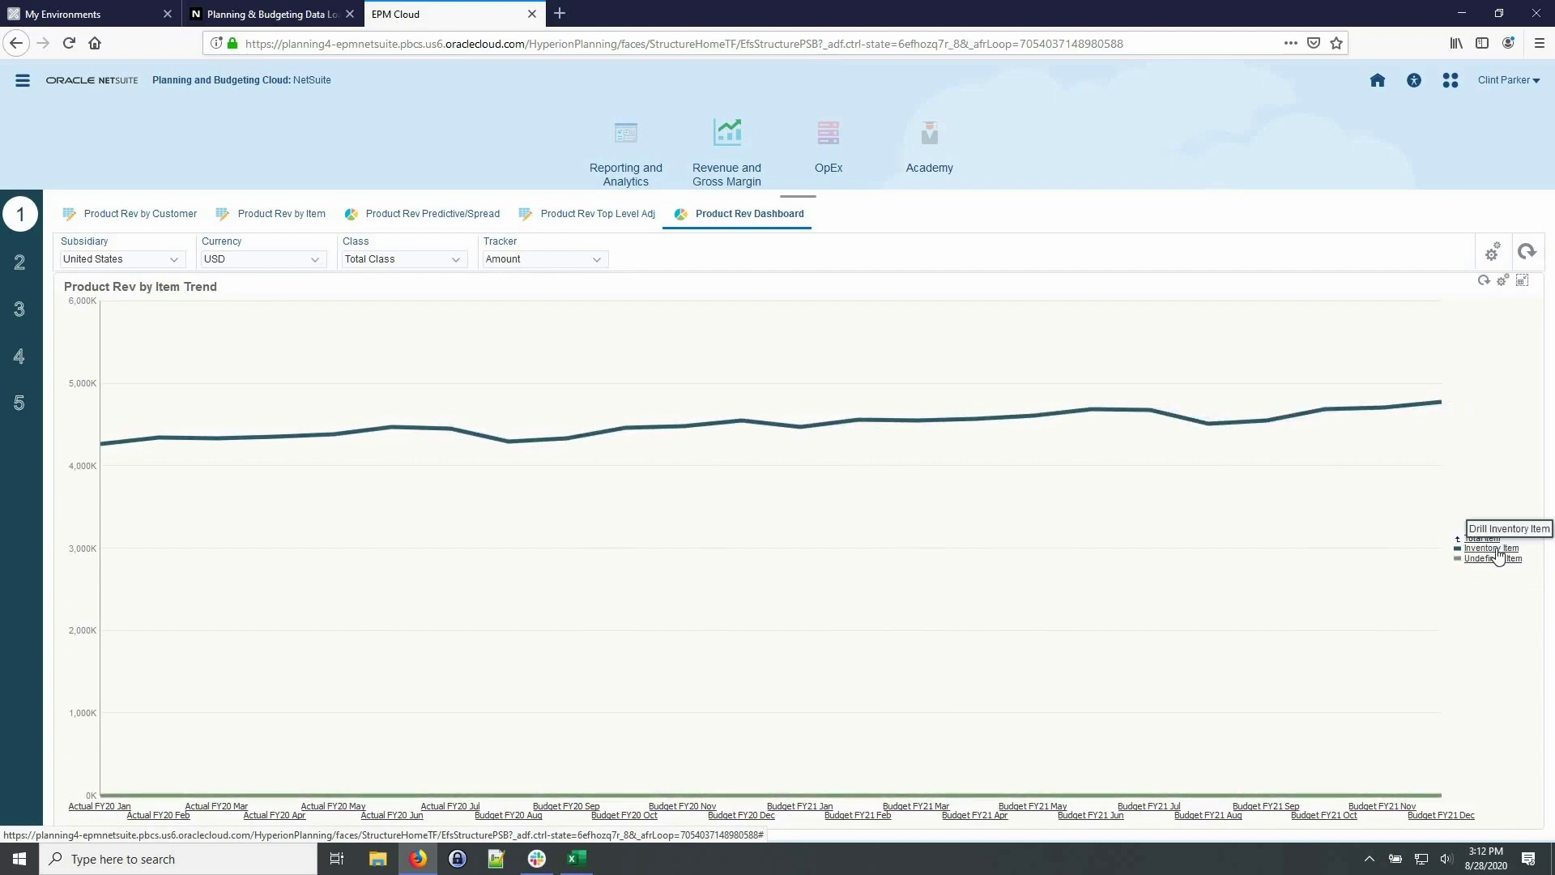
pyautogui.click(1497, 550)
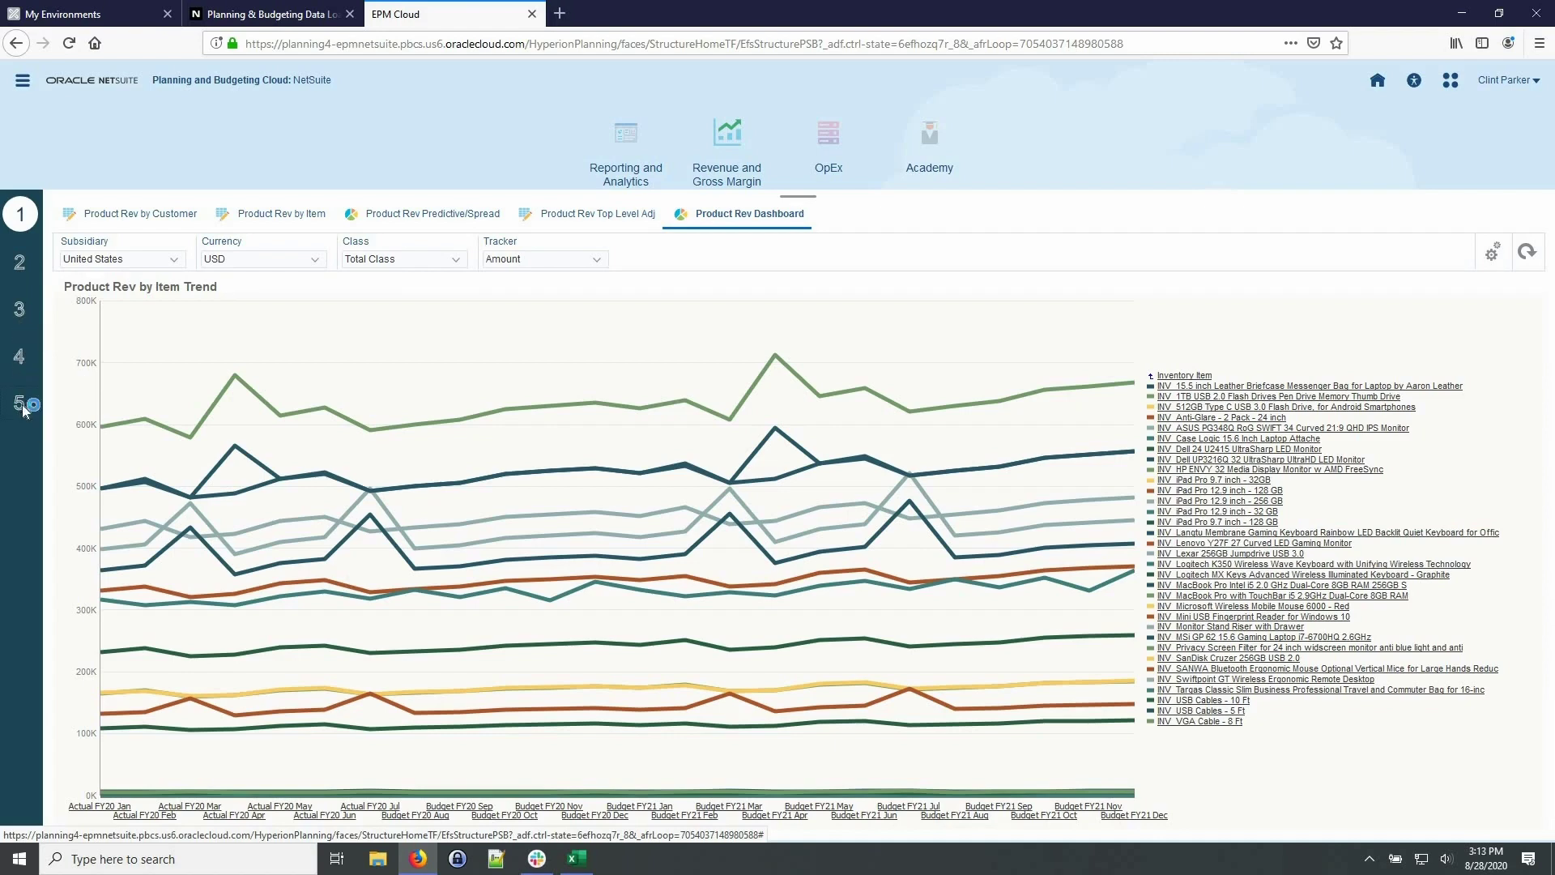
pyautogui.click(21, 408)
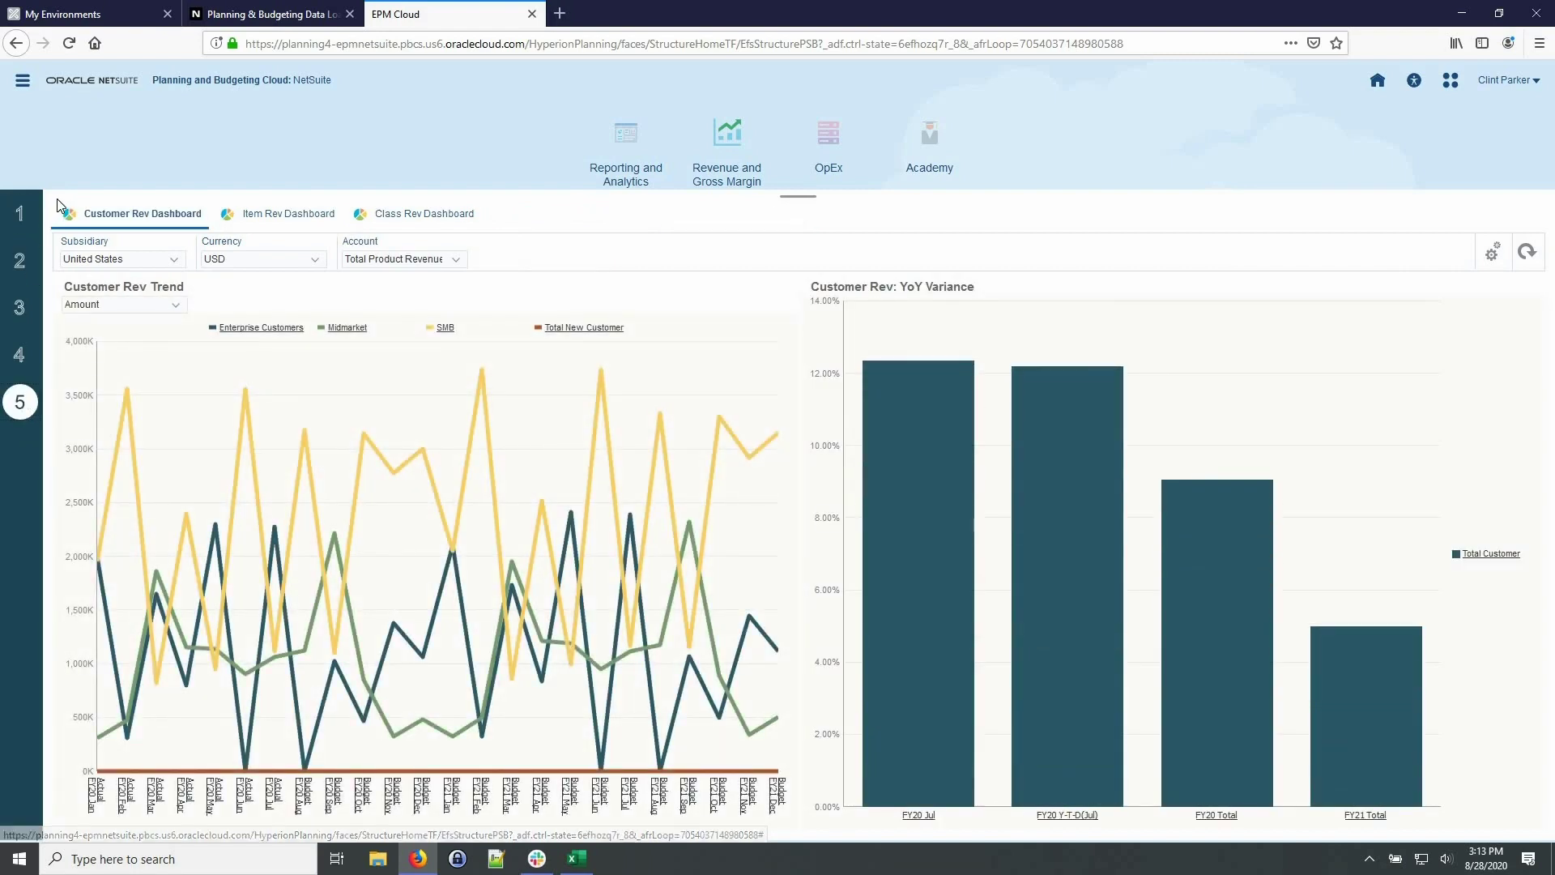
# Show Total Services Revenue and break its YoY variance down by Enterprise, Midmarket and SMB customers.
pyautogui.moveTo(50, 195); pyautogui.dragTo(510, 239)
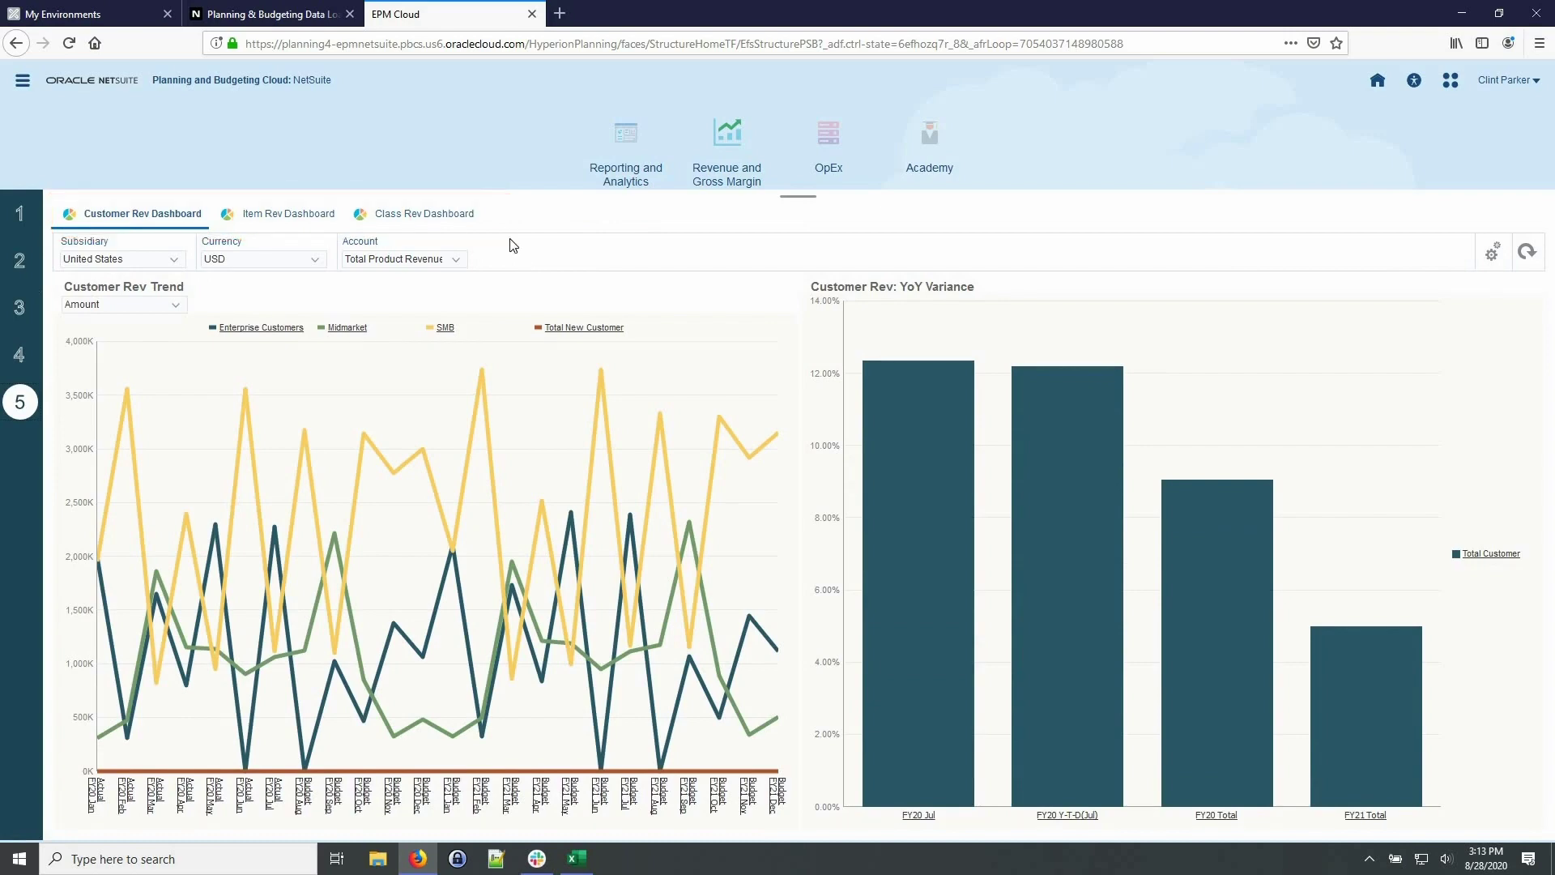
pyautogui.click(457, 263)
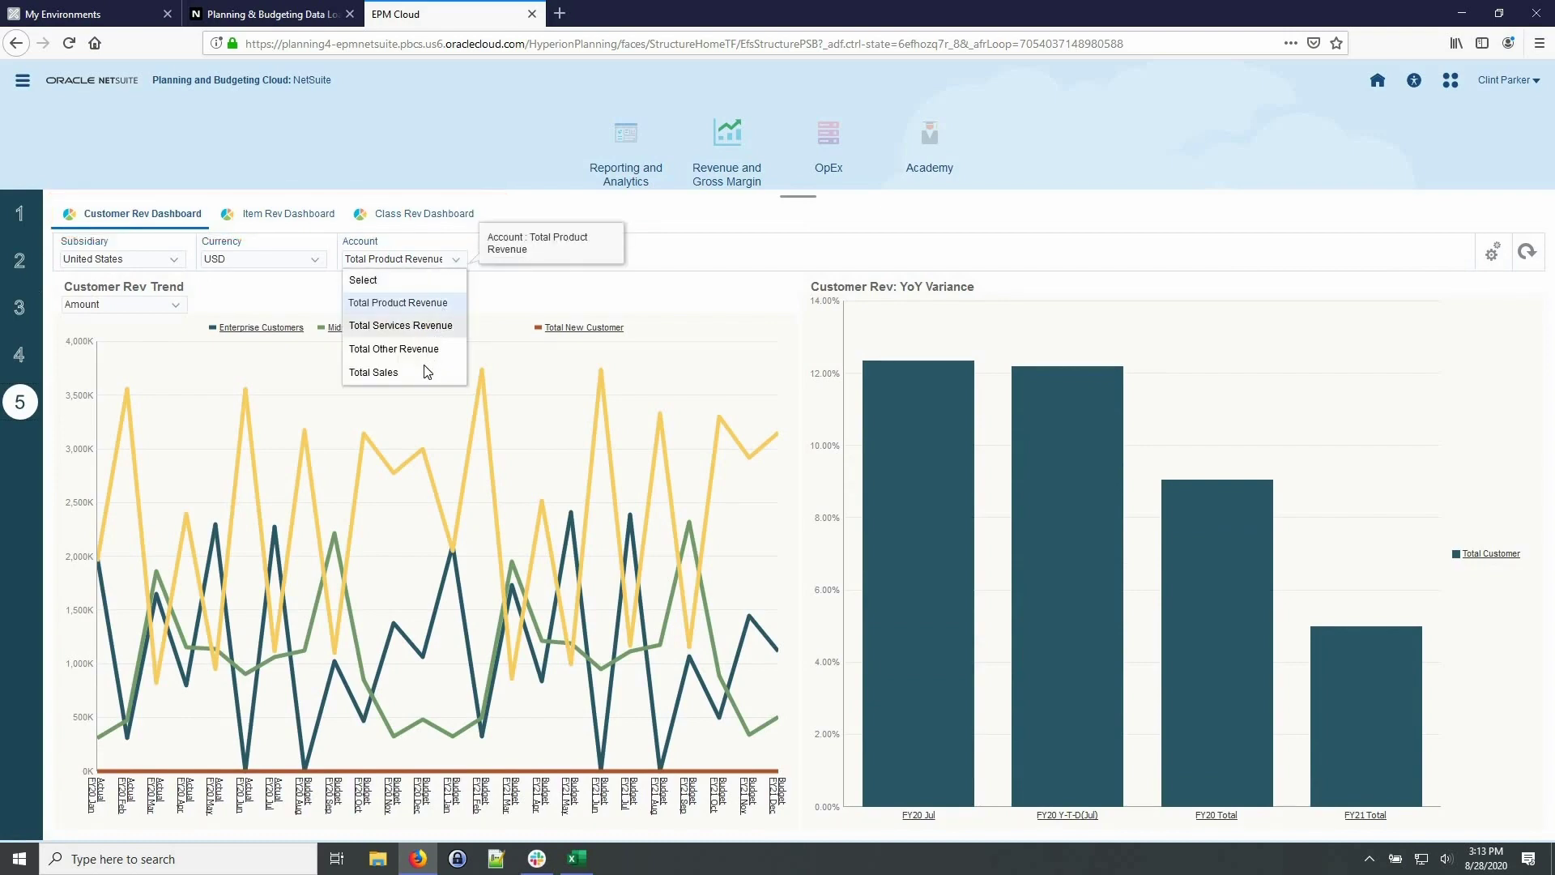
pyautogui.click(437, 326)
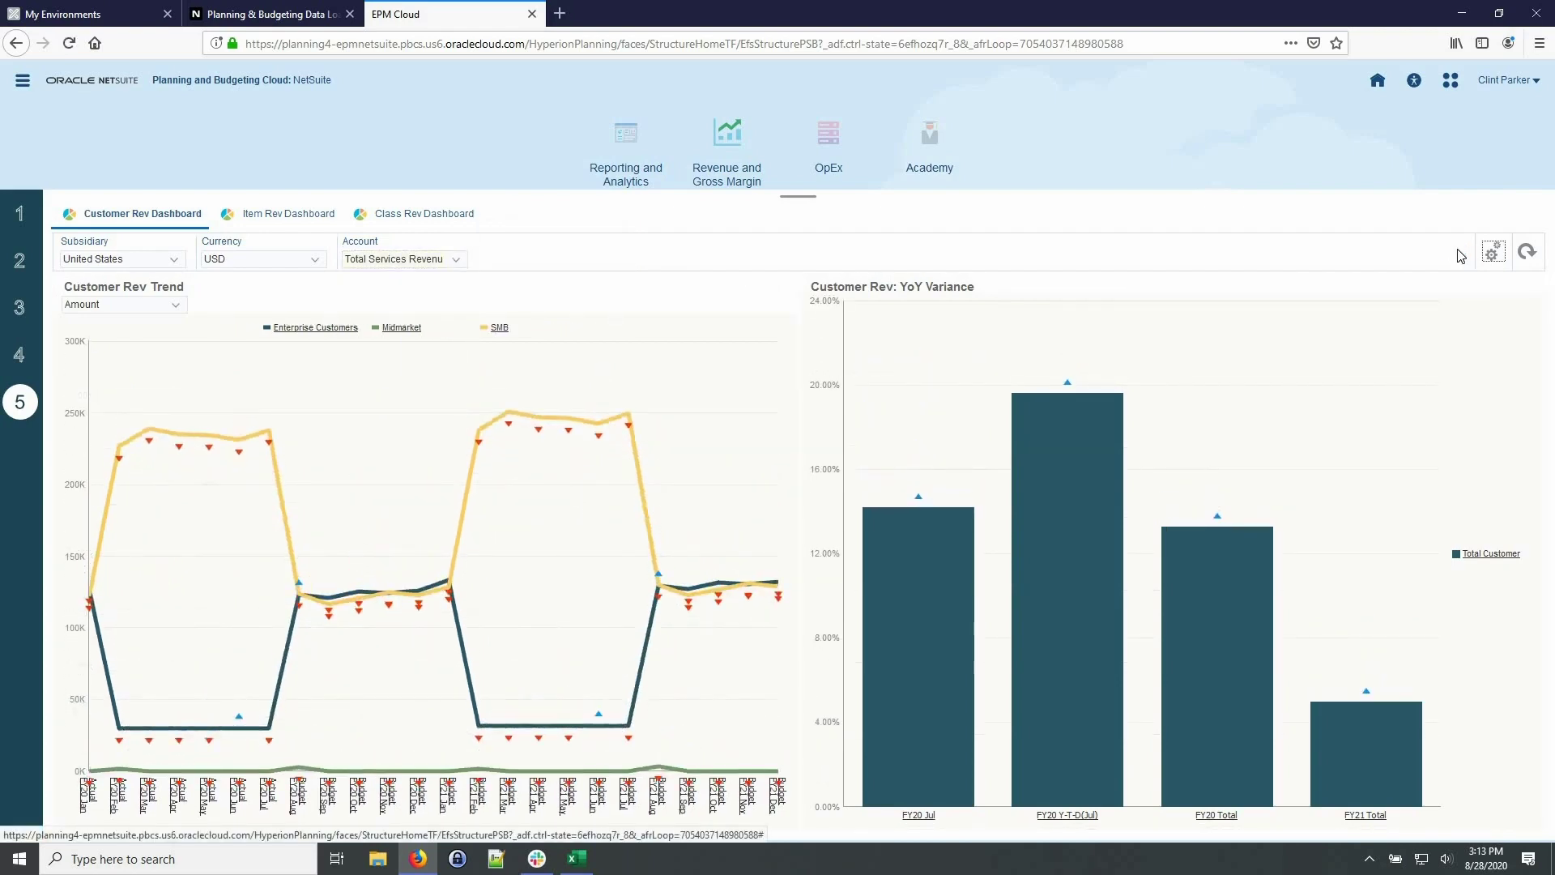
pyautogui.click(1055, 587)
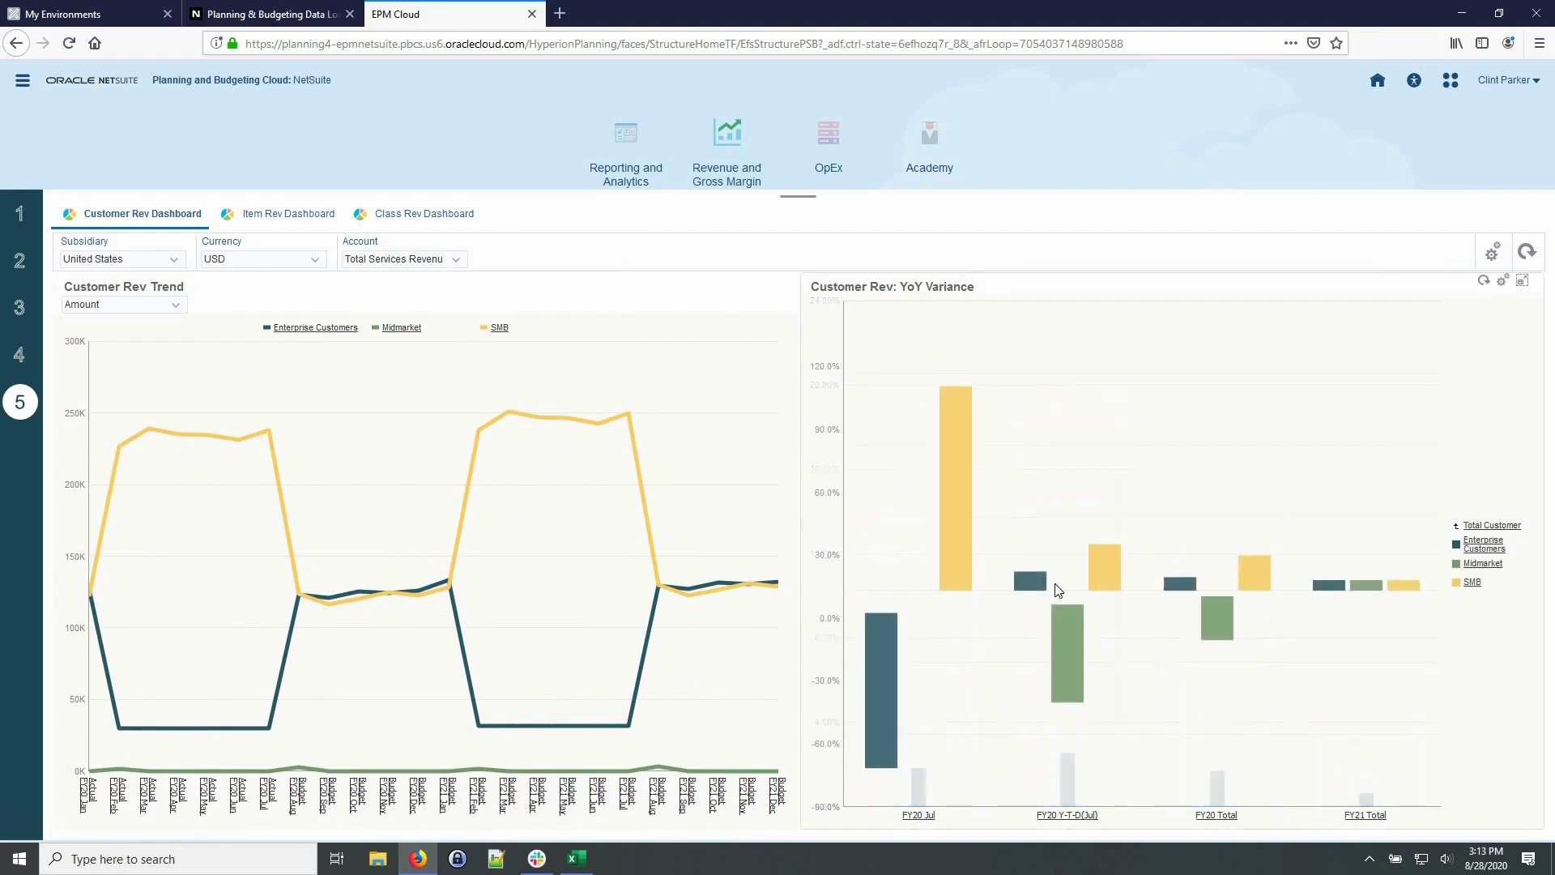
# Filter the OpEx by Dept expense form's point of view to the Administration department.
pyautogui.click(829, 145)
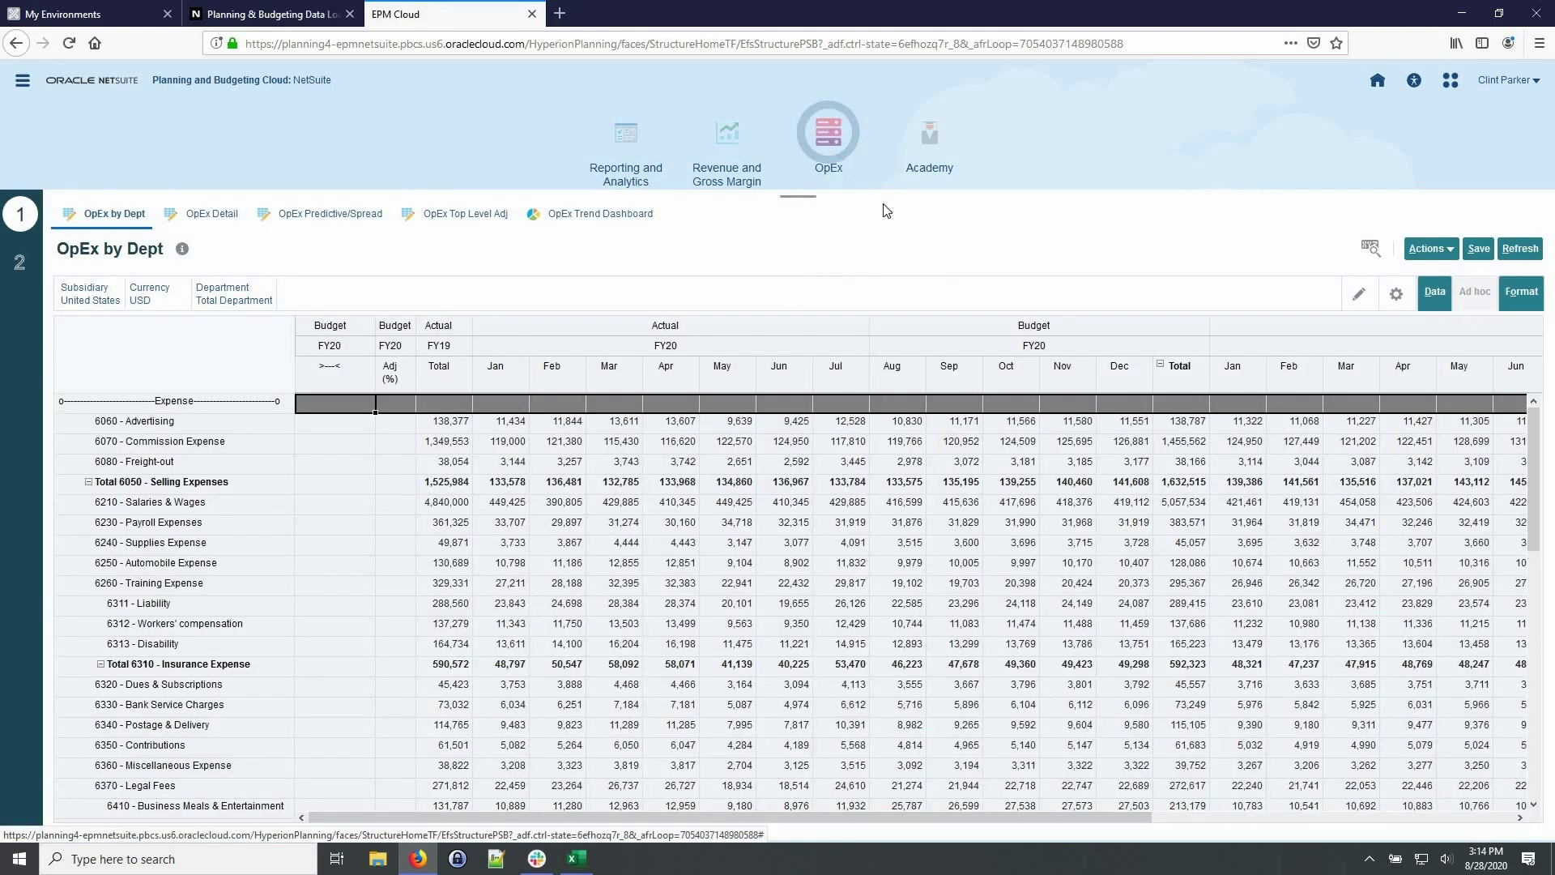
pyautogui.click(1359, 302)
pyautogui.click(1246, 407)
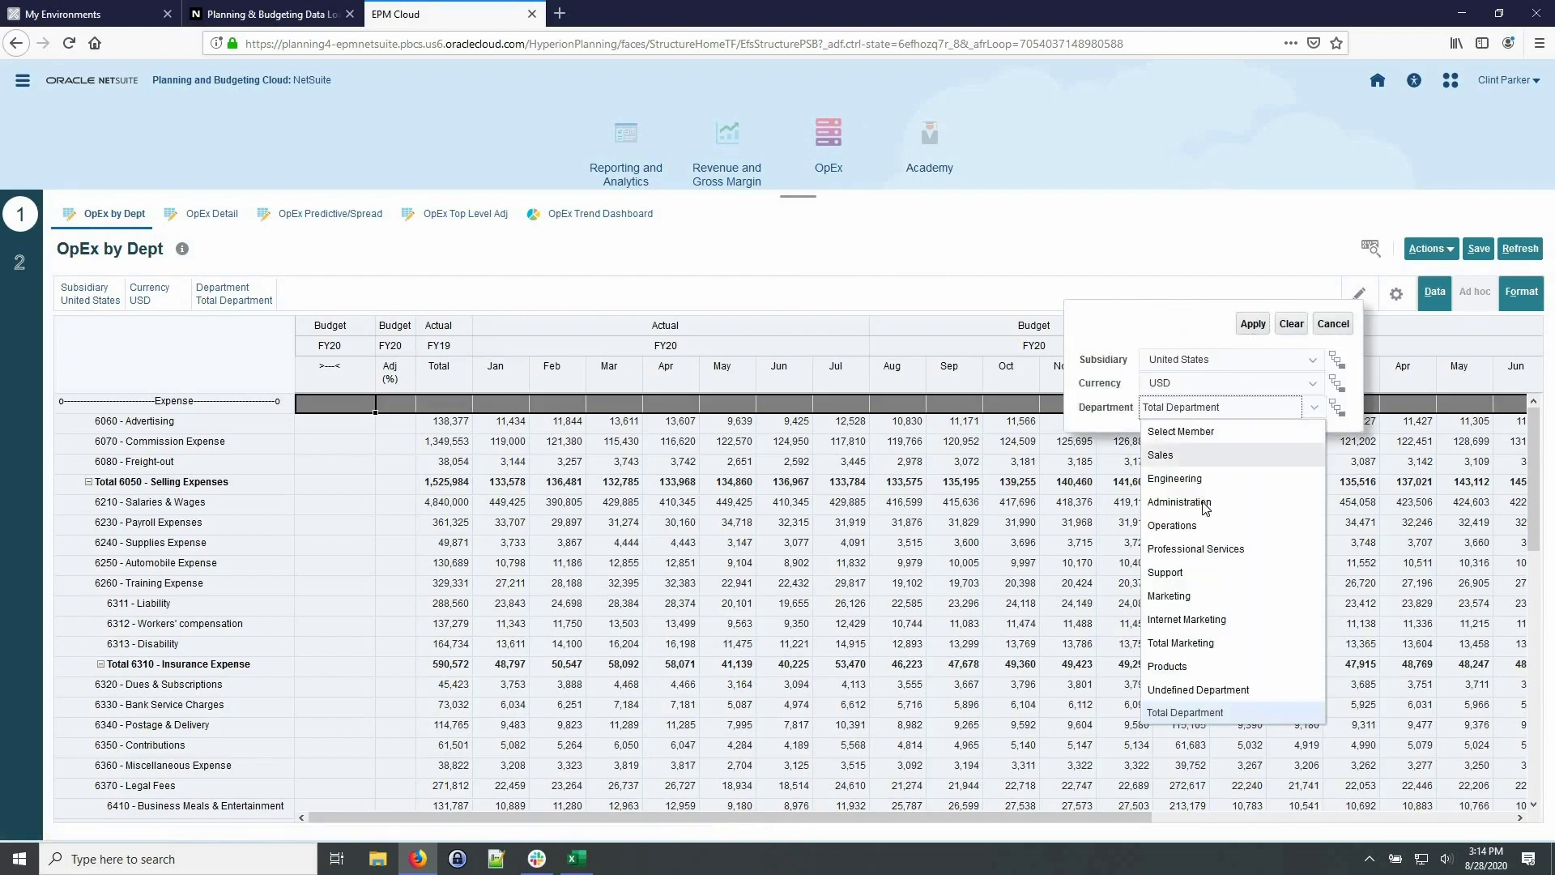
pyautogui.click(1176, 501)
pyautogui.click(1253, 324)
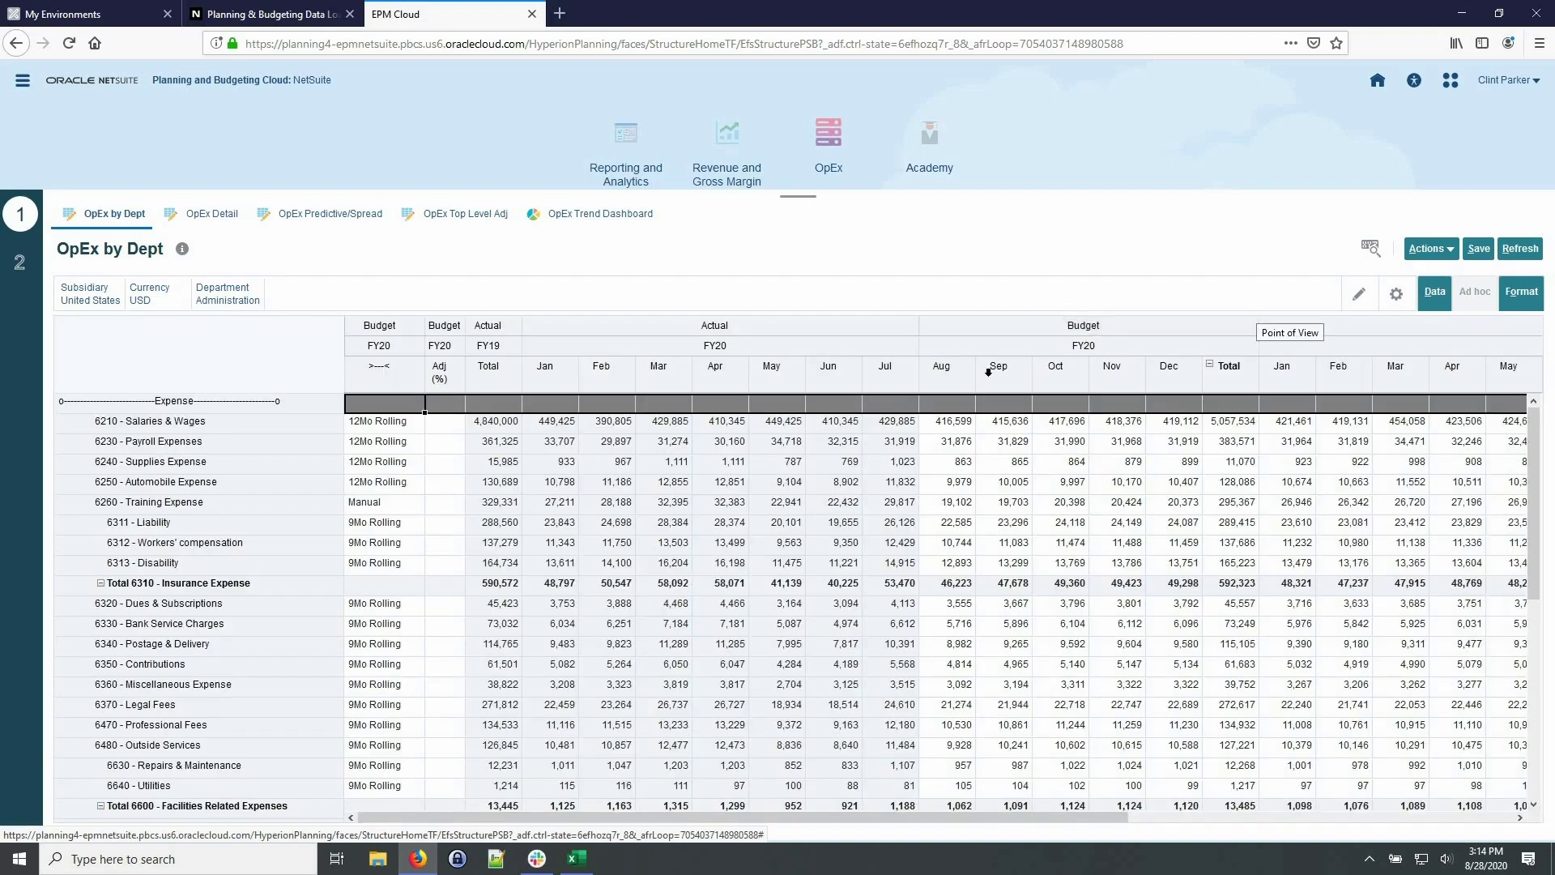
# Set Salaries & Wages (6210) to 3Mo Rolling and fill it down through expenses 6250.
pyautogui.click(419, 426)
pyautogui.click(418, 423)
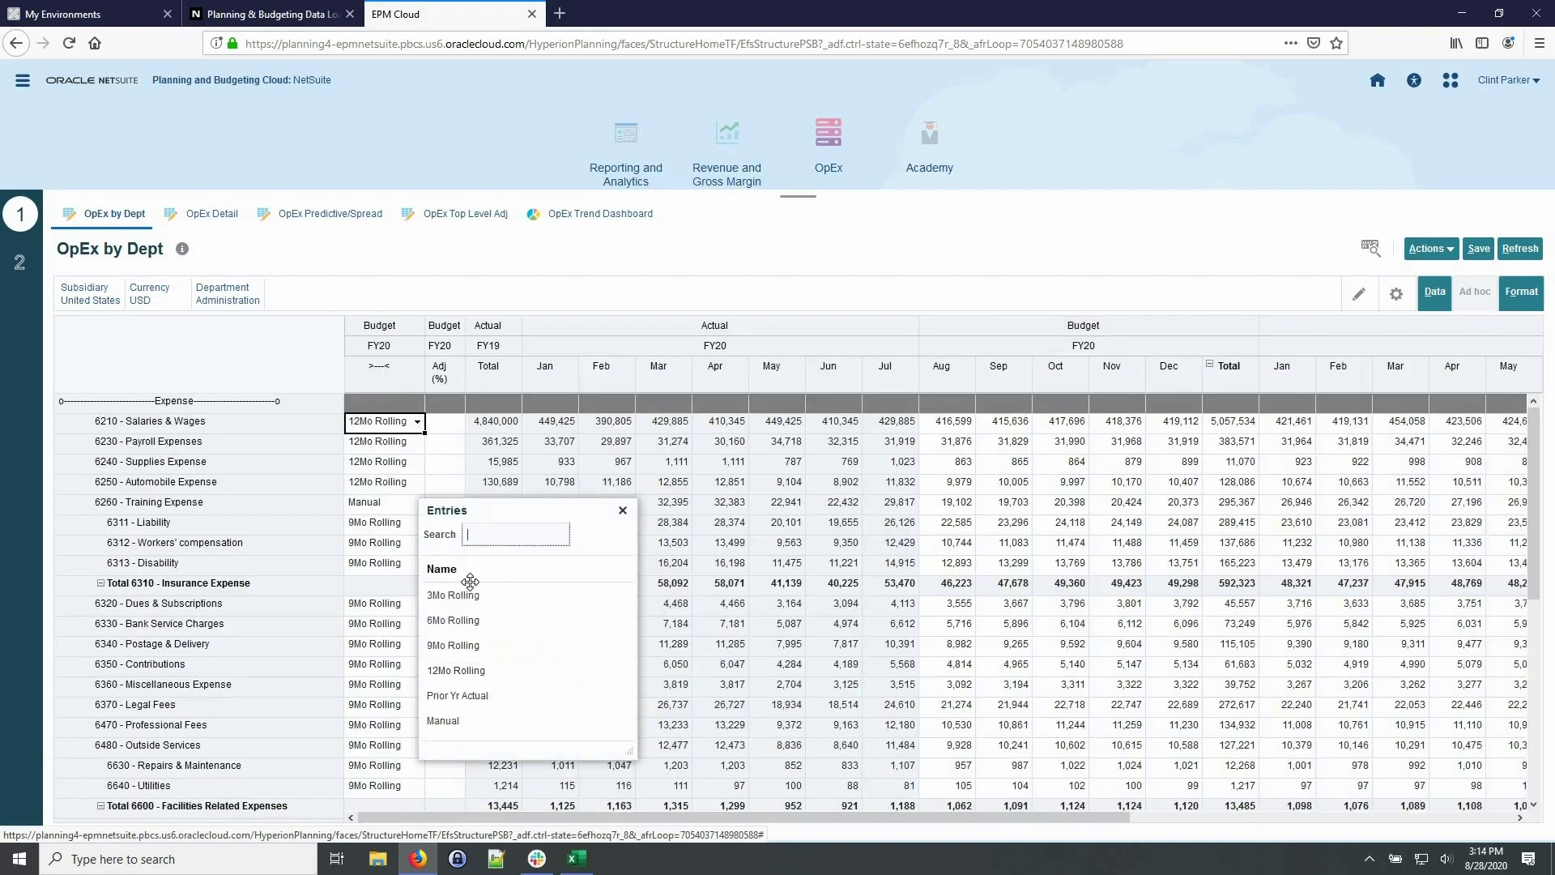
pyautogui.click(477, 608)
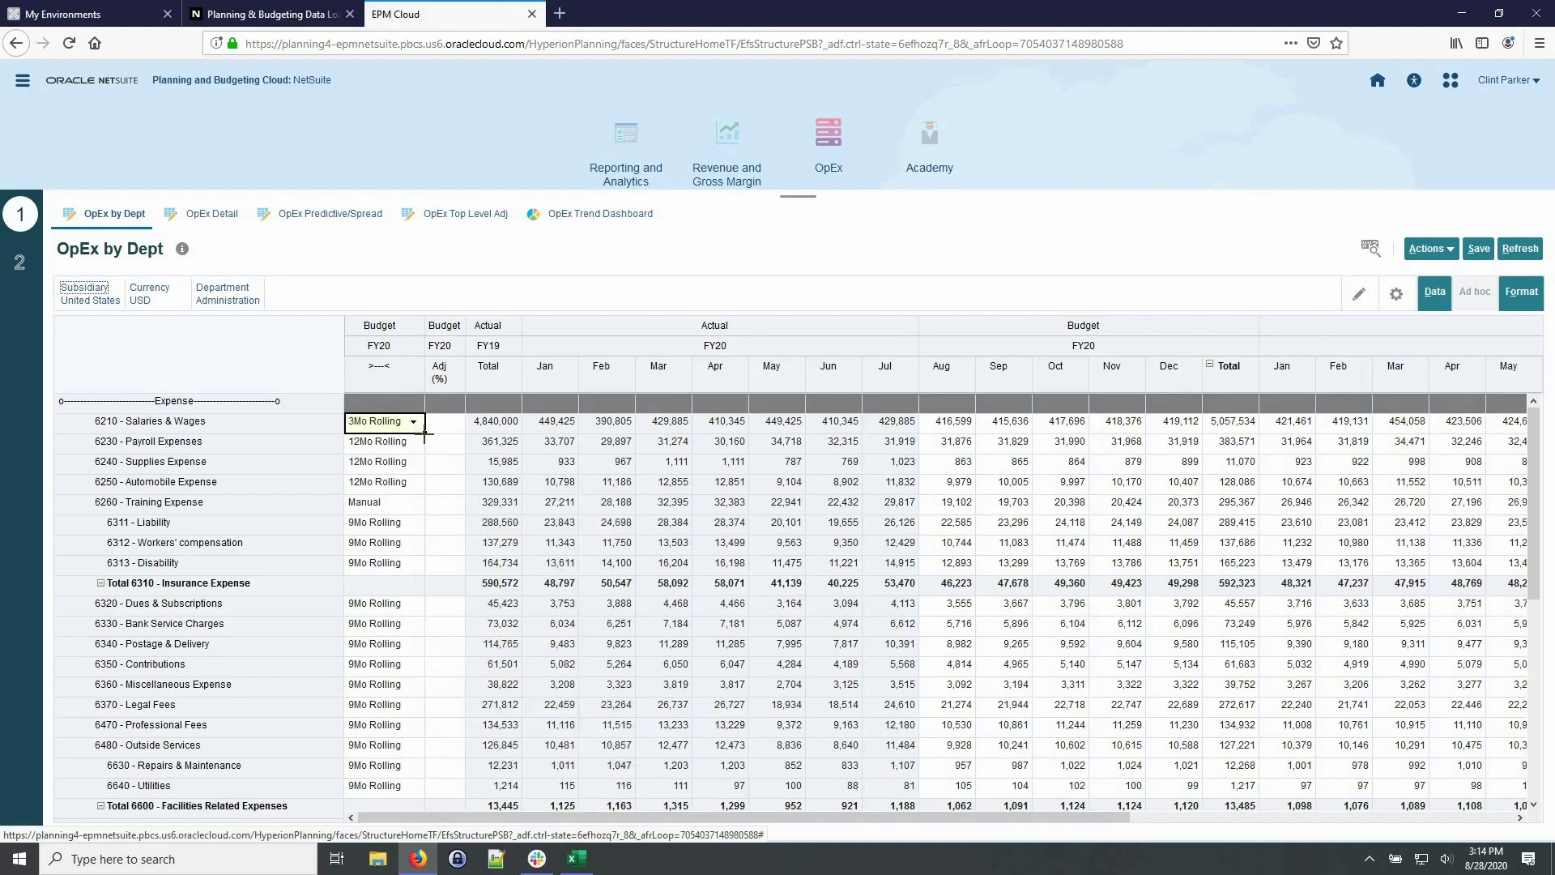
pyautogui.moveTo(417, 469); pyautogui.dragTo(412, 487)
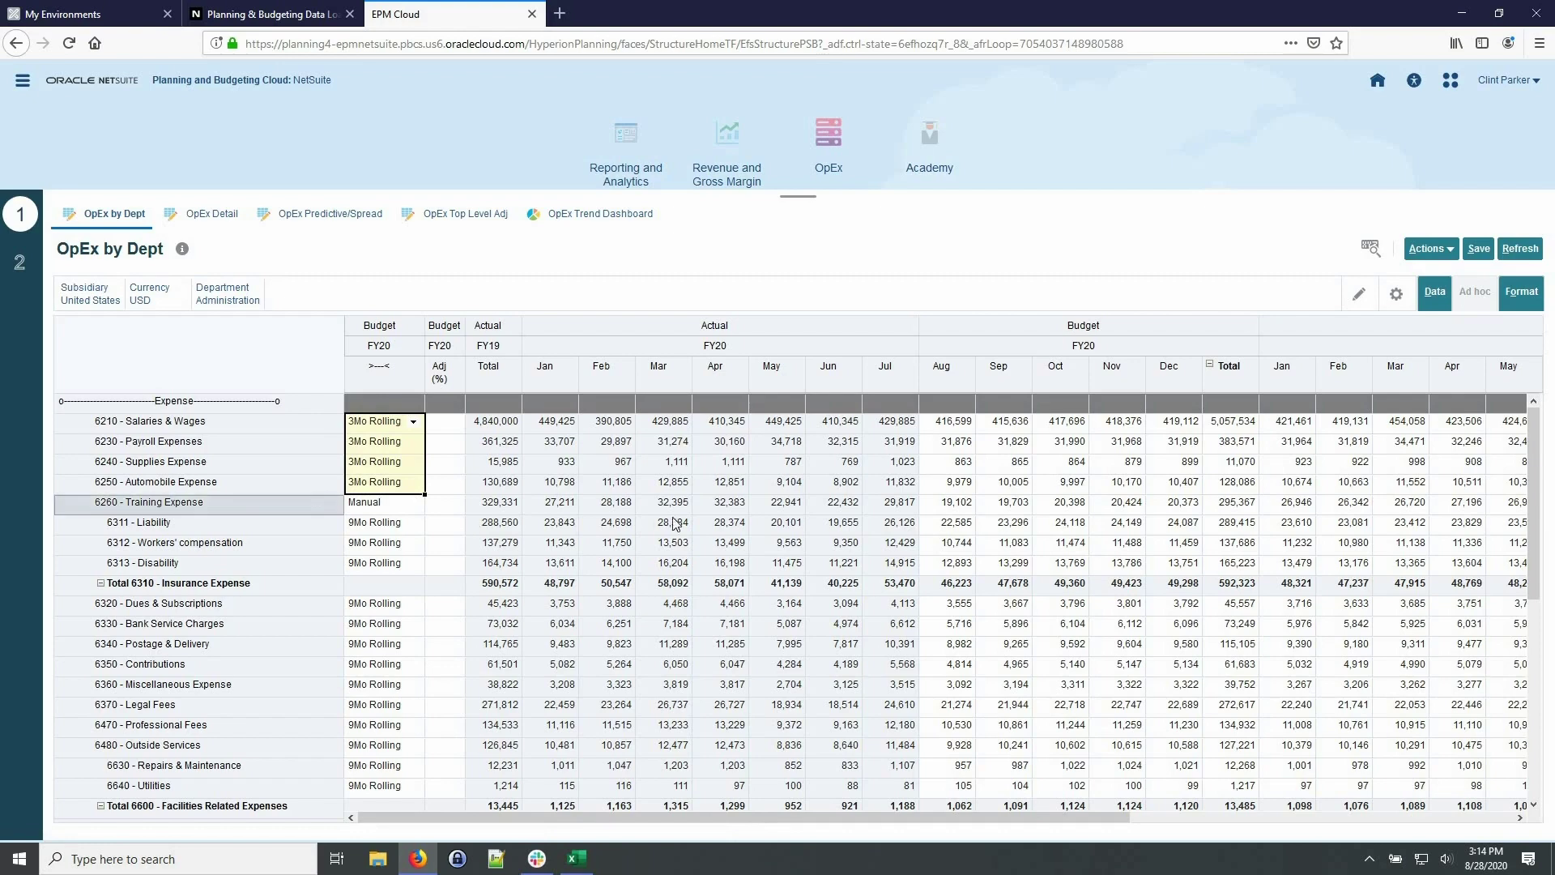
# Set Training Expense's FY20 budget total to 400,000, spread it across months, and save.
pyautogui.click(315, 500)
pyautogui.click(1235, 501)
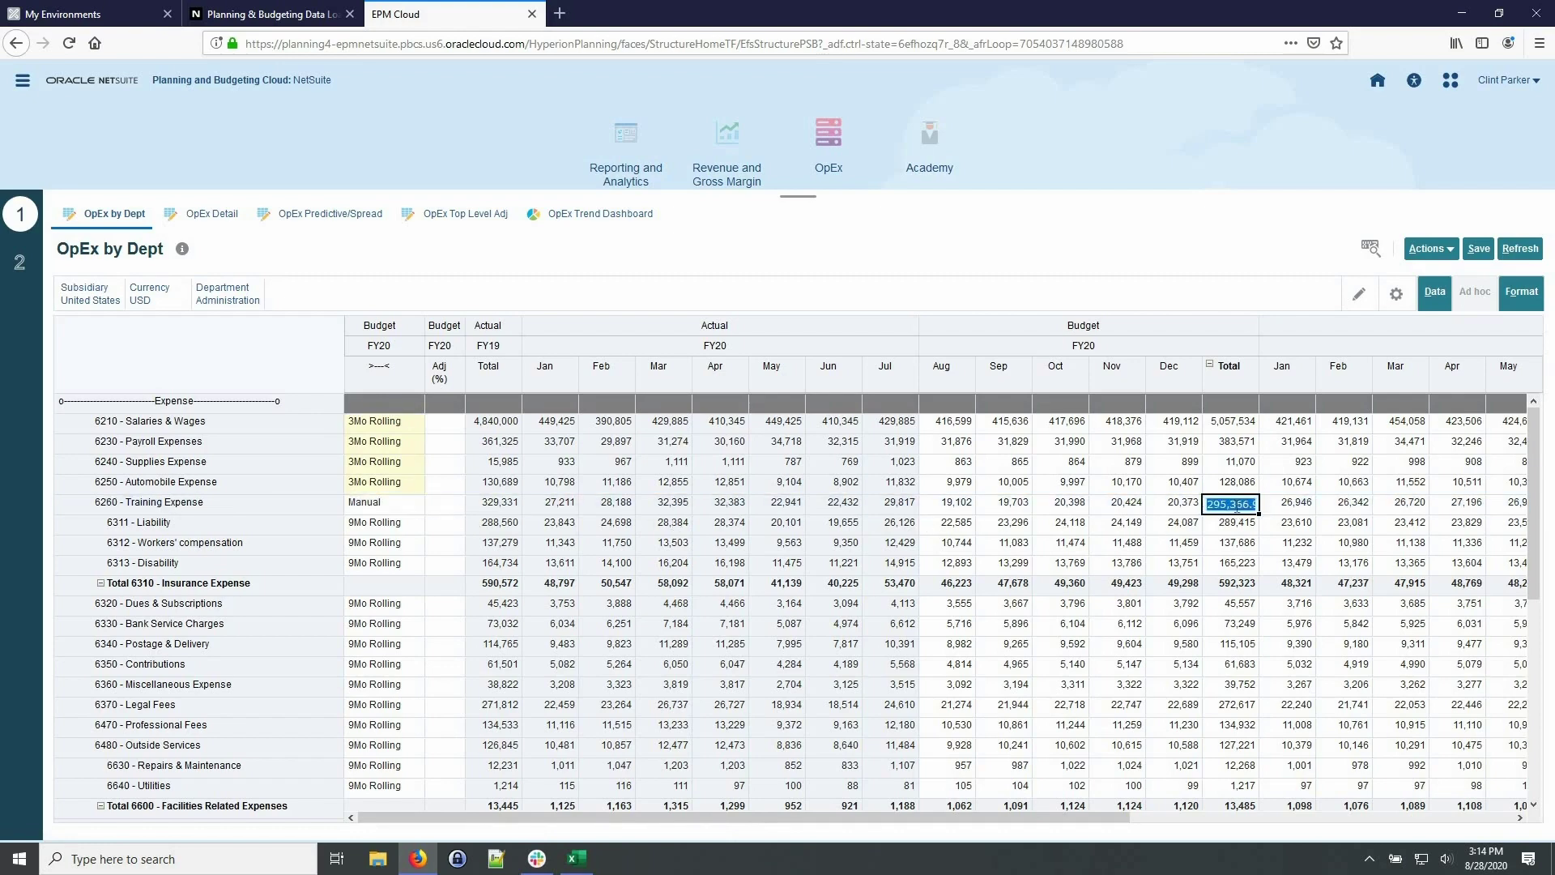
pyautogui.write('400,000')
pyautogui.press('Return')
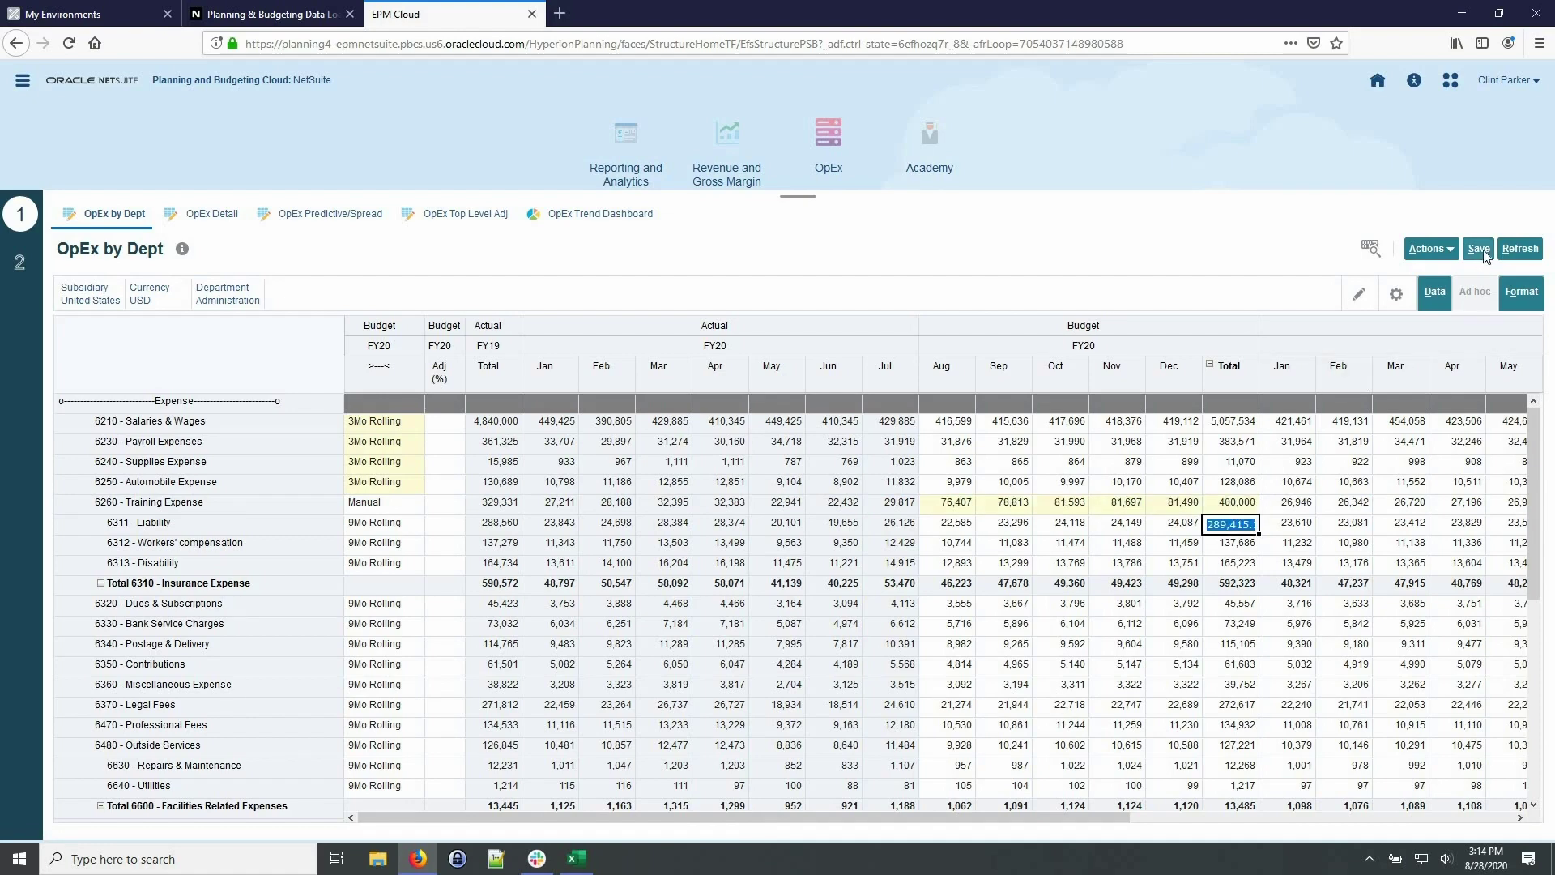
pyautogui.click(1478, 249)
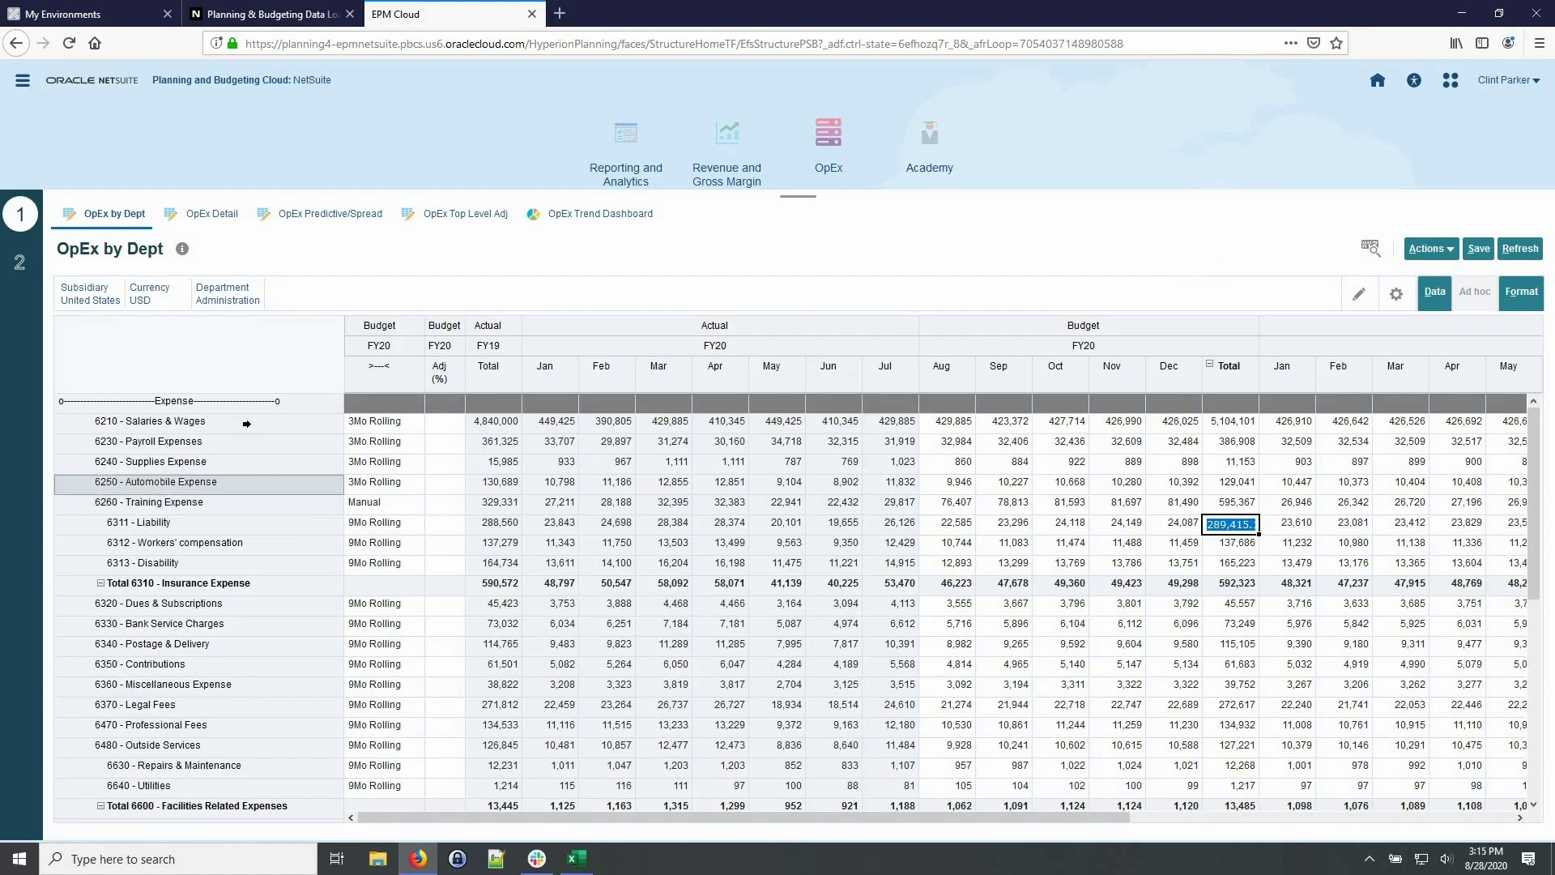
pyautogui.click(246, 423)
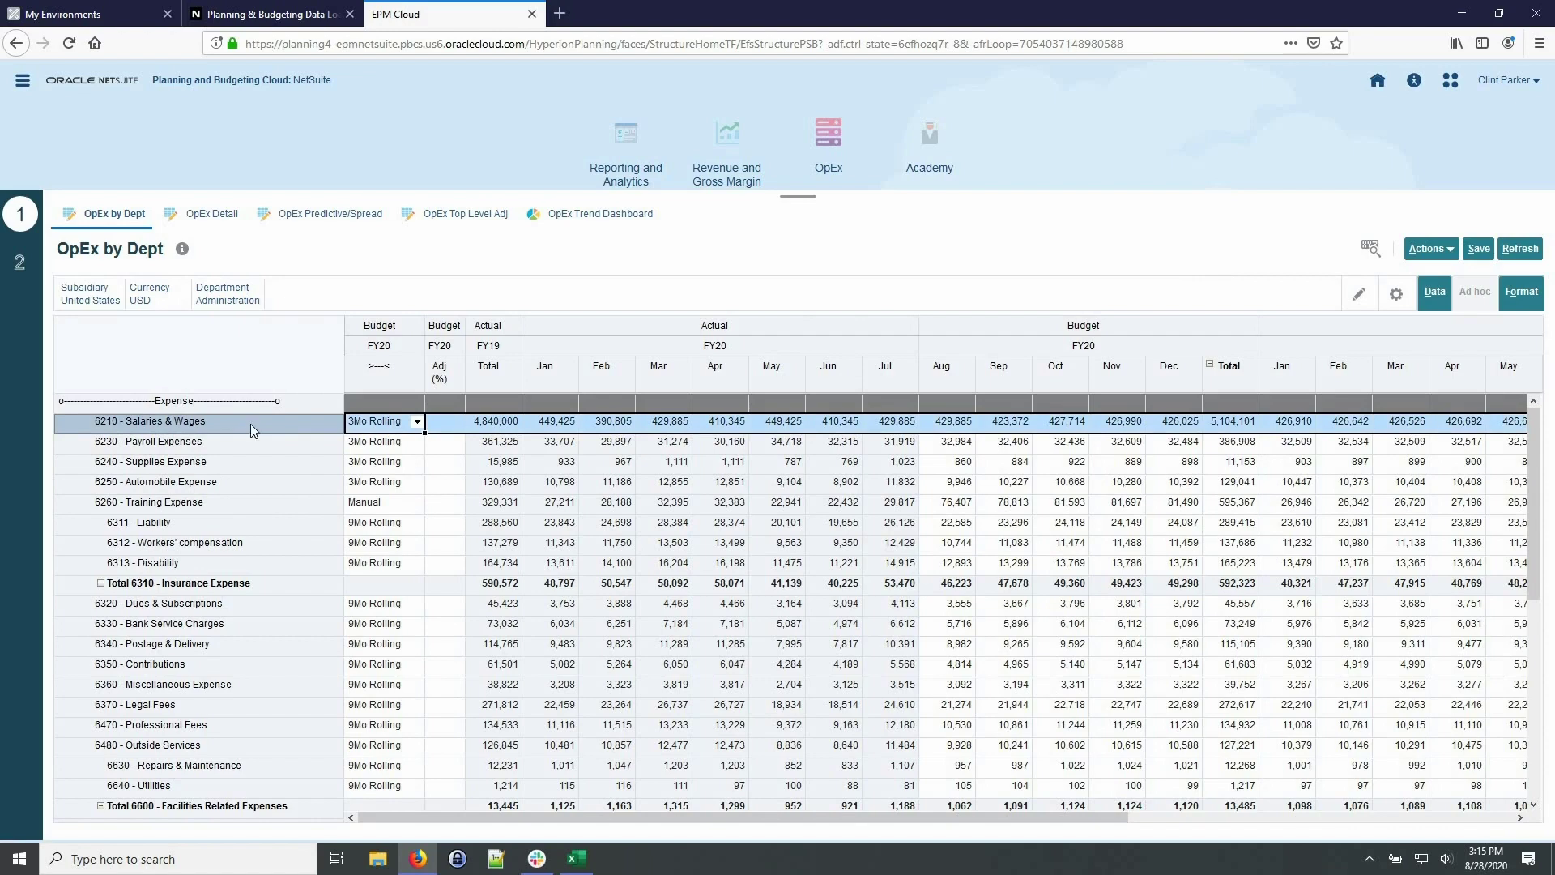
pyautogui.rightClick(254, 422)
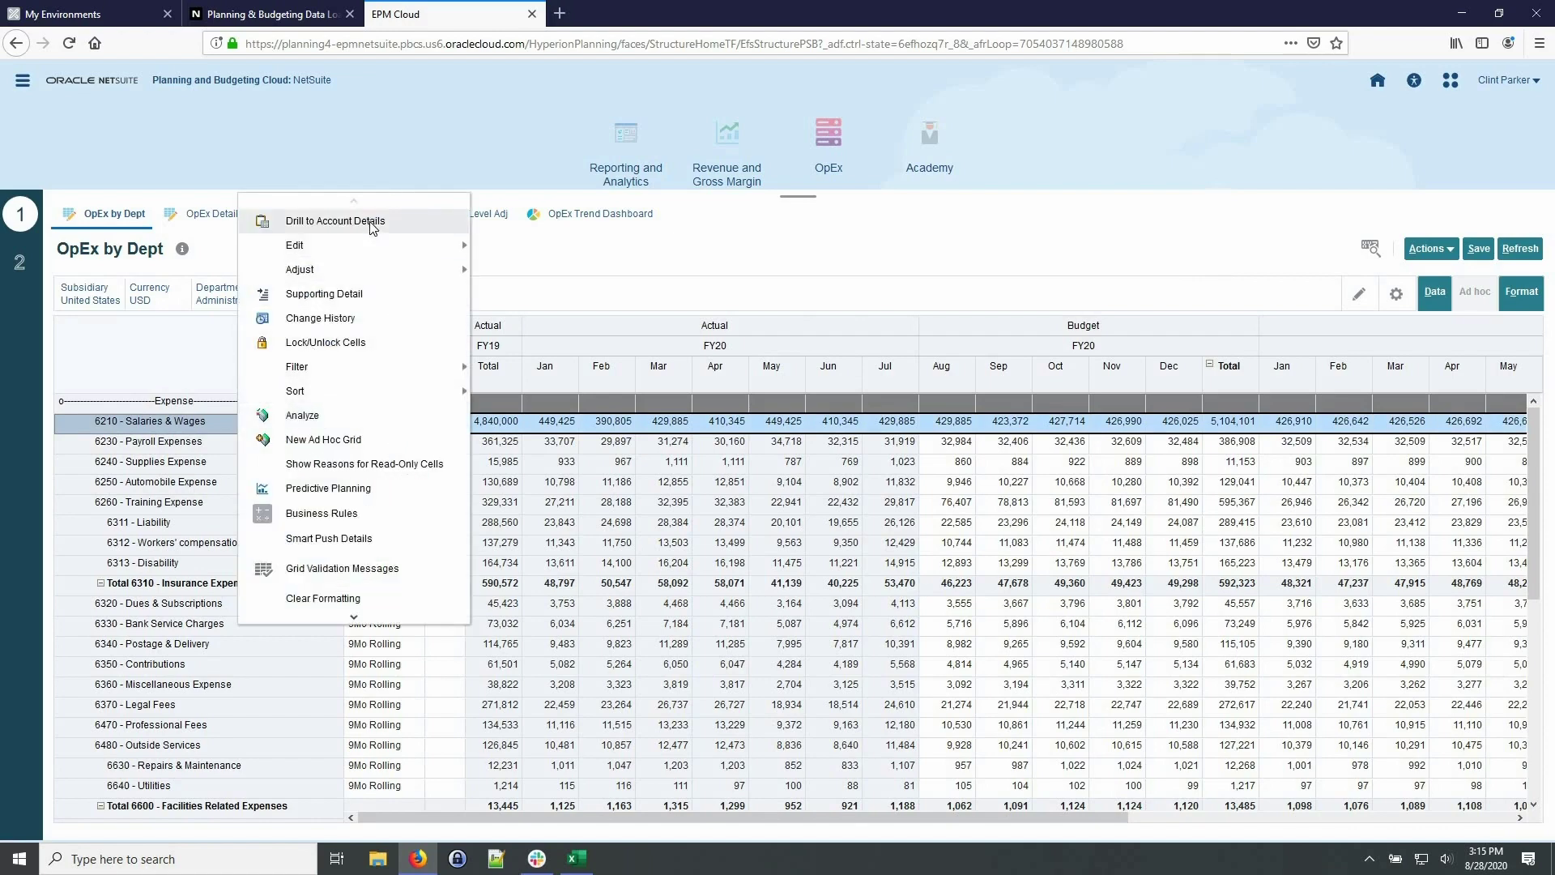
pyautogui.click(1349, 64)
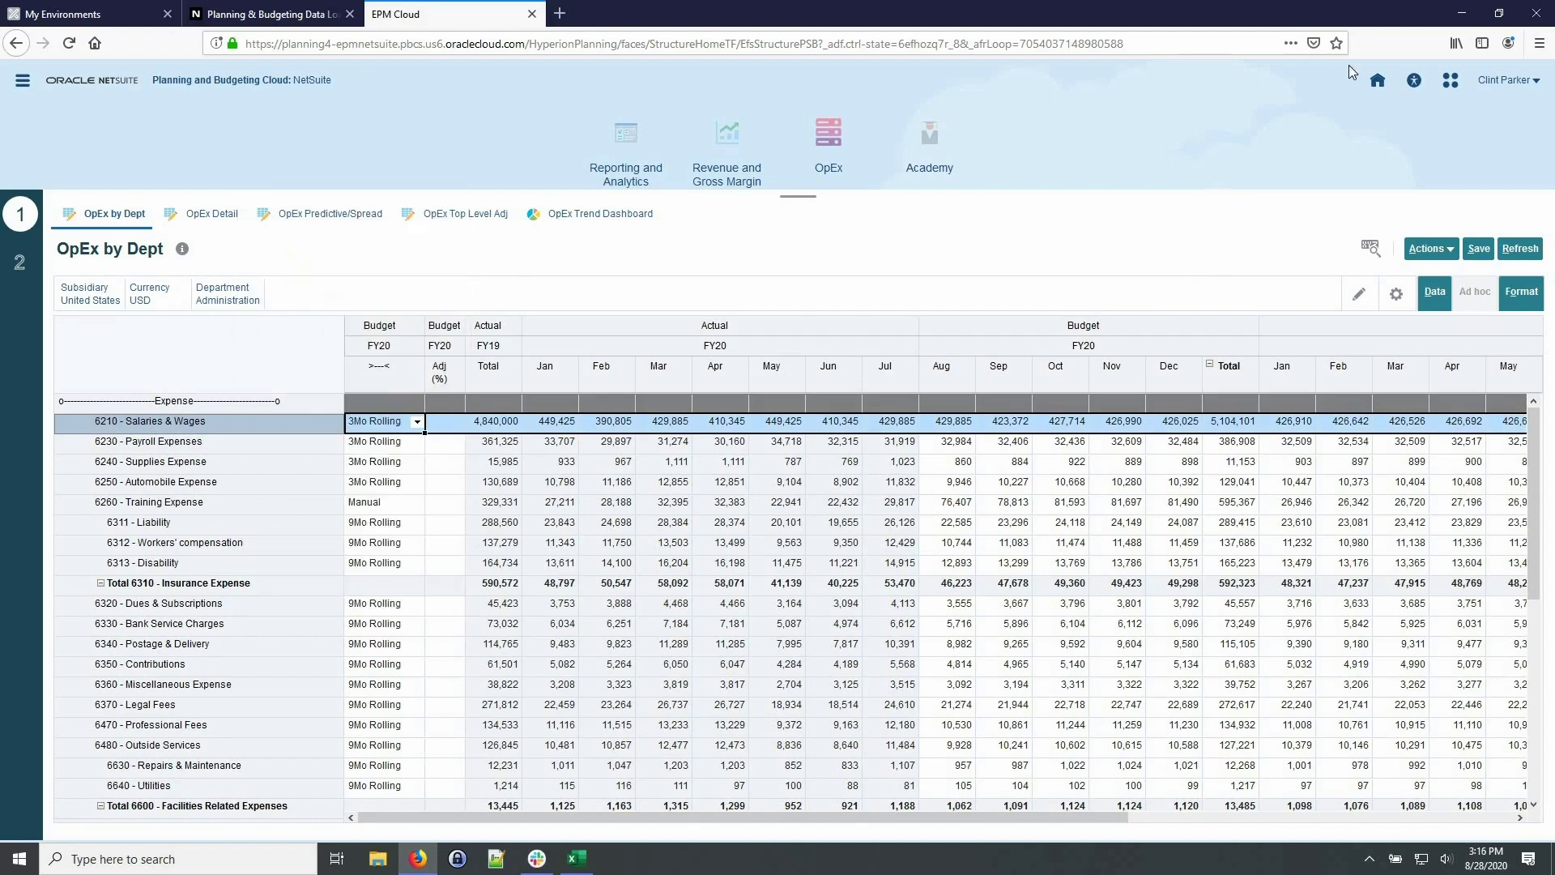
pyautogui.moveTo(1349, 64); pyautogui.dragTo(1393, 104)
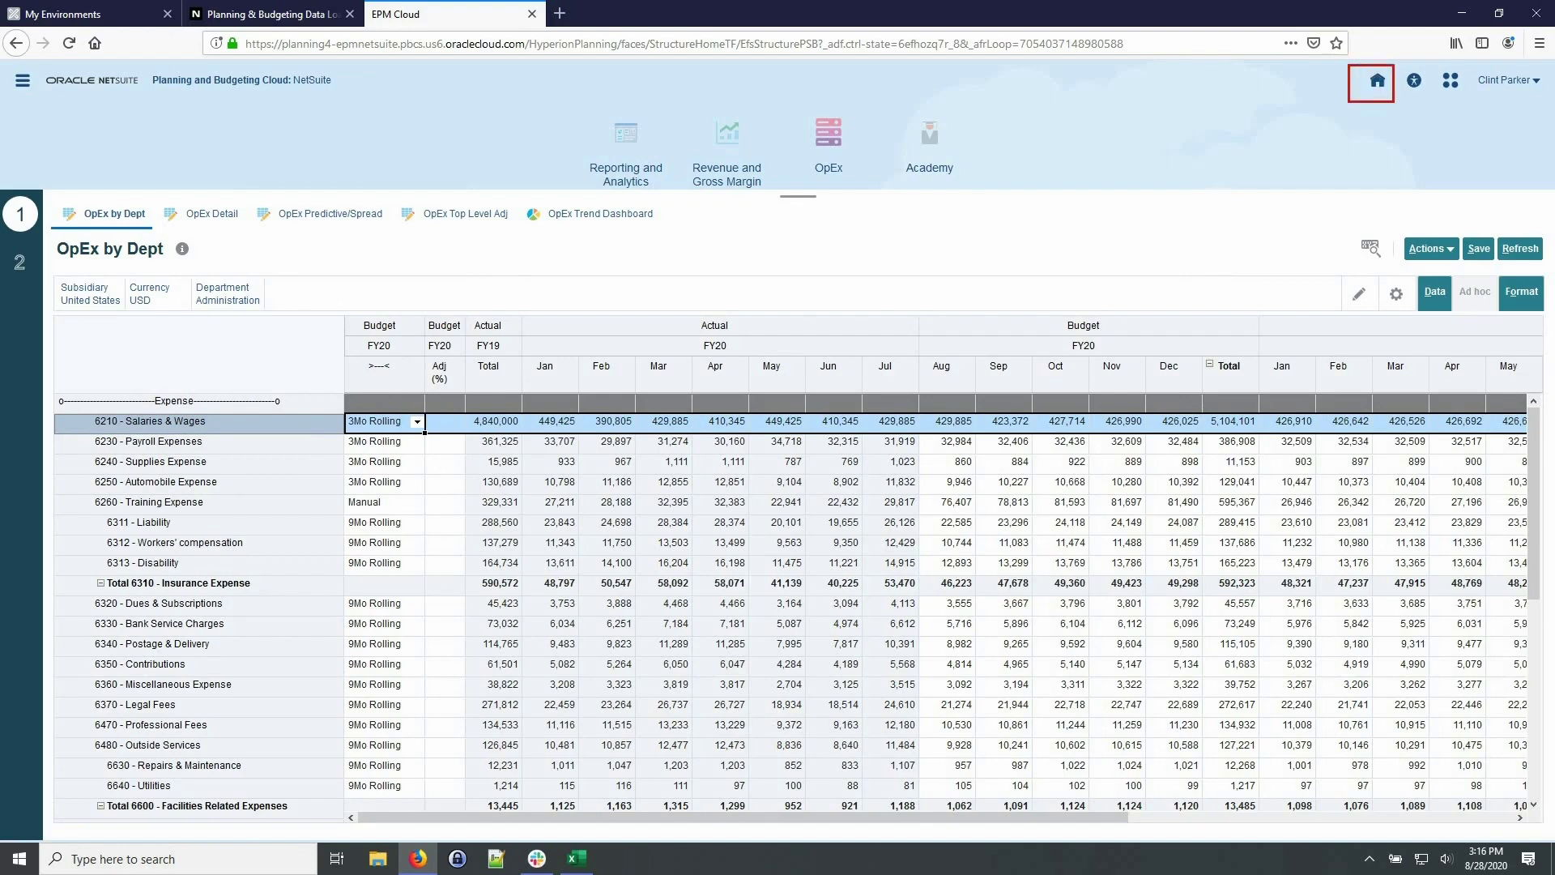
# From the home page, show the Financials Cash Flow Report for United States in USD.
pyautogui.click(1378, 82)
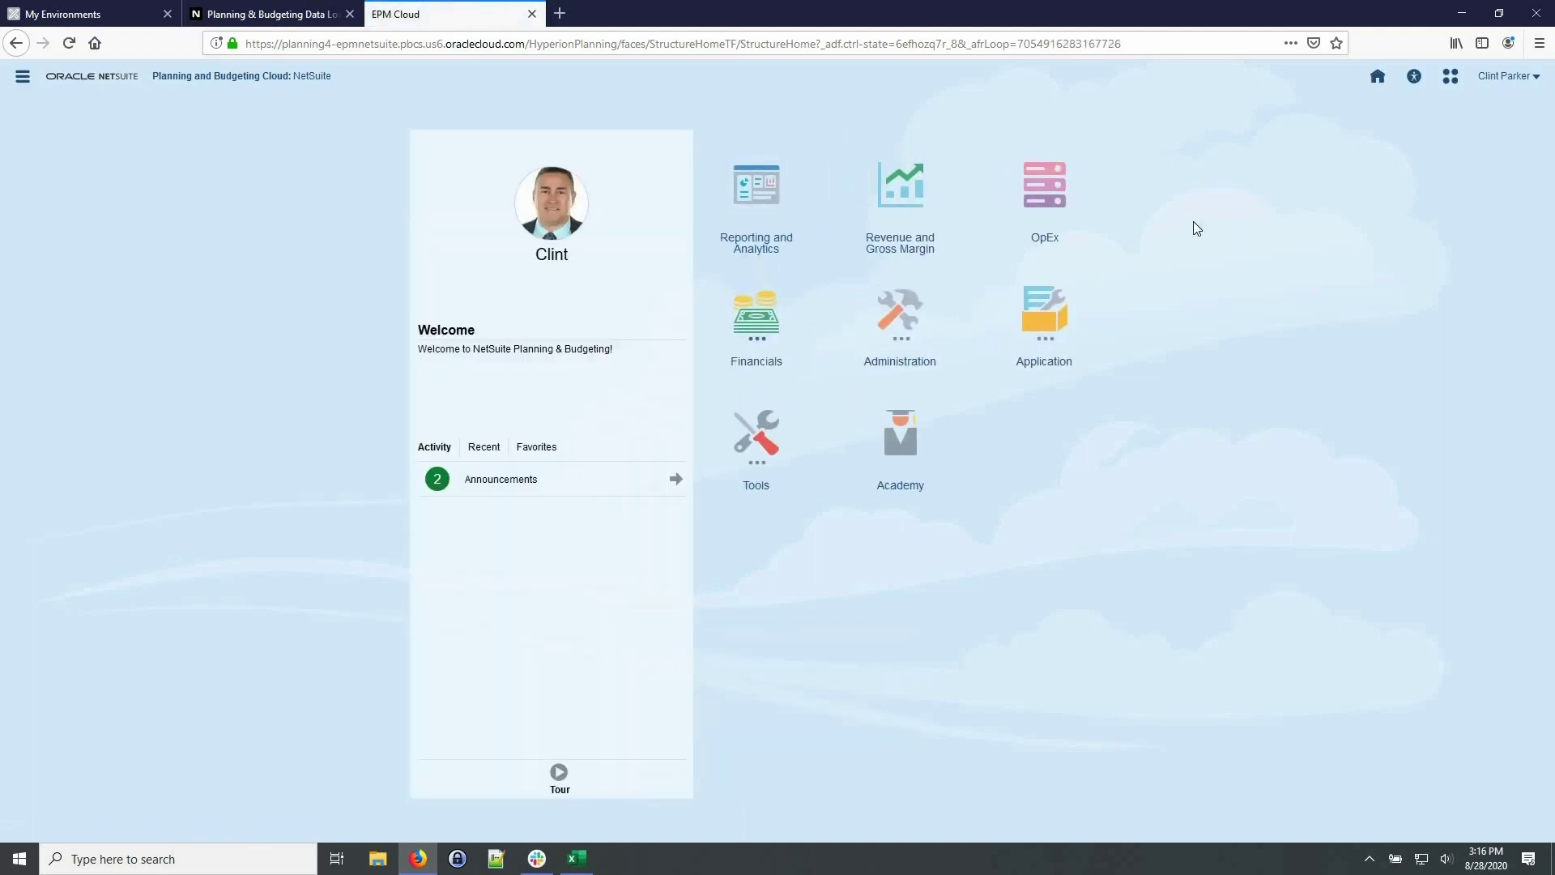
pyautogui.click(765, 331)
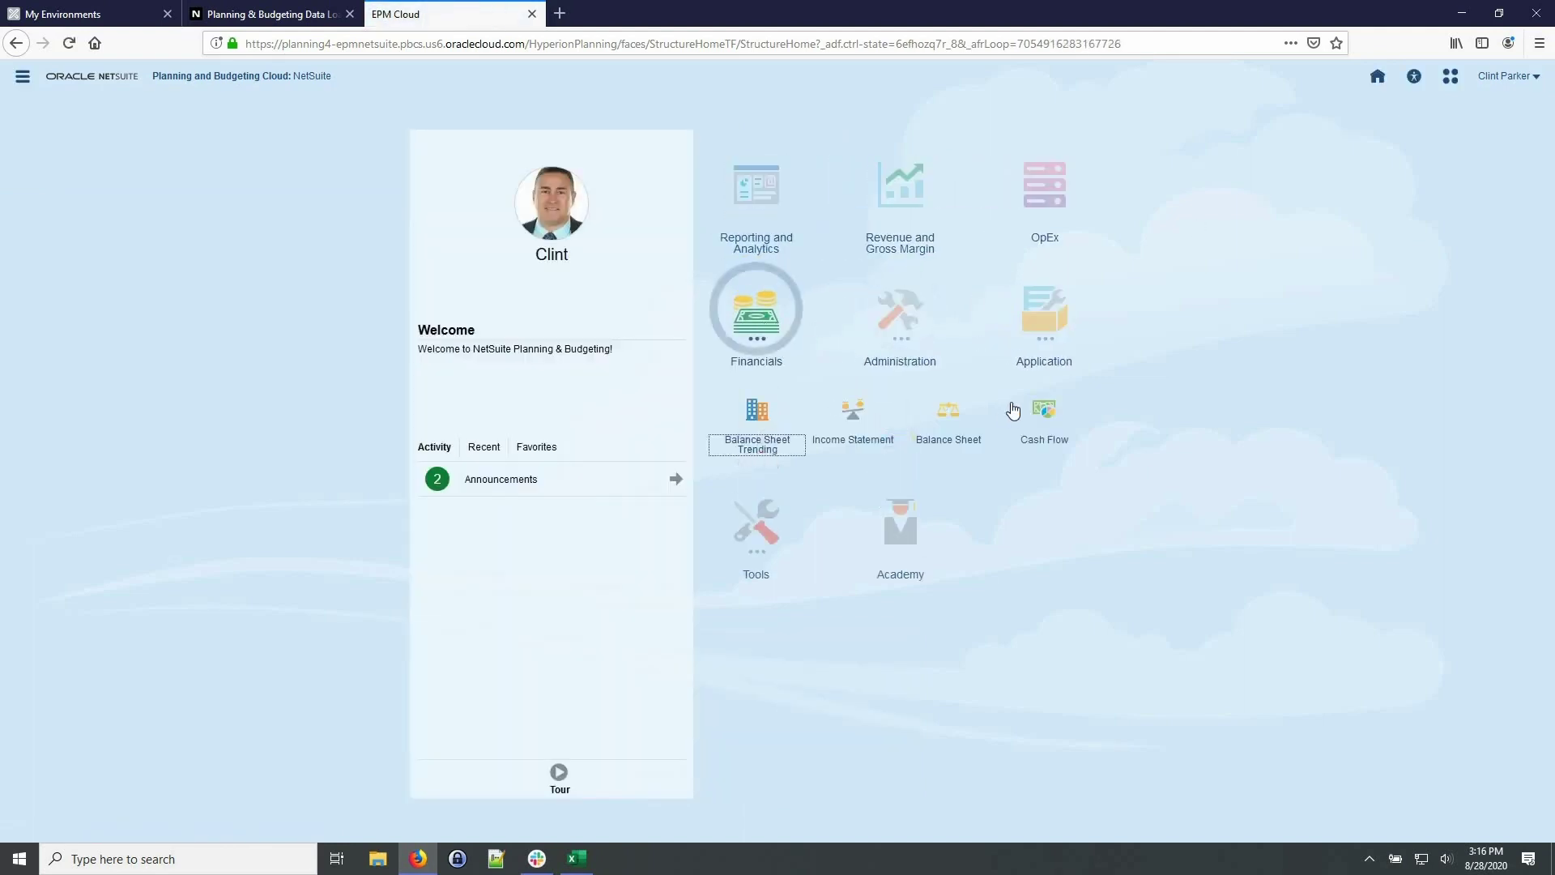
pyautogui.click(1042, 415)
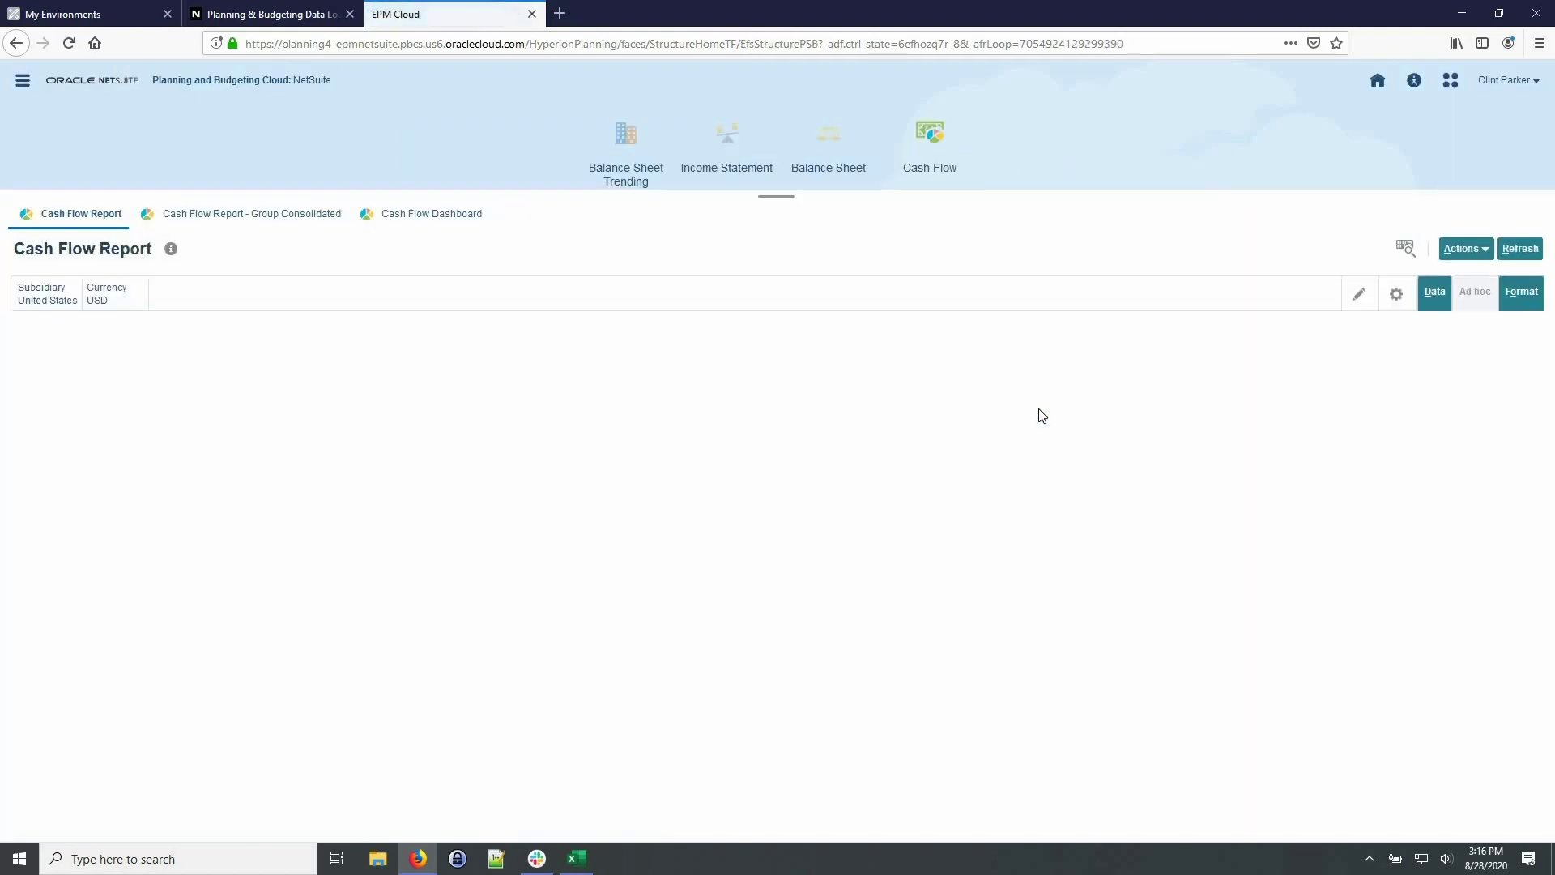
# On the Ad-Hoc sheet, put Customer in the grid rows and move the Sales account to the POV.
pyautogui.rightClick(802, 425)
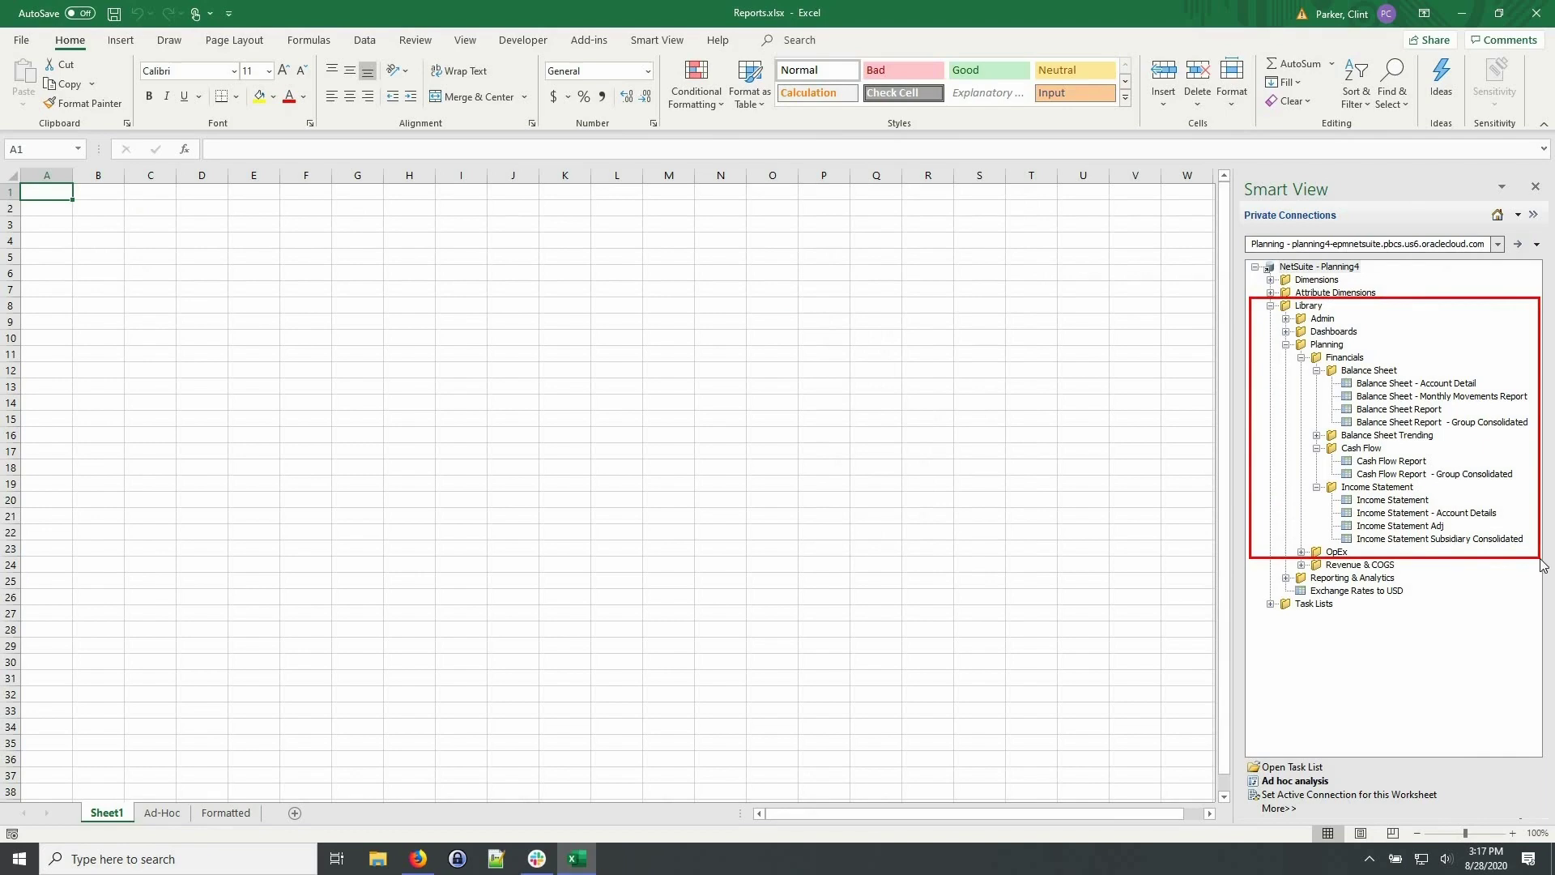
pyautogui.click(174, 816)
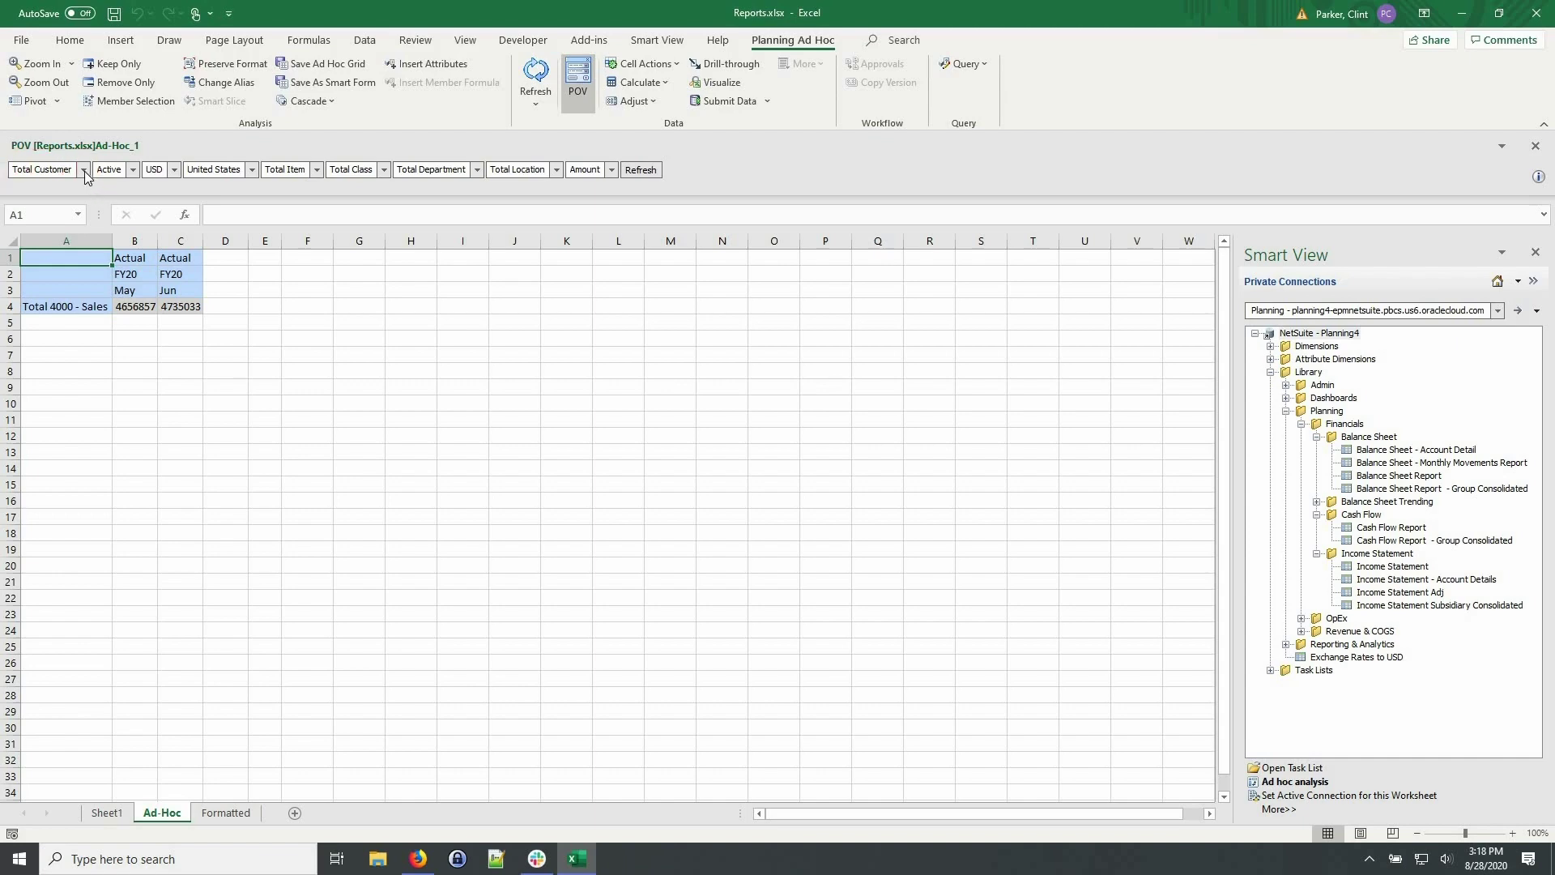
pyautogui.moveTo(86, 174); pyautogui.dragTo(109, 306)
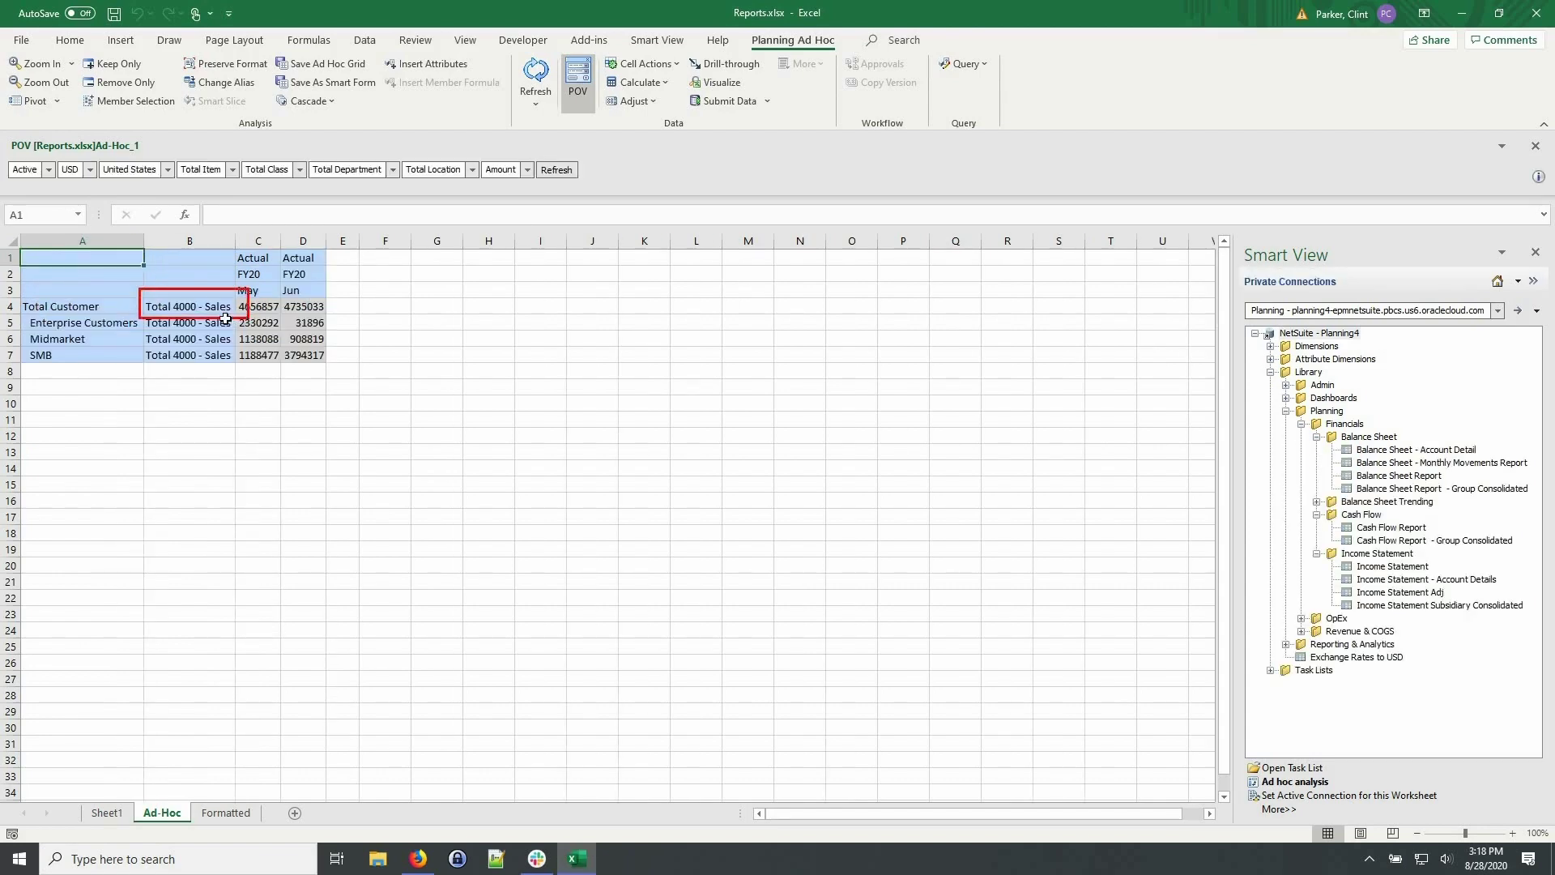
pyautogui.click(192, 309)
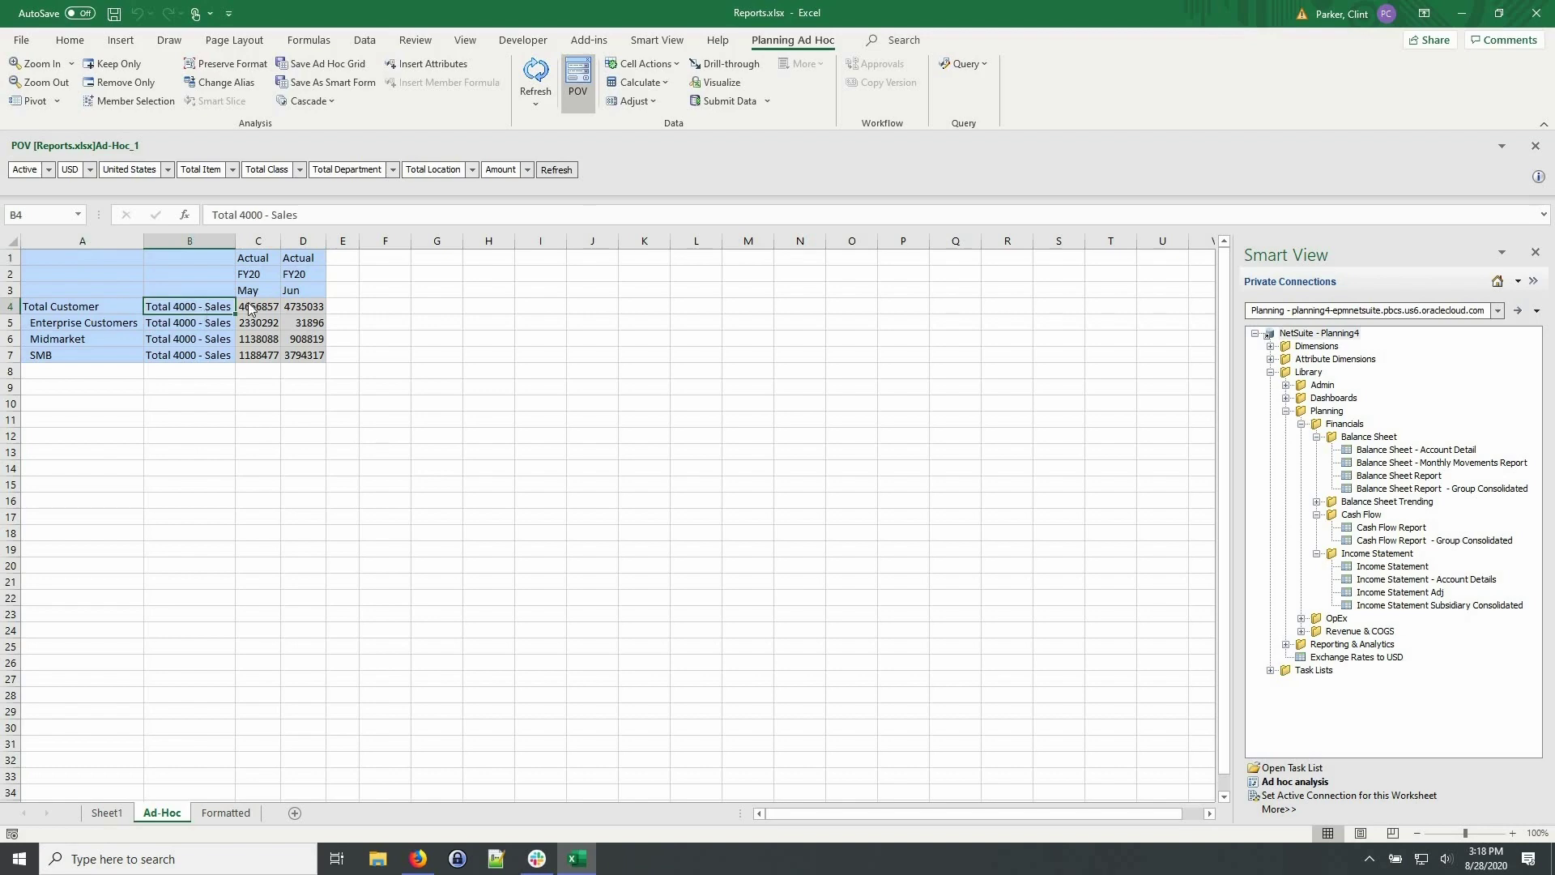
pyautogui.moveTo(602, 175); pyautogui.dragTo(601, 168)
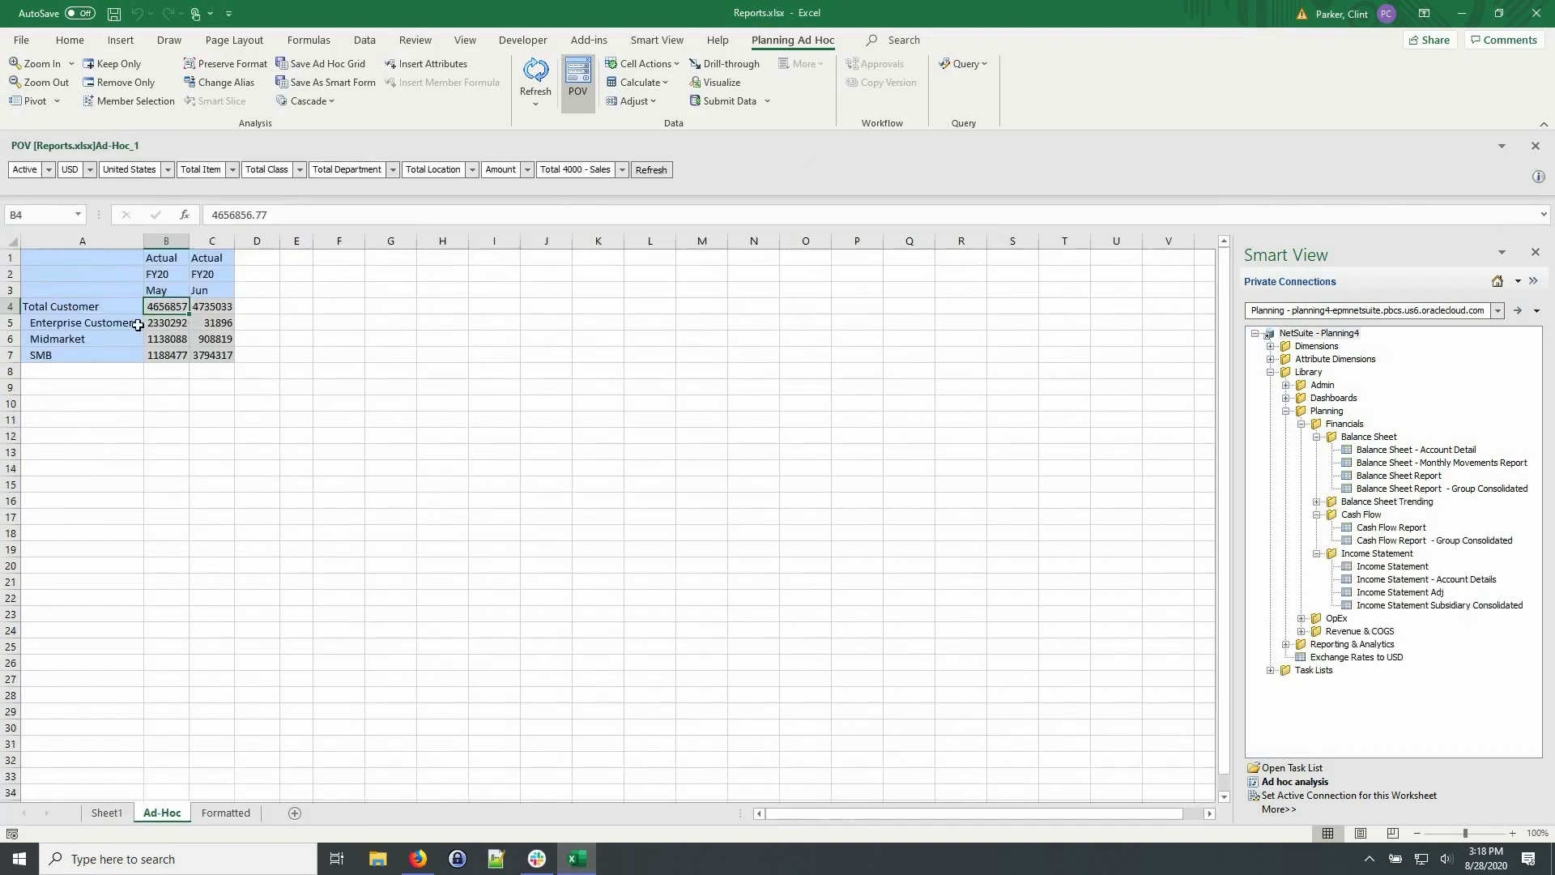
# Expand Enterprise Customers into its six individual customers.
pyautogui.doubleClick(93, 324)
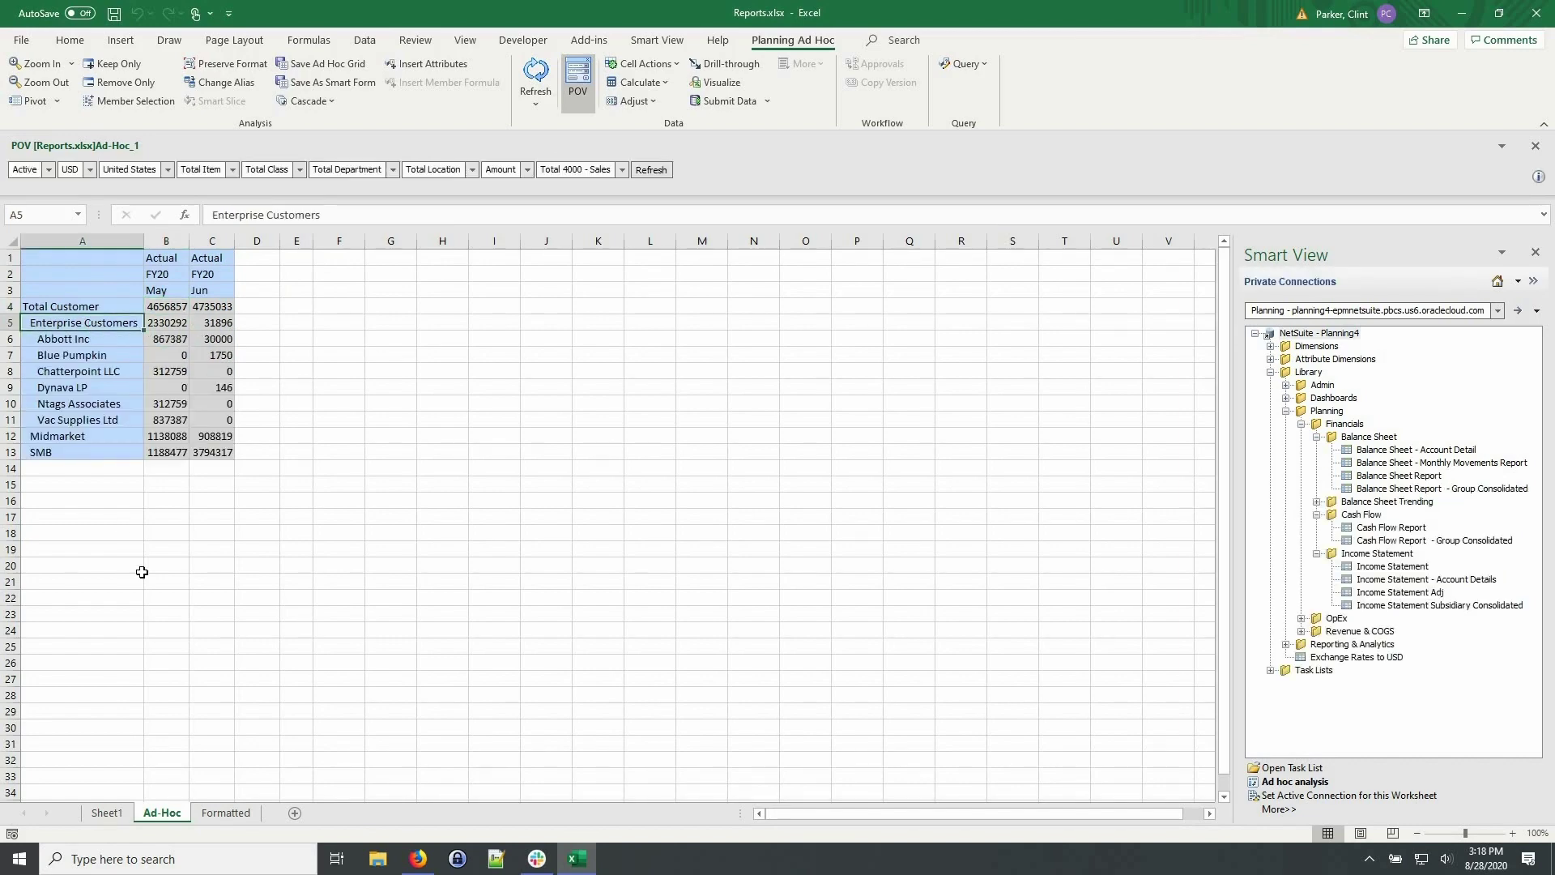
# Show the Formatted G&A Expense Analysis Report in Page Layout view.
pyautogui.click(226, 813)
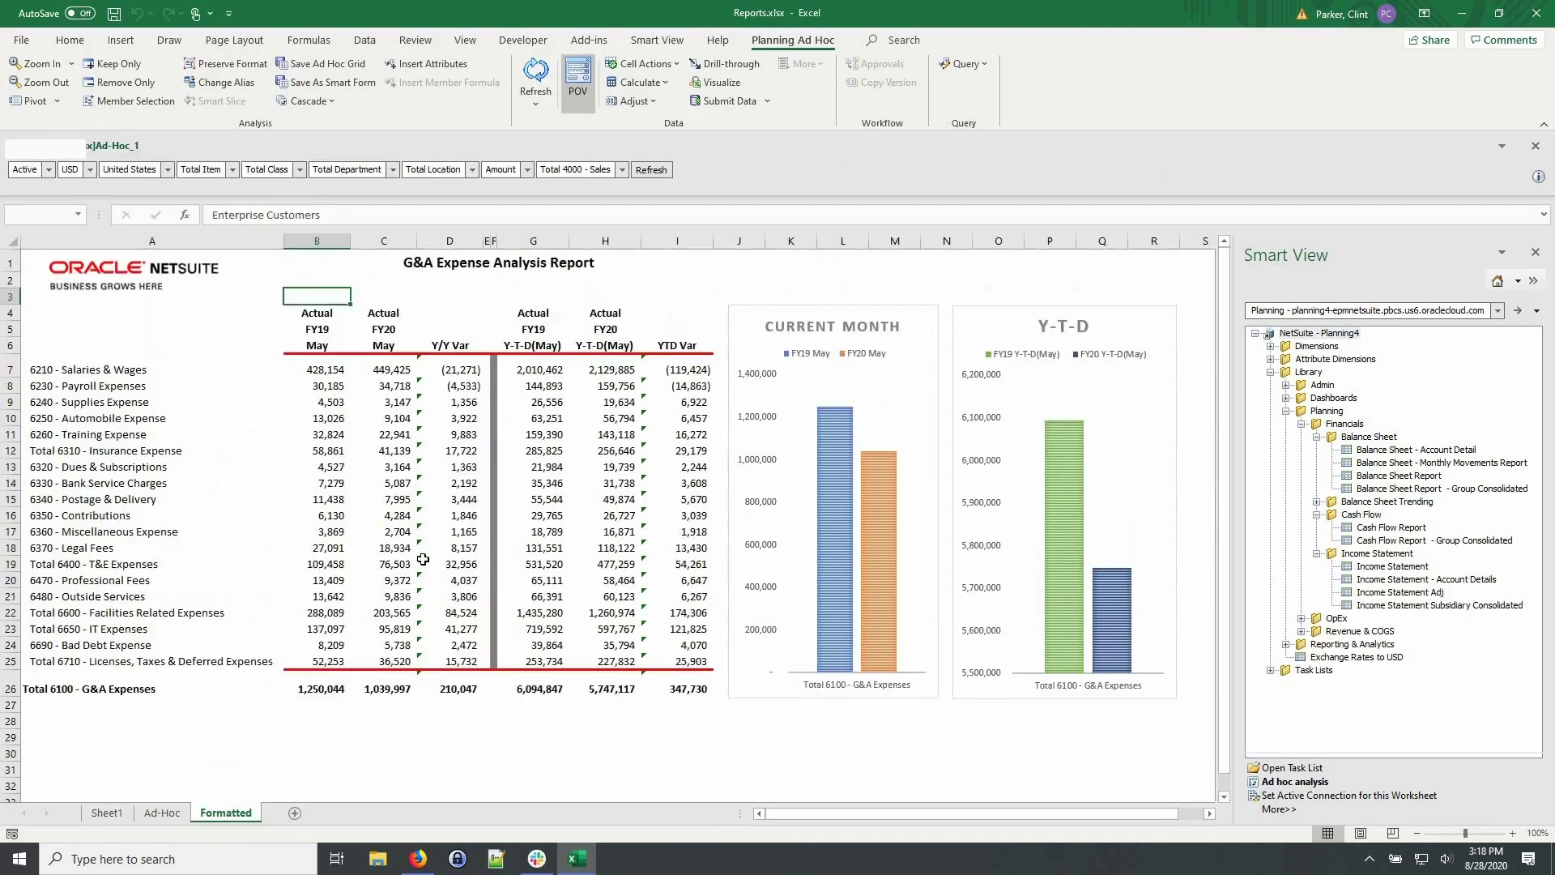
pyautogui.click(465, 39)
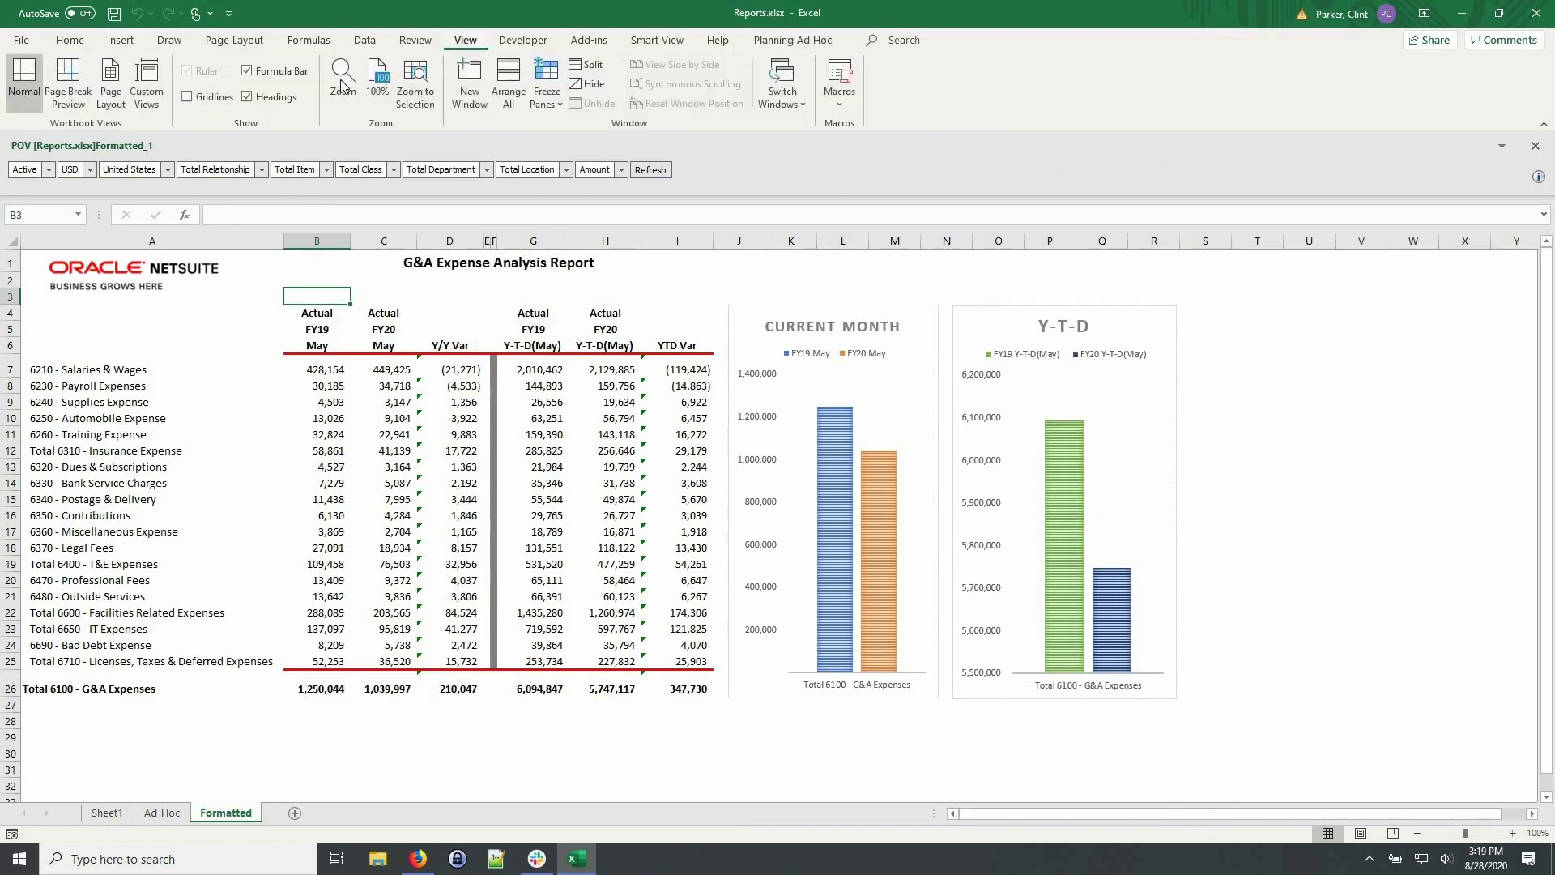
pyautogui.click(110, 91)
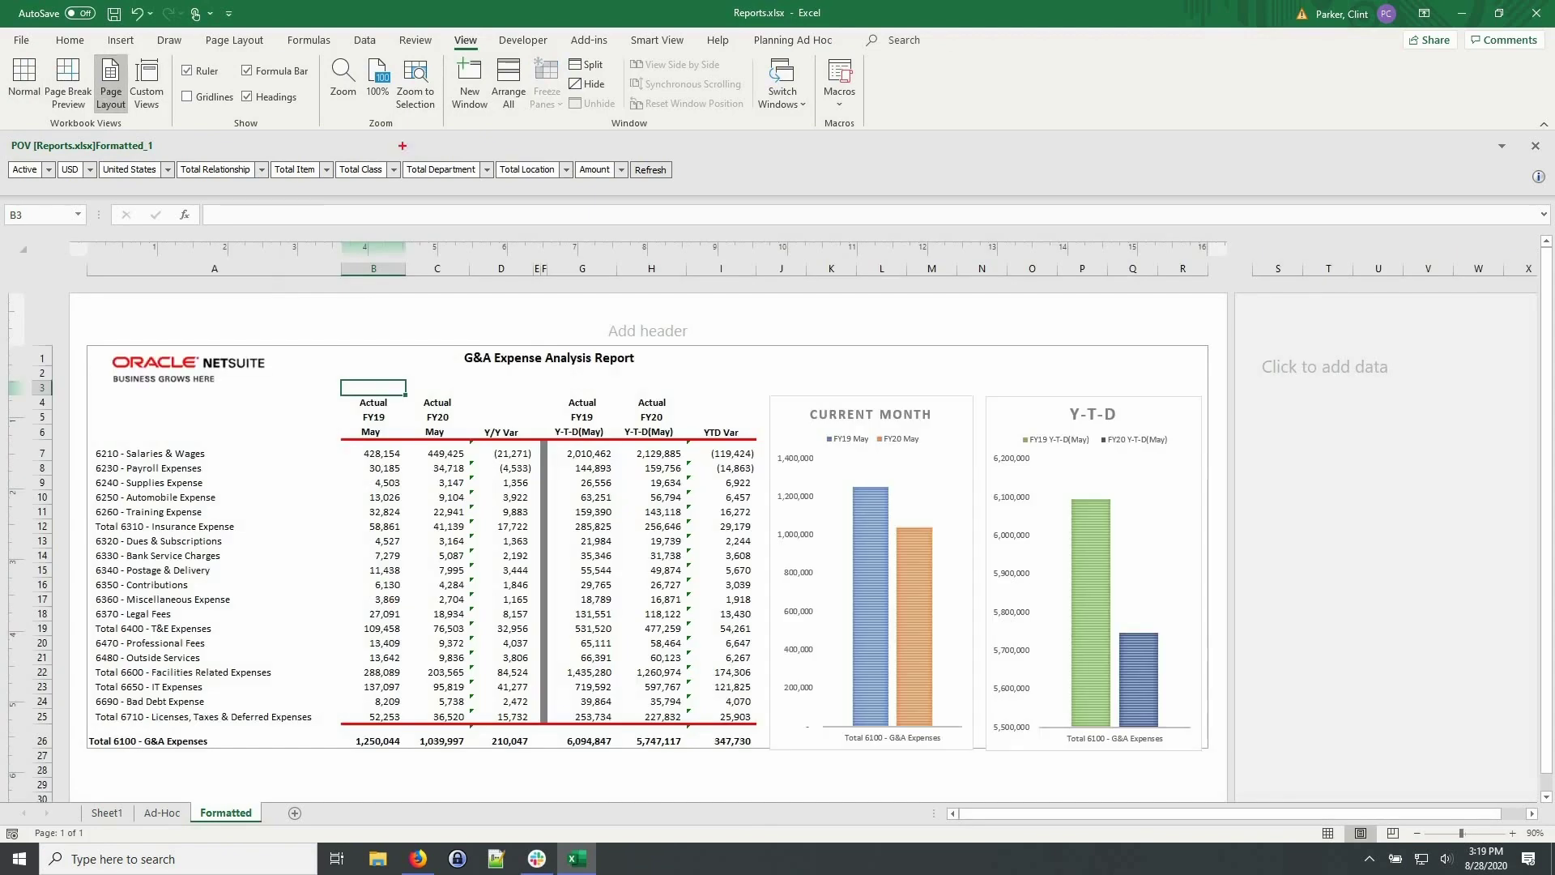
# Filter the report's POV to the Administration department and refresh it.
pyautogui.click(486, 168)
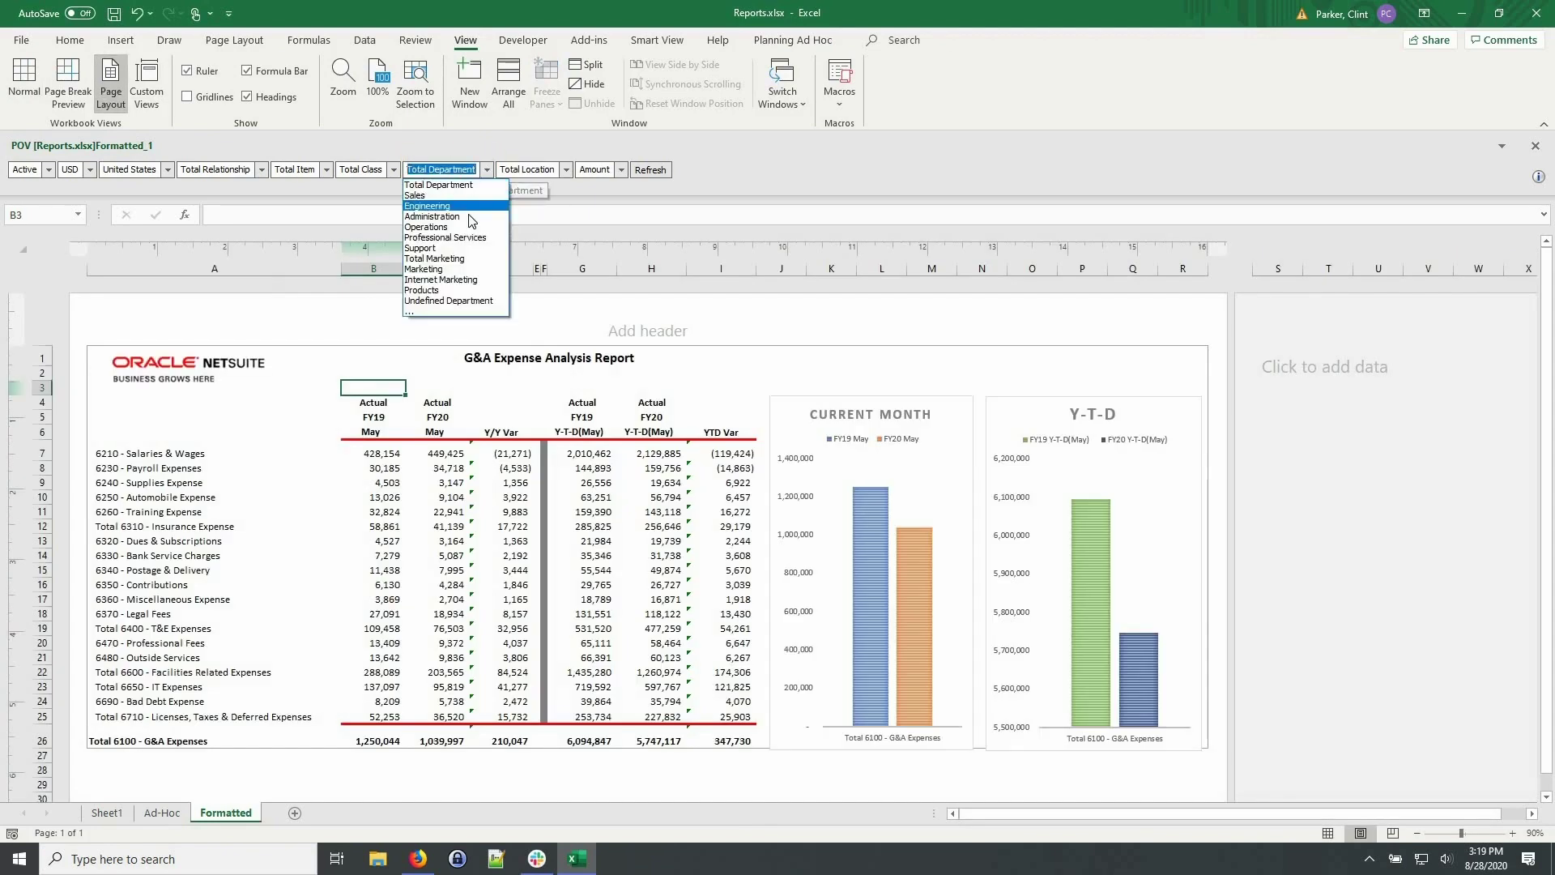
pyautogui.click(467, 216)
pyautogui.click(652, 171)
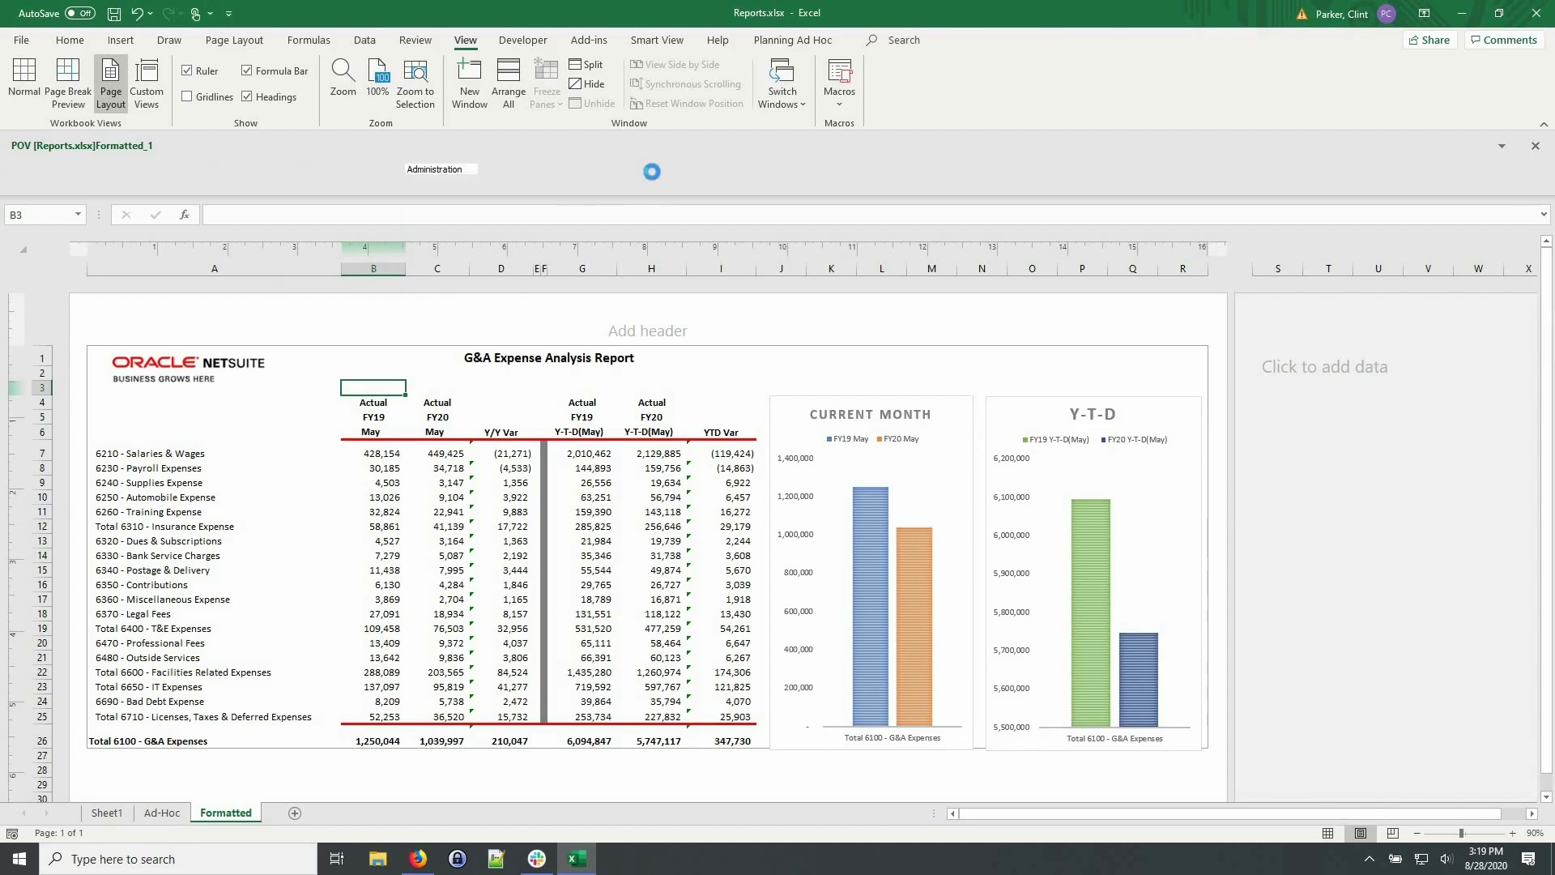